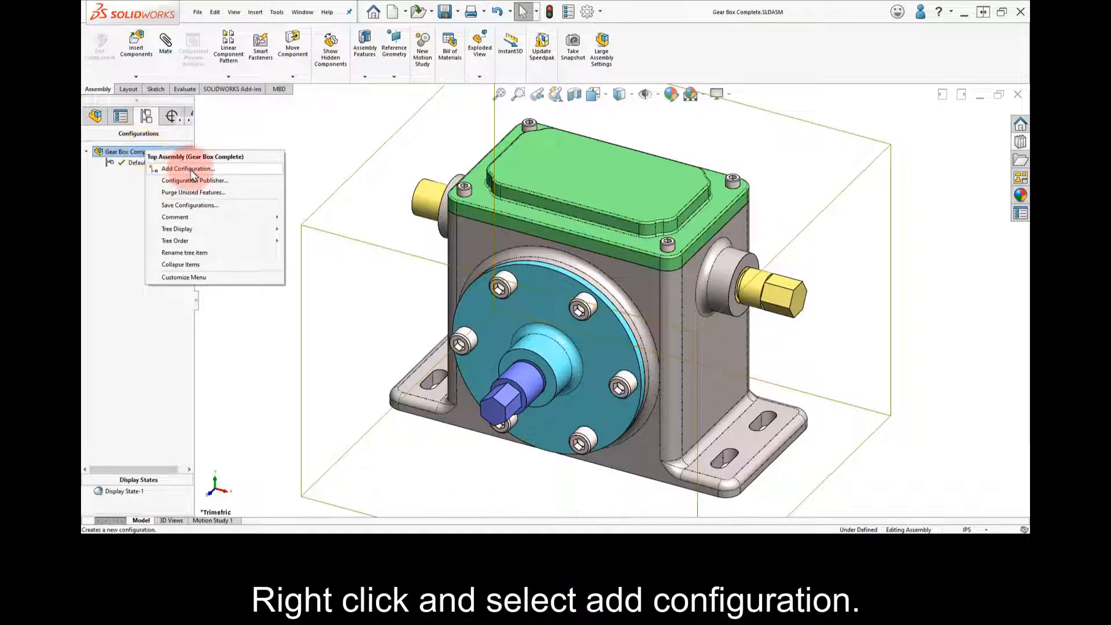
# Add a configuration named With Gears with the description Full Gear Parts to the gear box assembly
pyautogui.click(190, 168)
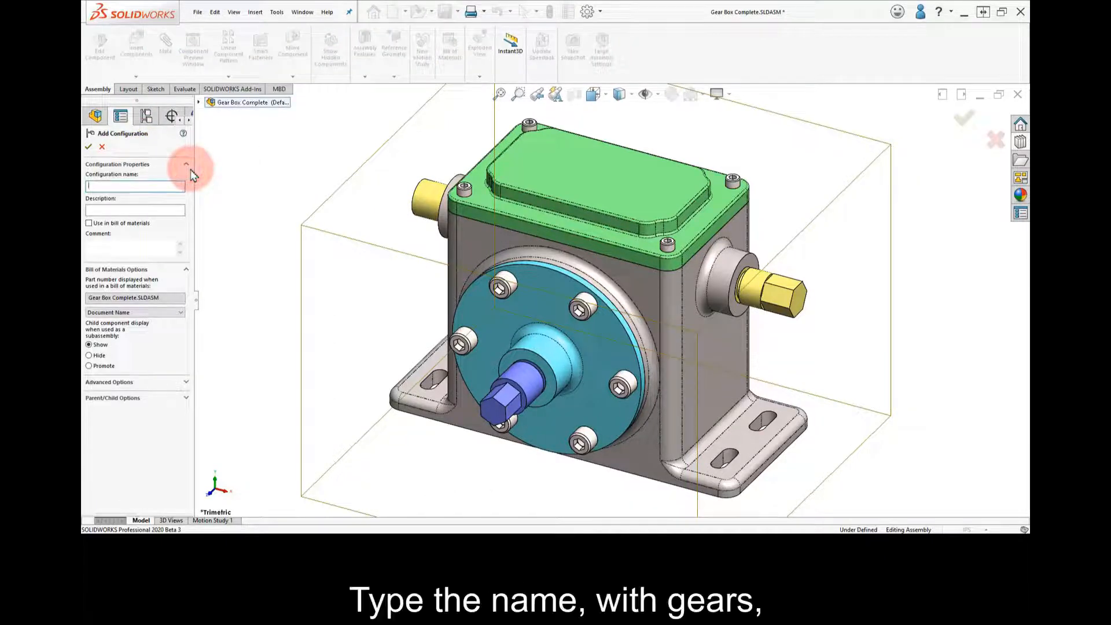
pyautogui.write('With Gears')
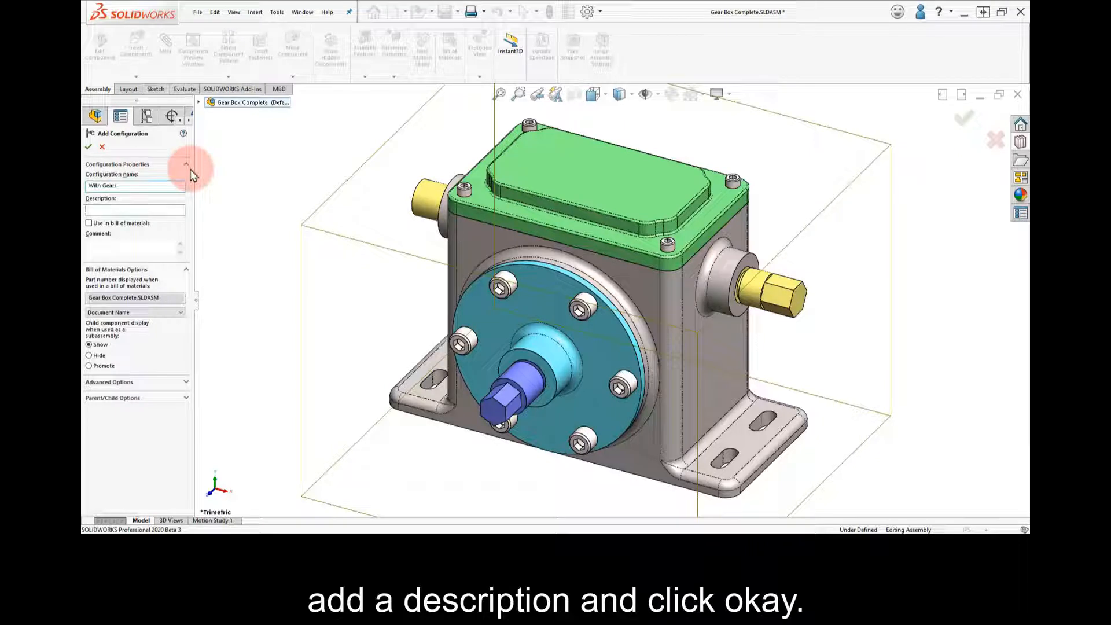
pyautogui.write('Full Gear Parts')
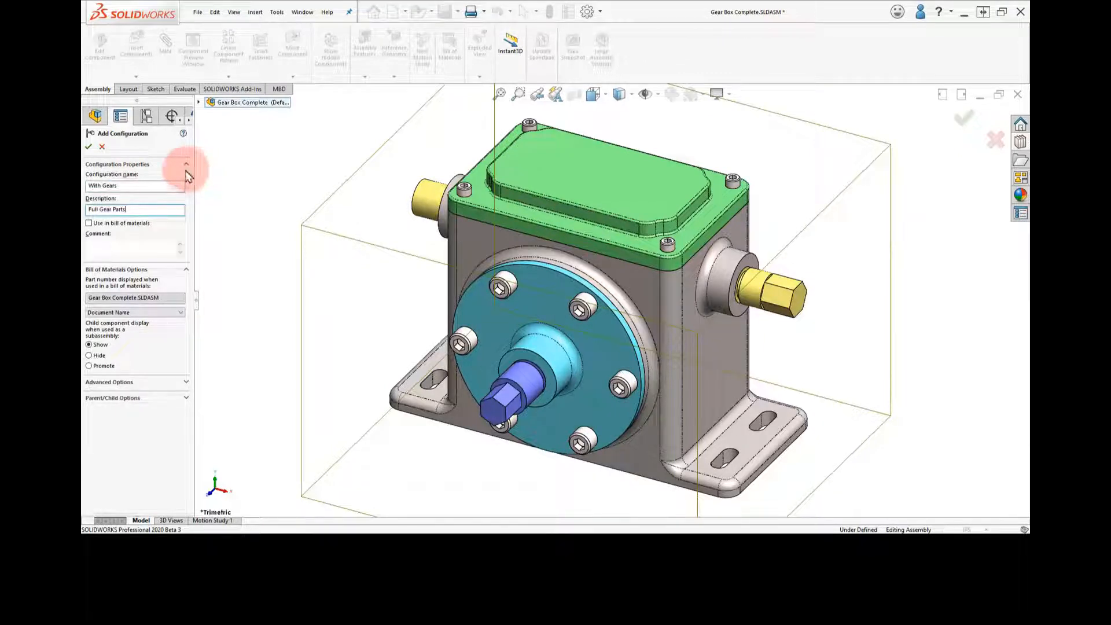
pyautogui.click(90, 148)
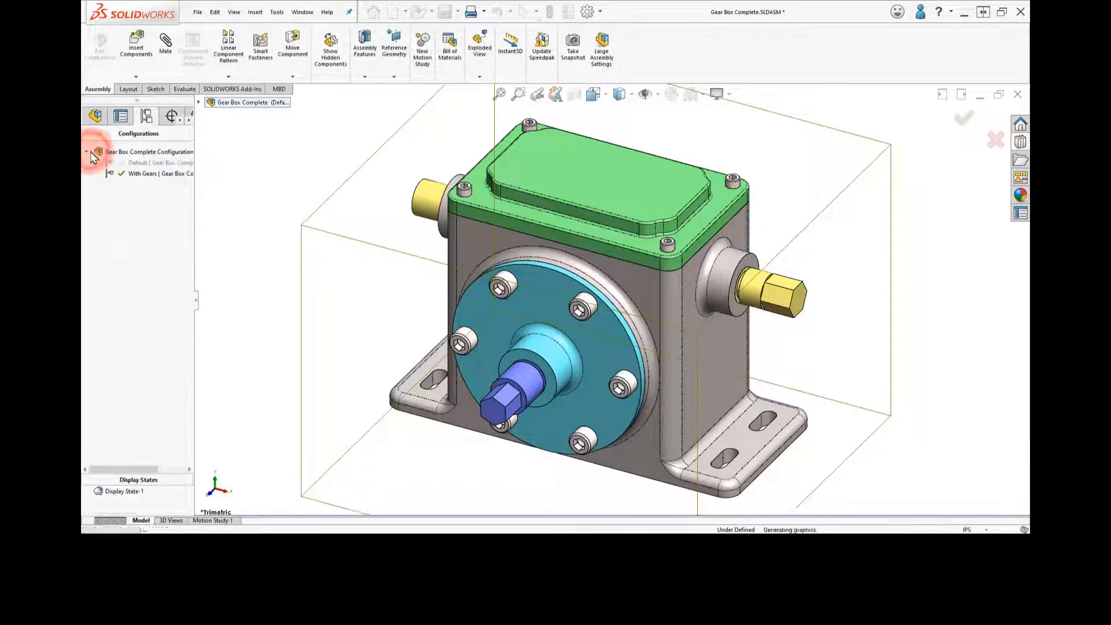
# Add a second configuration named Simplified with the description "No Gears, No Hardware"
pyautogui.rightClick(127, 152)
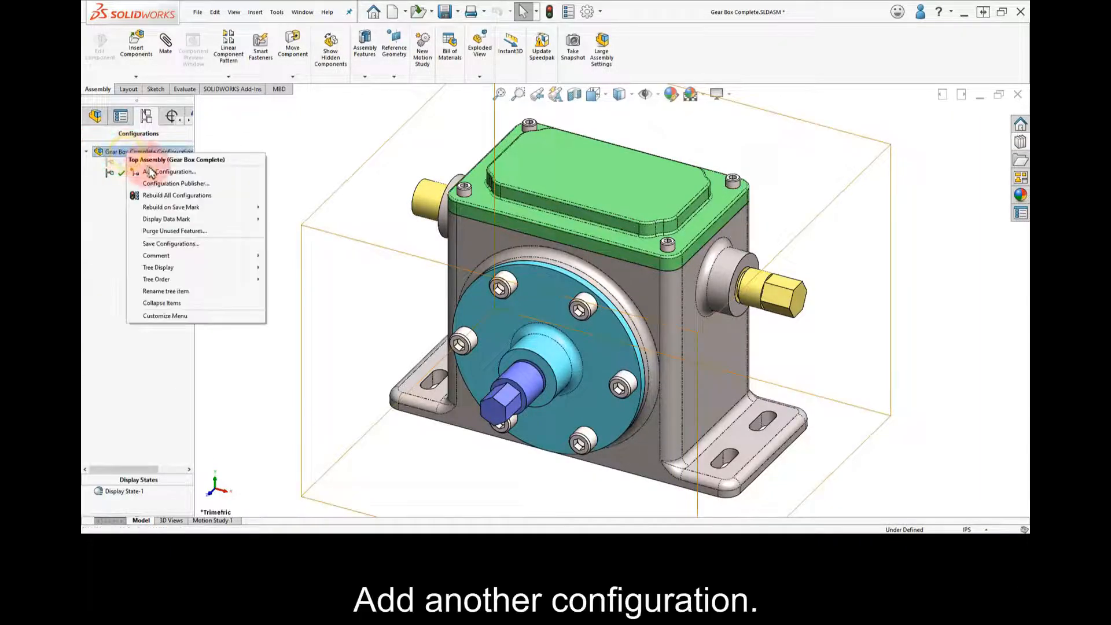
pyautogui.click(186, 175)
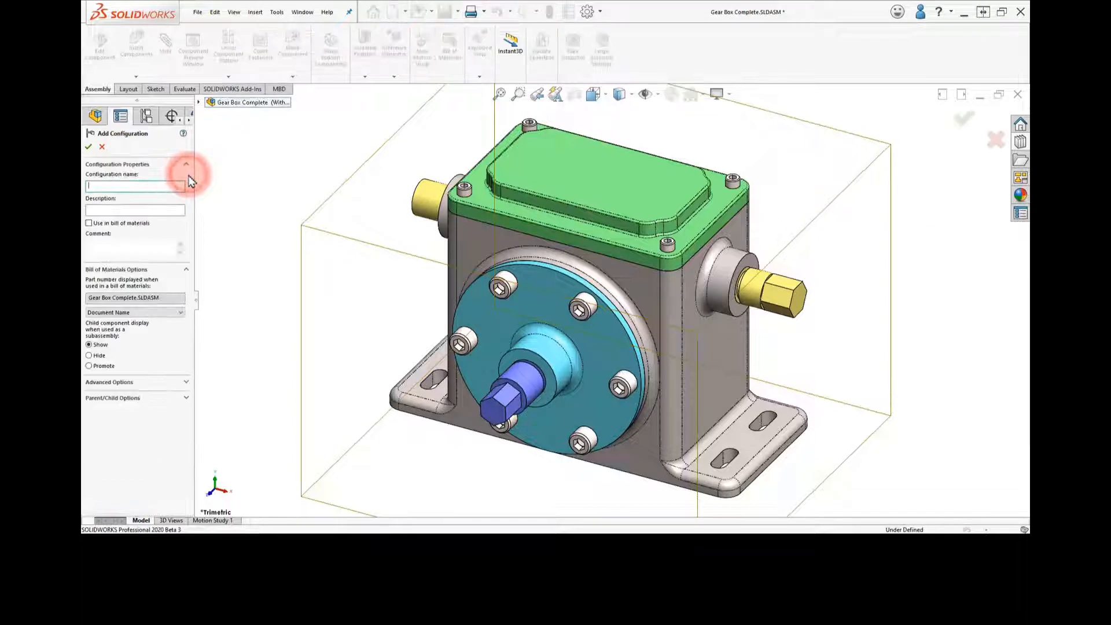
pyautogui.write('Simp')
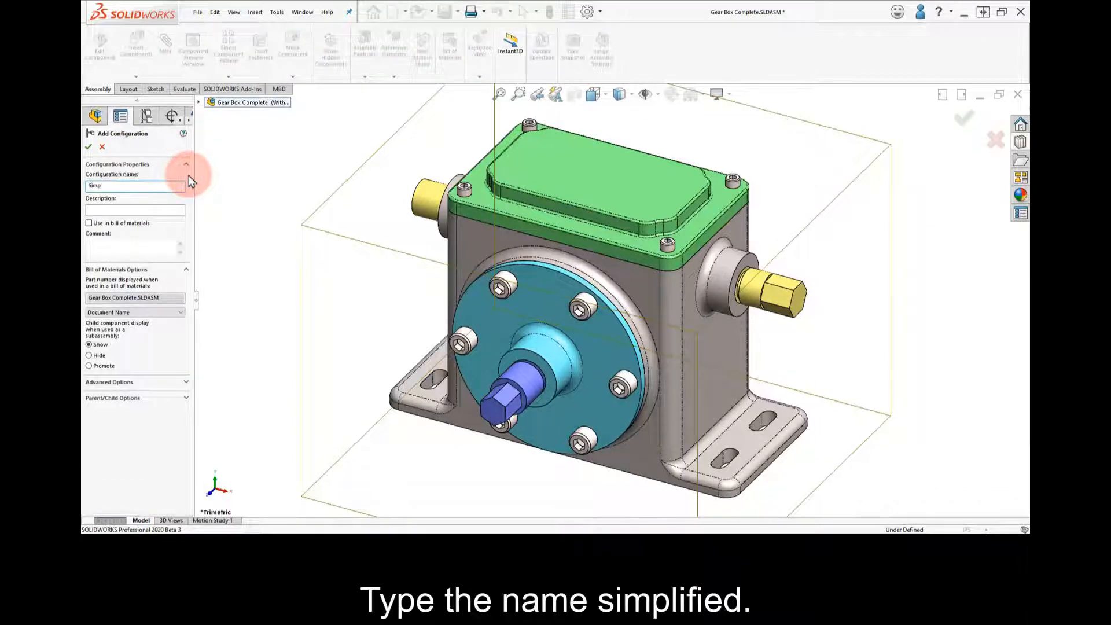
pyautogui.write('lifed')
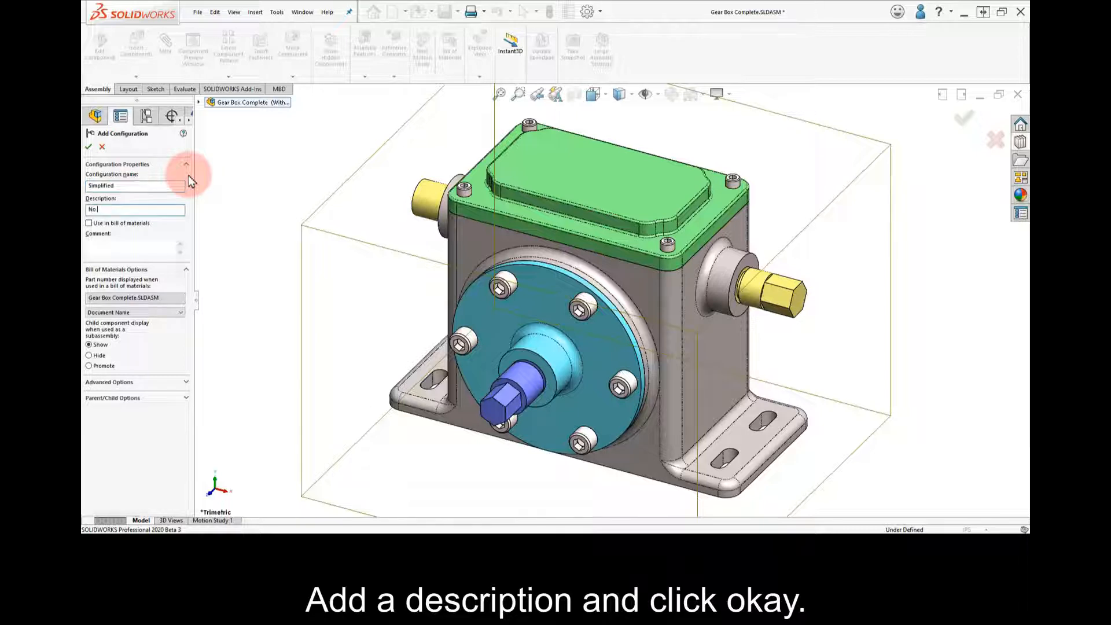
pyautogui.write('No Gears, No Hardware')
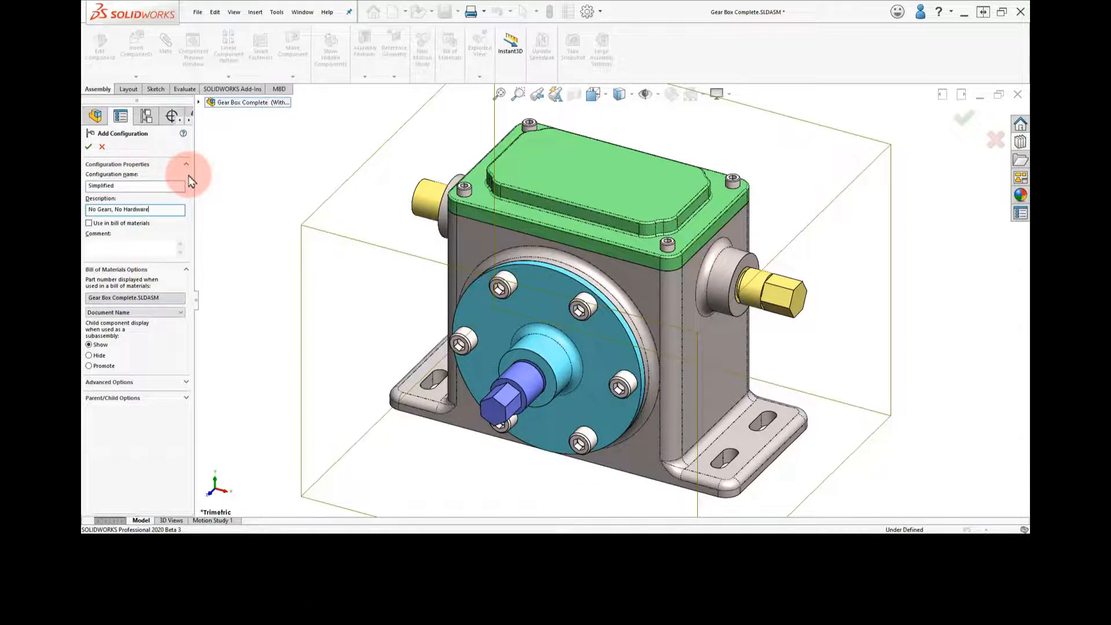
pyautogui.press('Return')
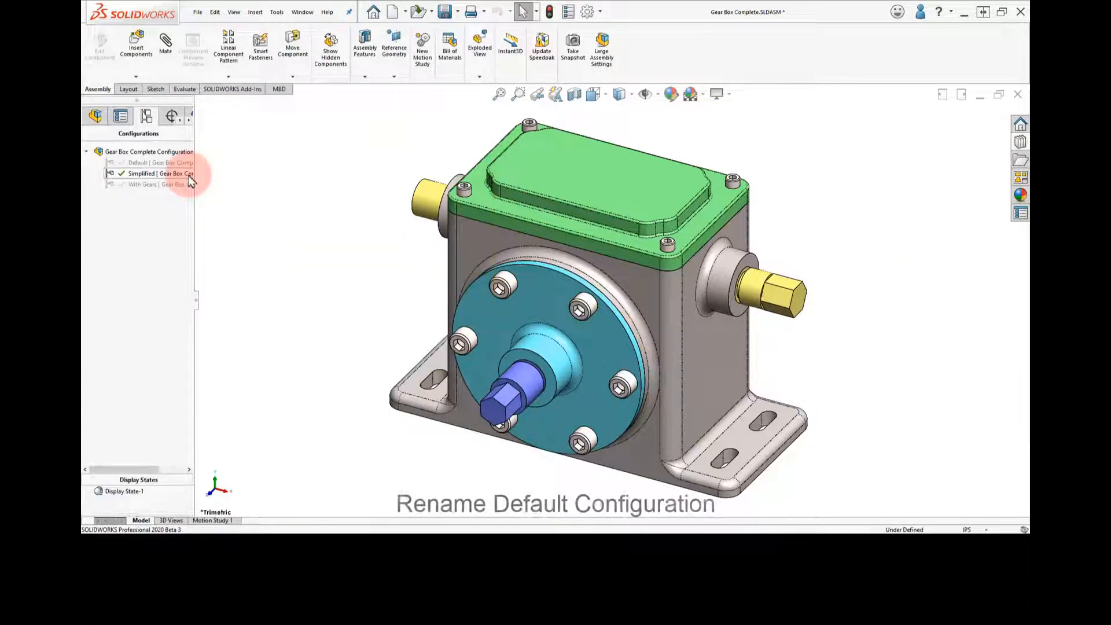
# Rename the Default configuration as No Gears and set its description to "No Gears, With Hardware"
pyautogui.rightClick(150, 163)
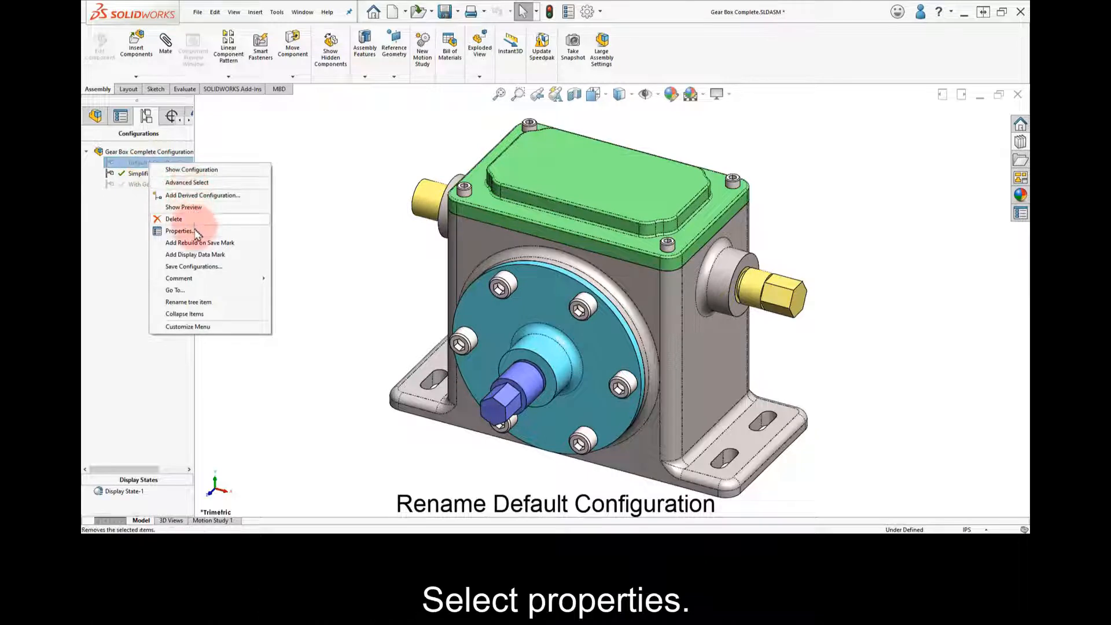
pyautogui.click(195, 231)
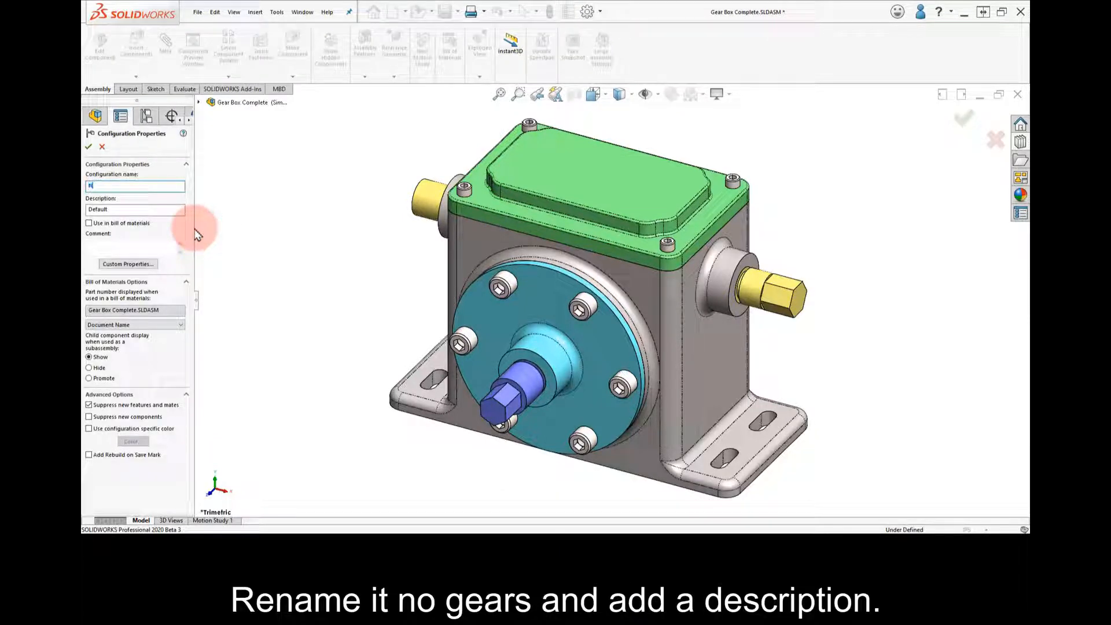
pyautogui.write('No Gears')
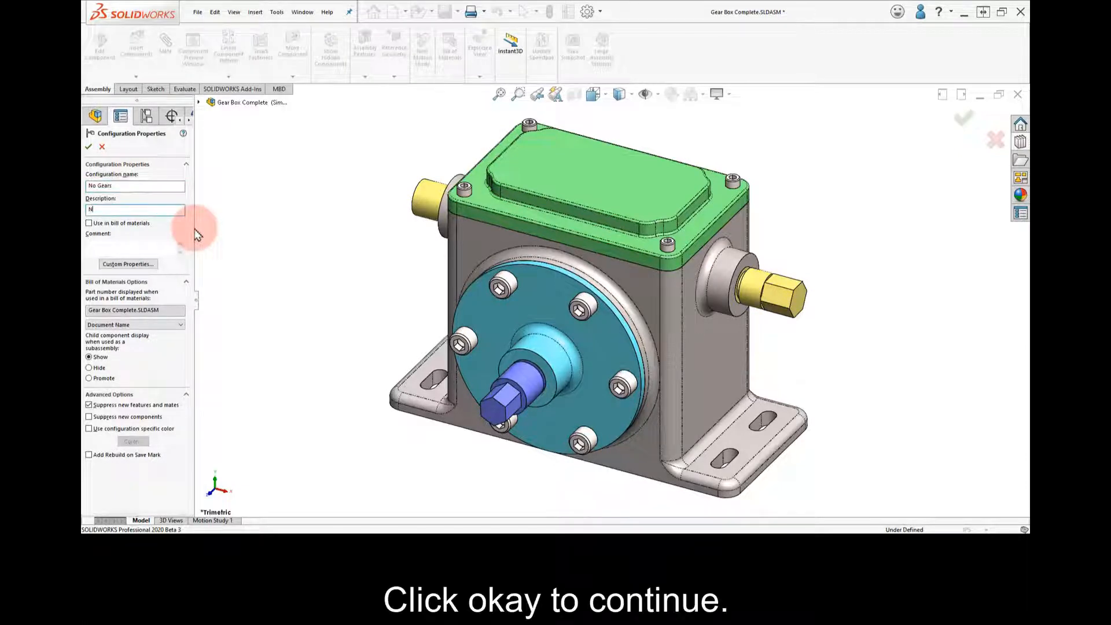
pyautogui.write('No Gears, With Hardware')
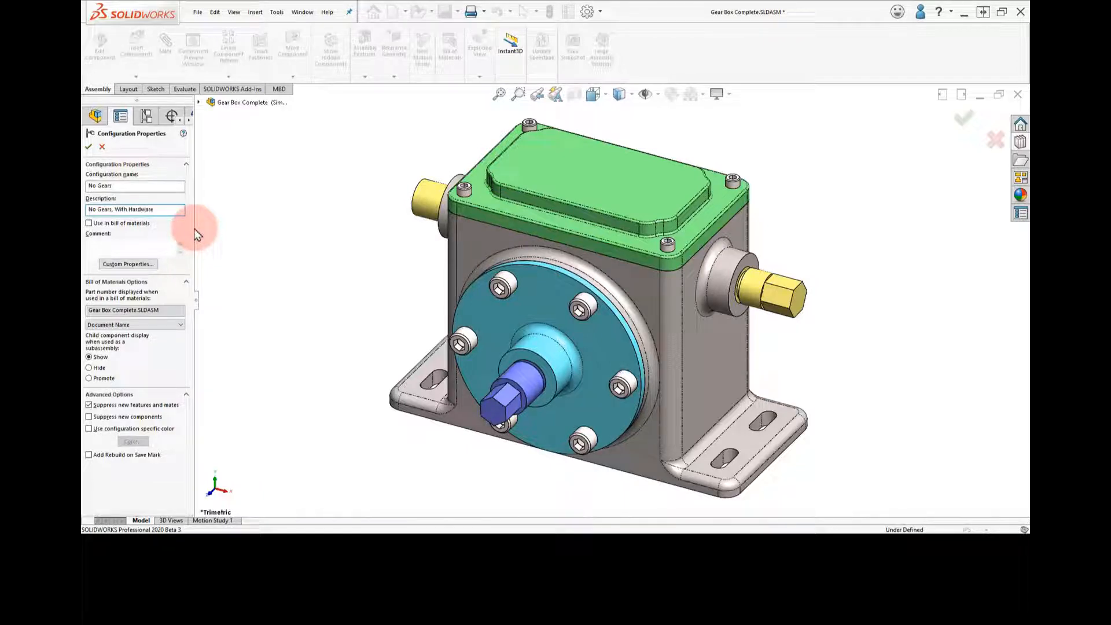
pyautogui.click(89, 150)
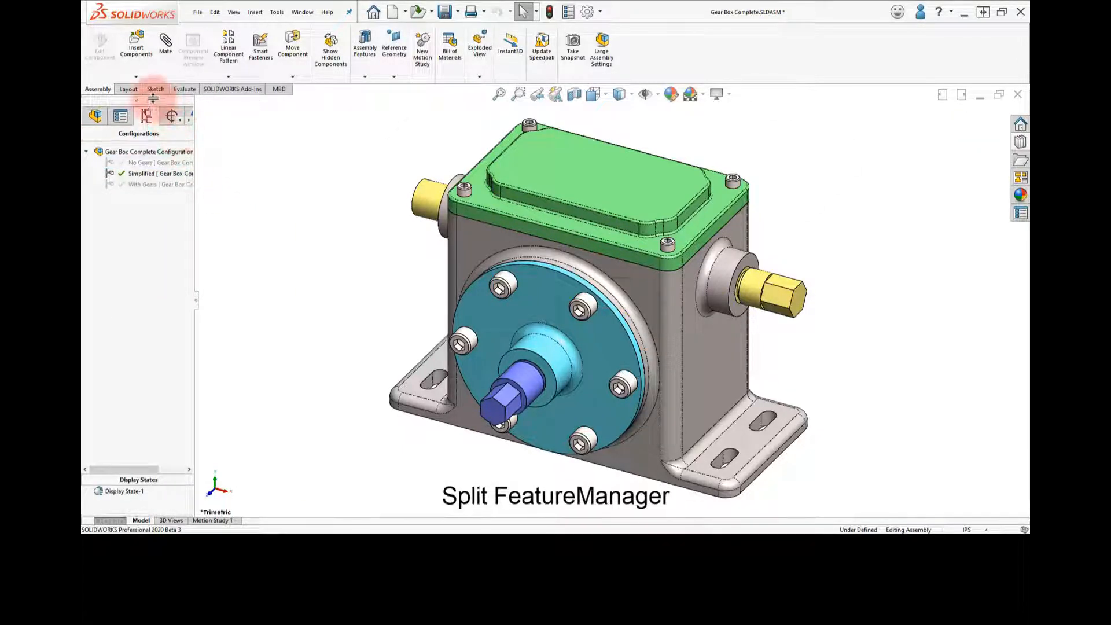
# Split the FeatureManager to show the component tree above the configurations, and activate the No Gears configuration
pyautogui.moveTo(151, 102); pyautogui.dragTo(147, 366)
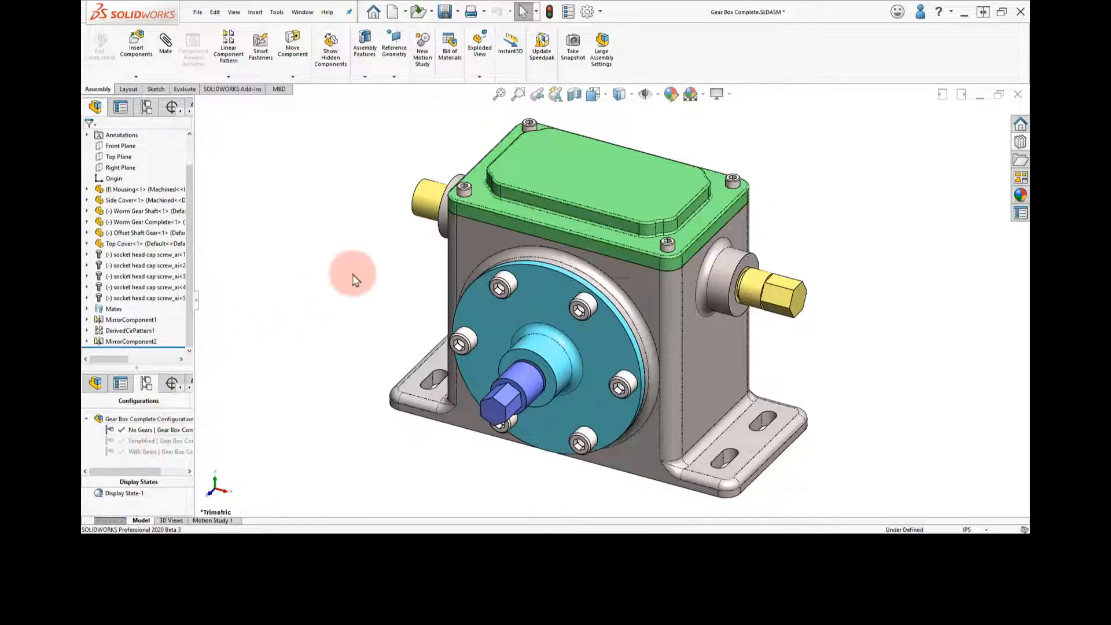
# Hide the green top cover to expose the gears inside the housing
pyautogui.moveTo(657, 130); pyautogui.dragTo(628, 188, button='middle')
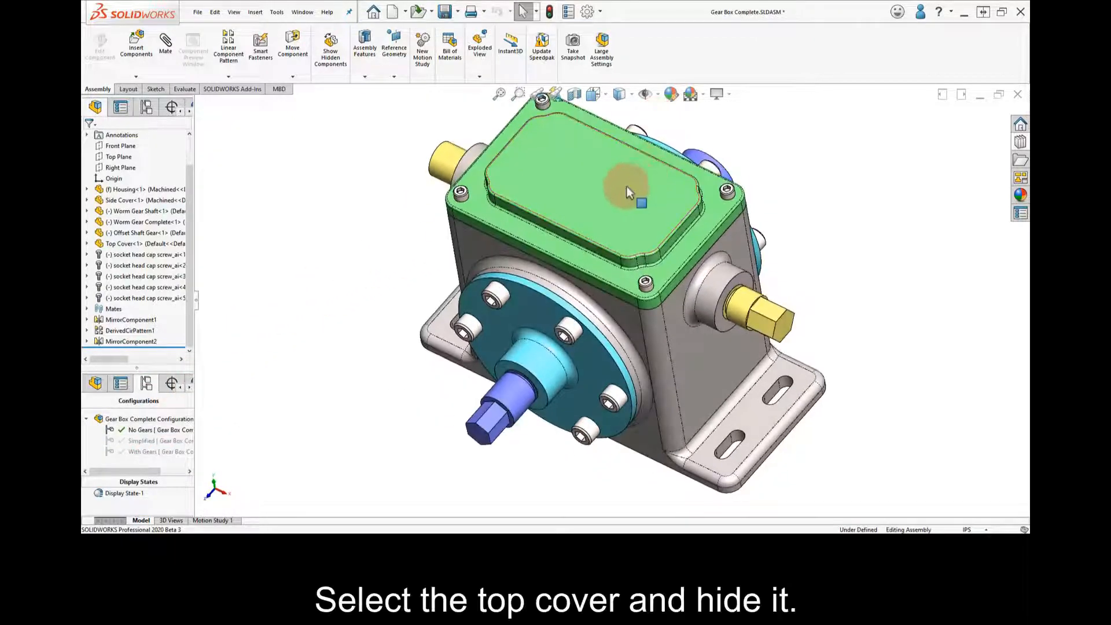
pyautogui.click(612, 195)
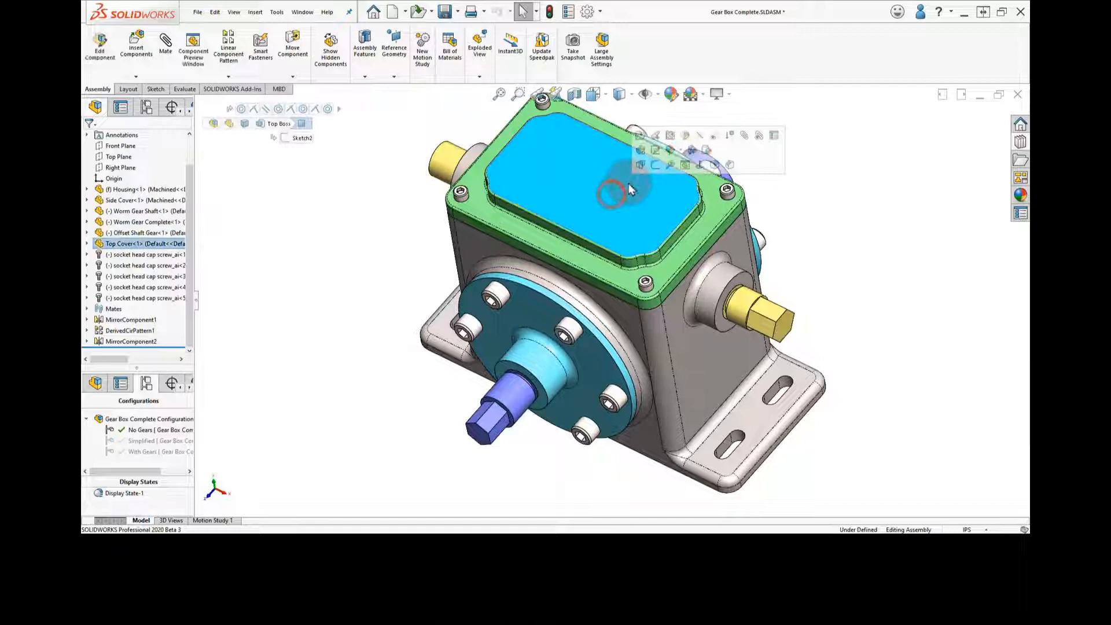
pyautogui.click(701, 136)
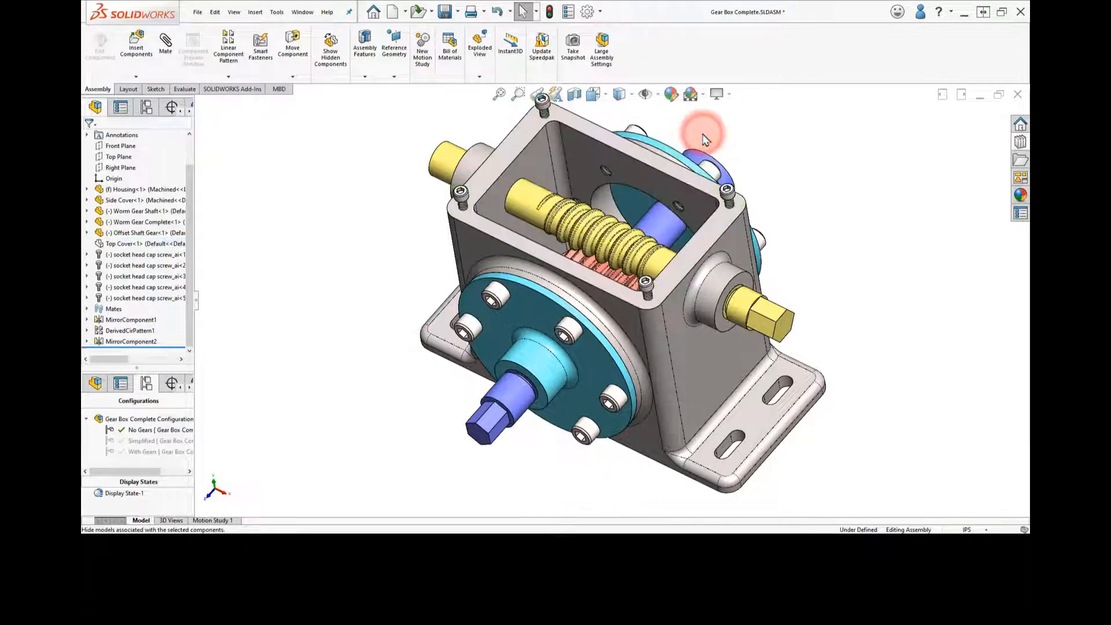
# Suppress the Offset Shaft Gear and Worm Gear Complete components in the No Gears configuration
pyautogui.scroll(2, 704, 138)
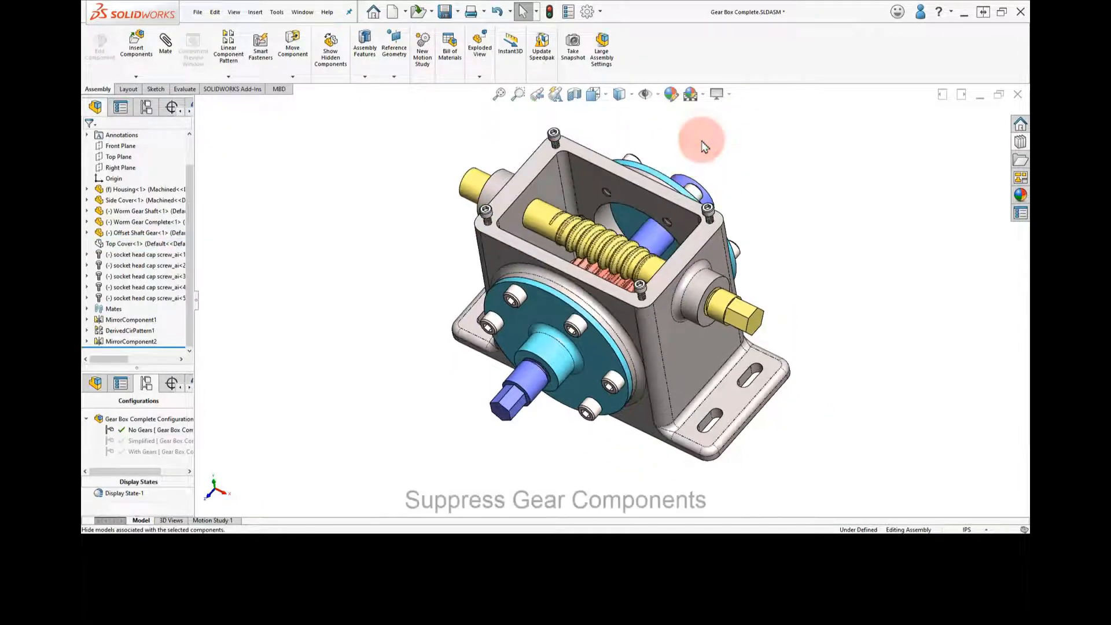
pyautogui.click(540, 206)
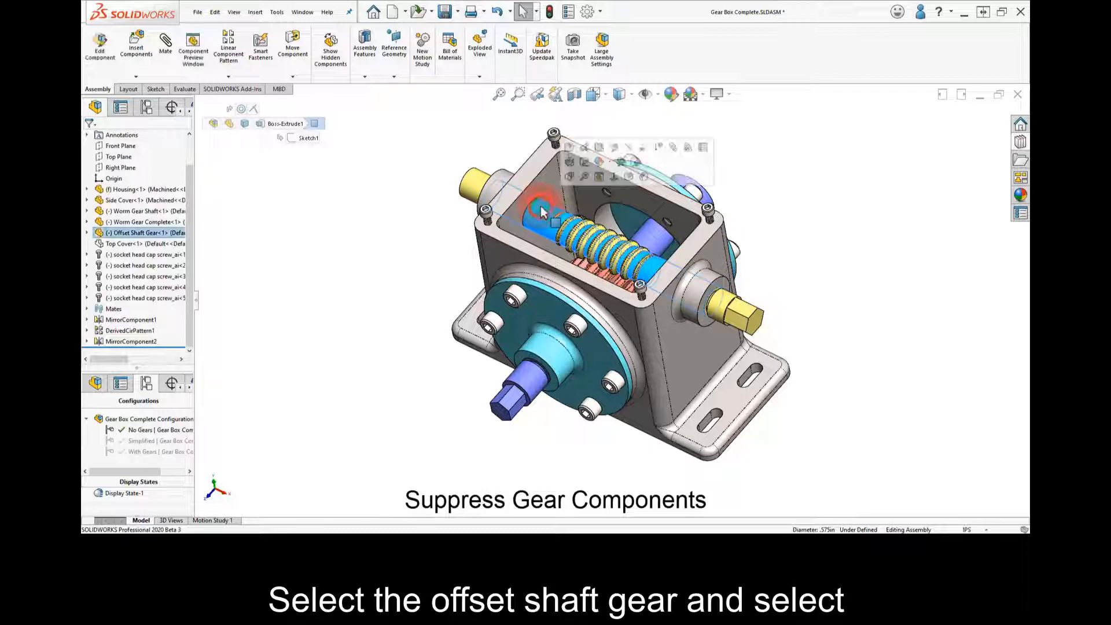
pyautogui.click(662, 149)
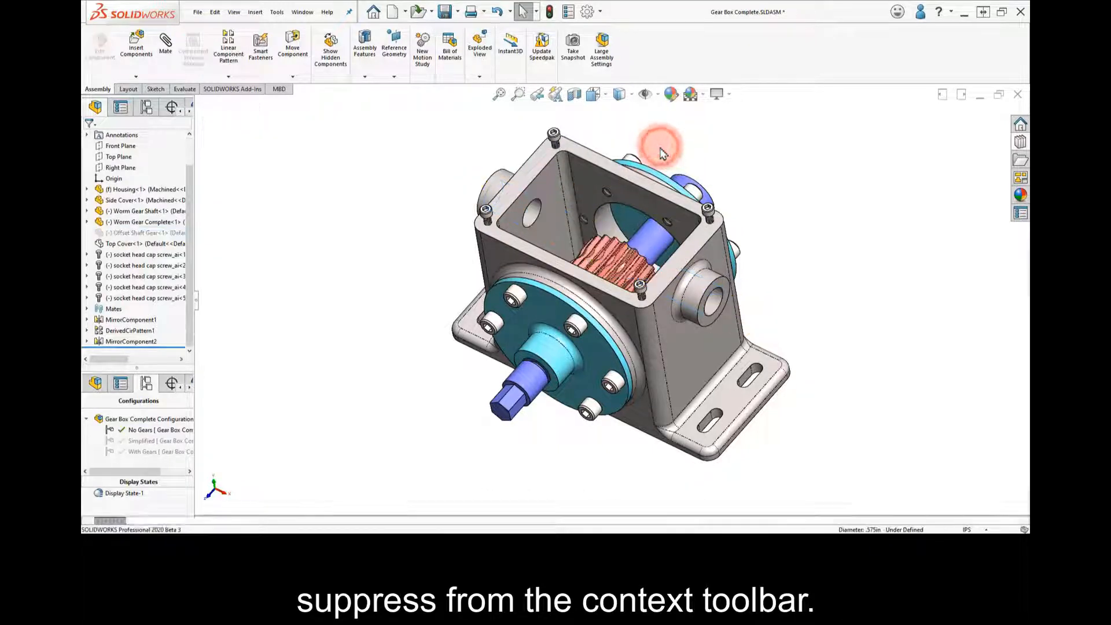
pyautogui.click(600, 250)
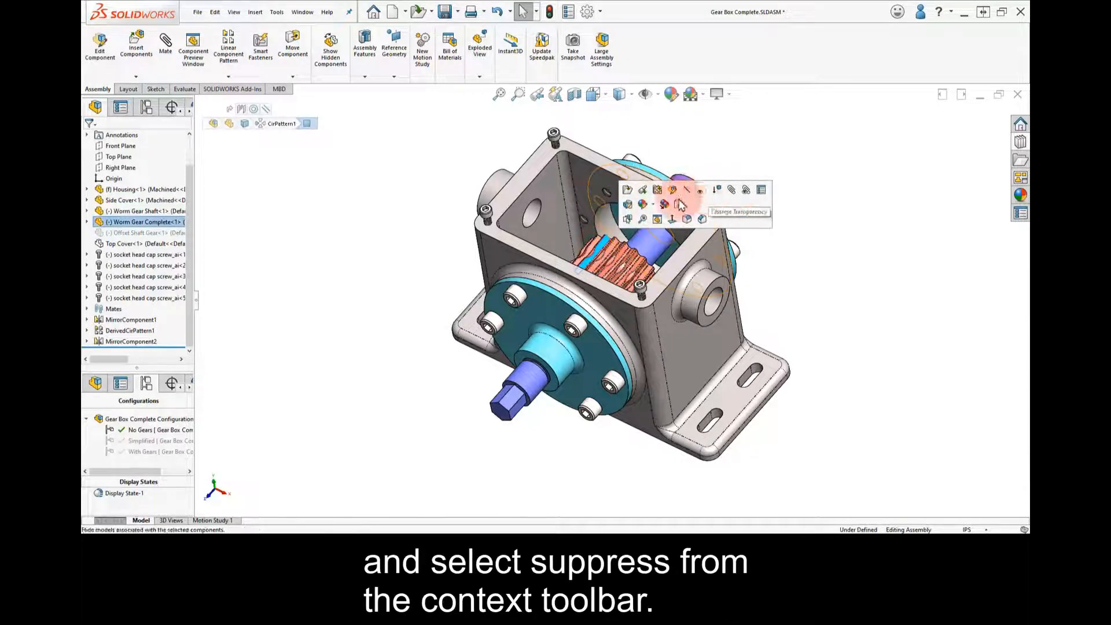
pyautogui.click(148, 225)
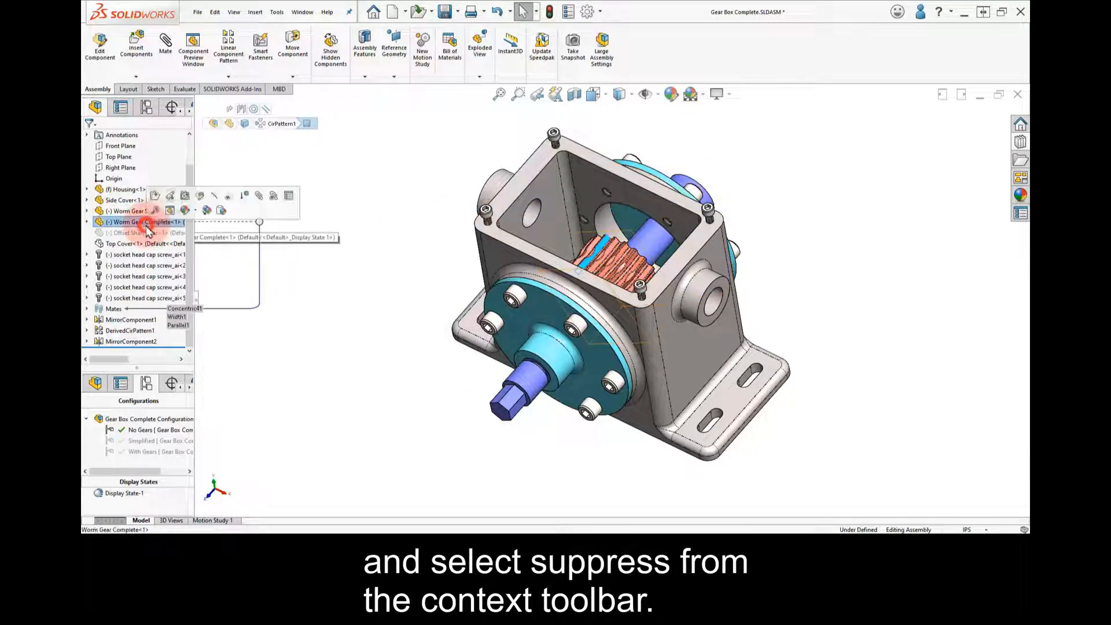
pyautogui.click(245, 197)
# Review which mates are suppressed in the assembly's Mates folder, and collapse the folder again
pyautogui.moveTo(372, 238); pyautogui.dragTo(382, 278, button='middle')
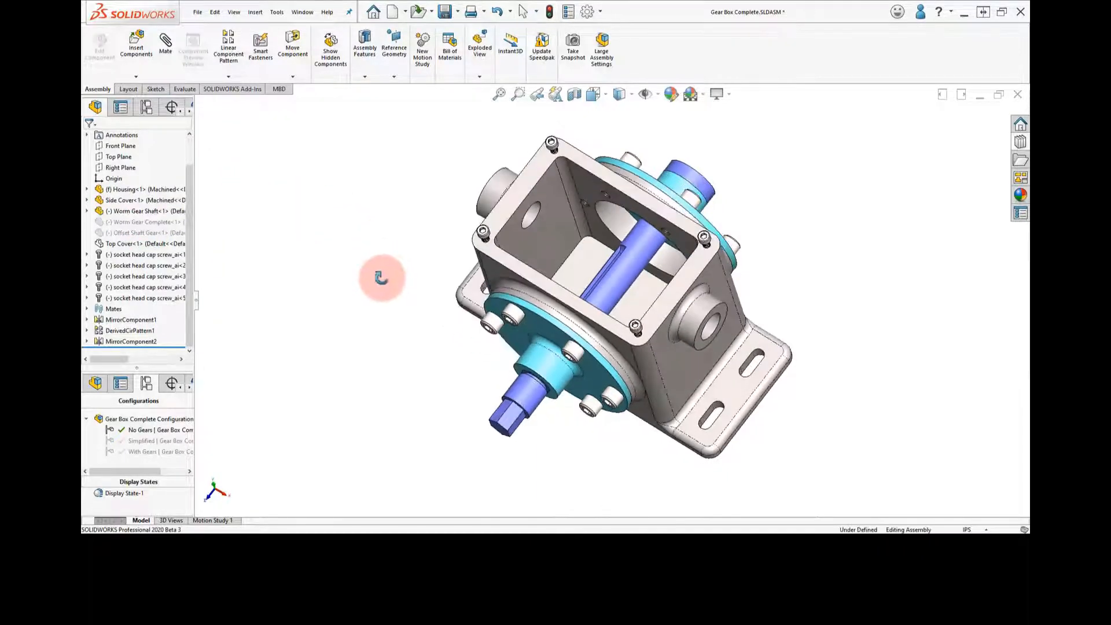
pyautogui.click(87, 310)
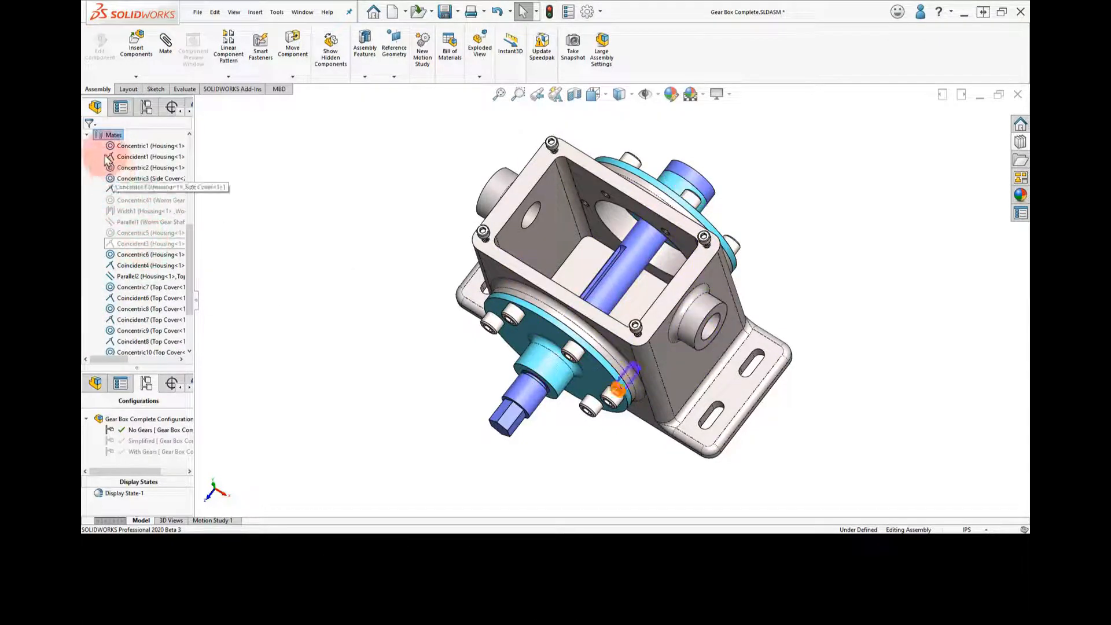
pyautogui.click(86, 135)
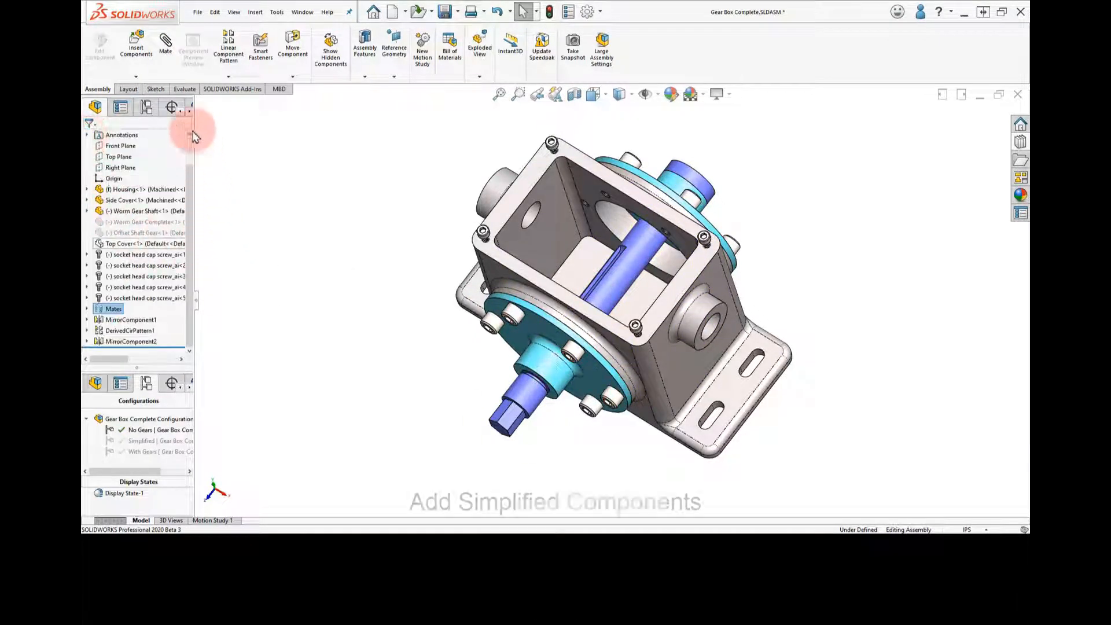
# Insert the Offset Shaft part in its Default configuration and place it above the open housing
pyautogui.click(137, 51)
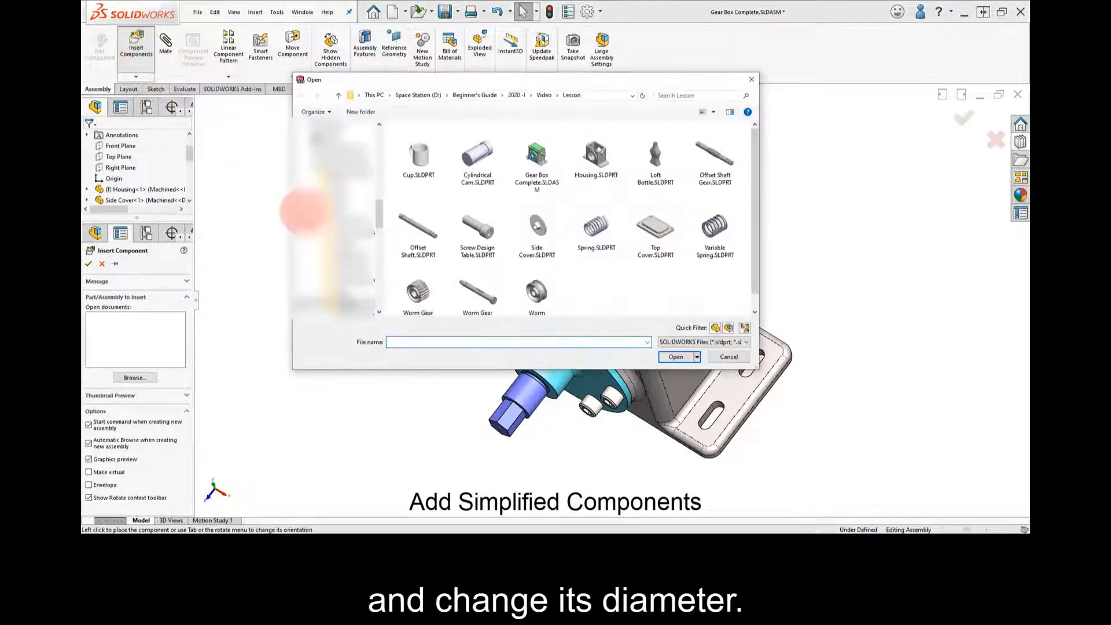
pyautogui.click(431, 228)
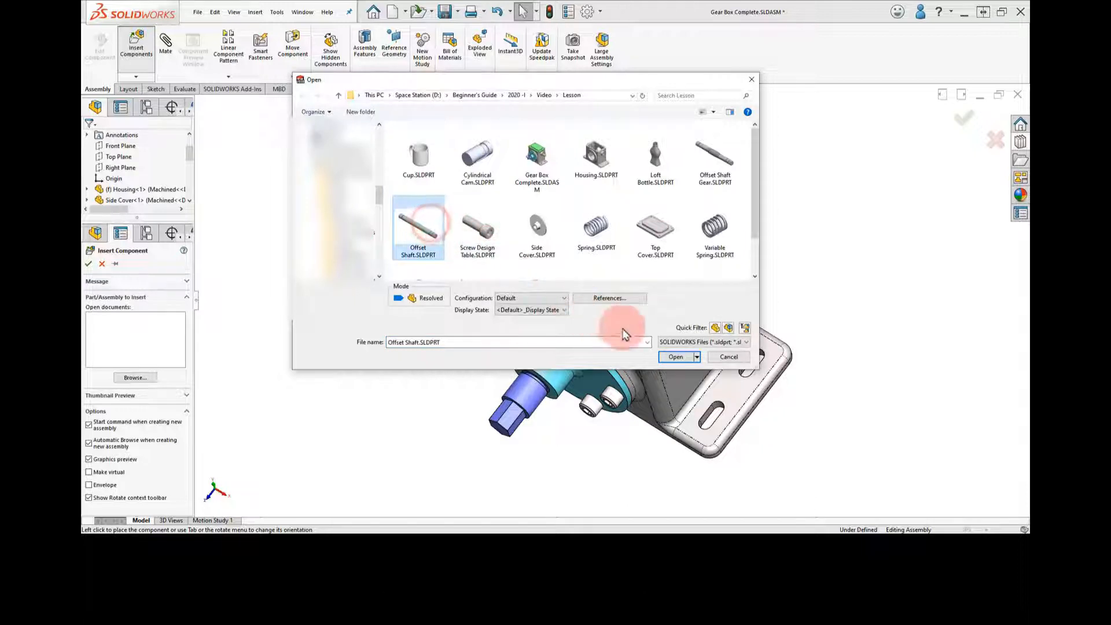
pyautogui.click(674, 358)
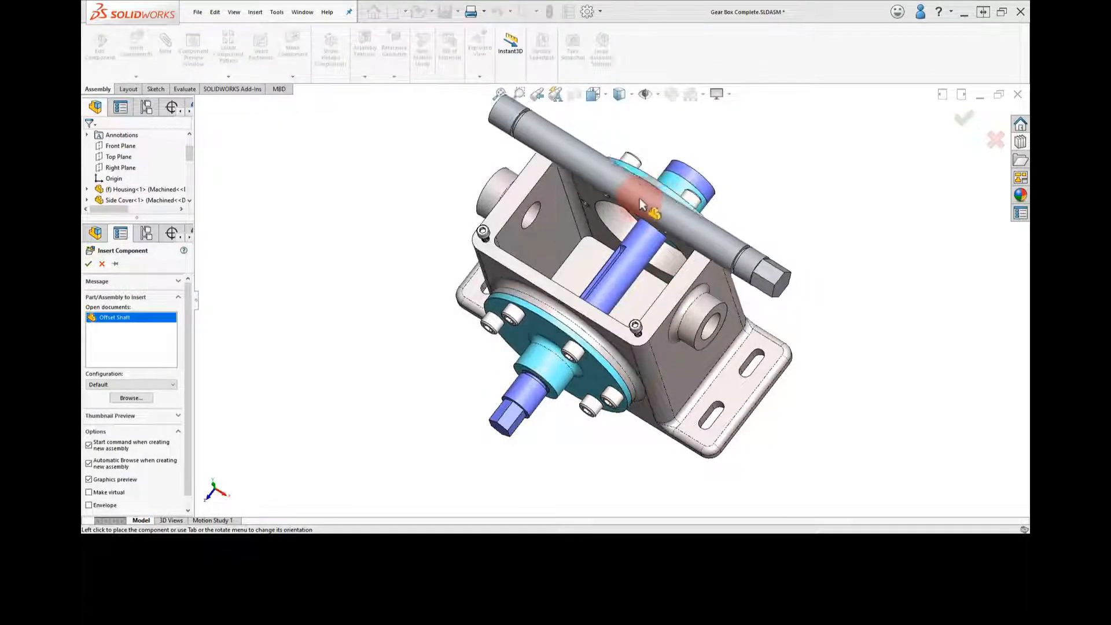
pyautogui.click(634, 211)
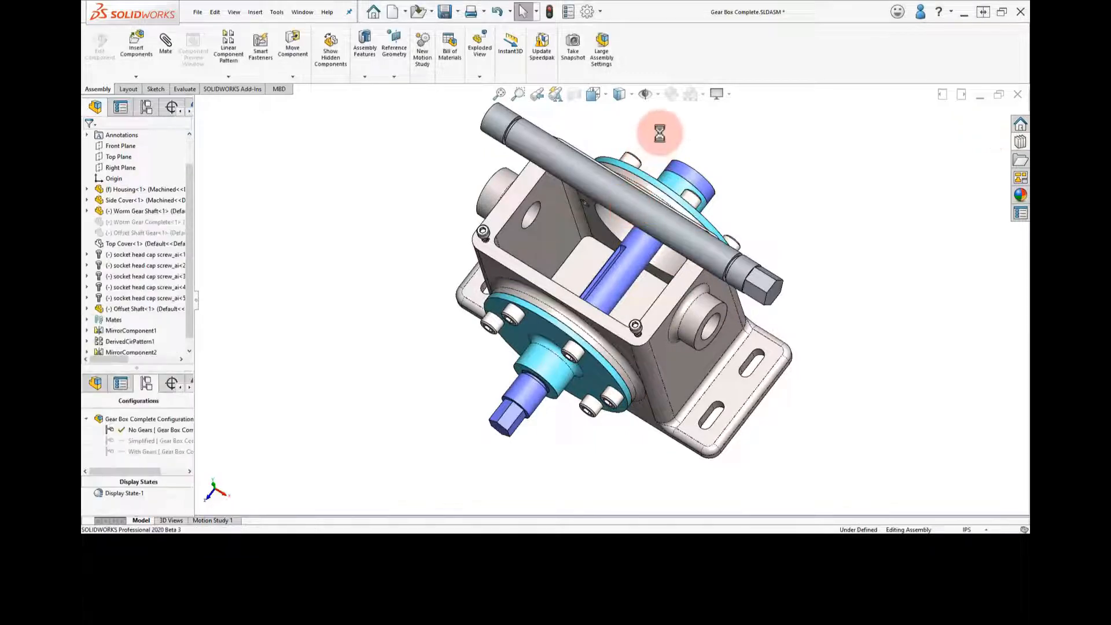
# Set the diameter of the Offset Shaft above the housing to .575 in and rebuild the model
pyautogui.doubleClick(622, 232)
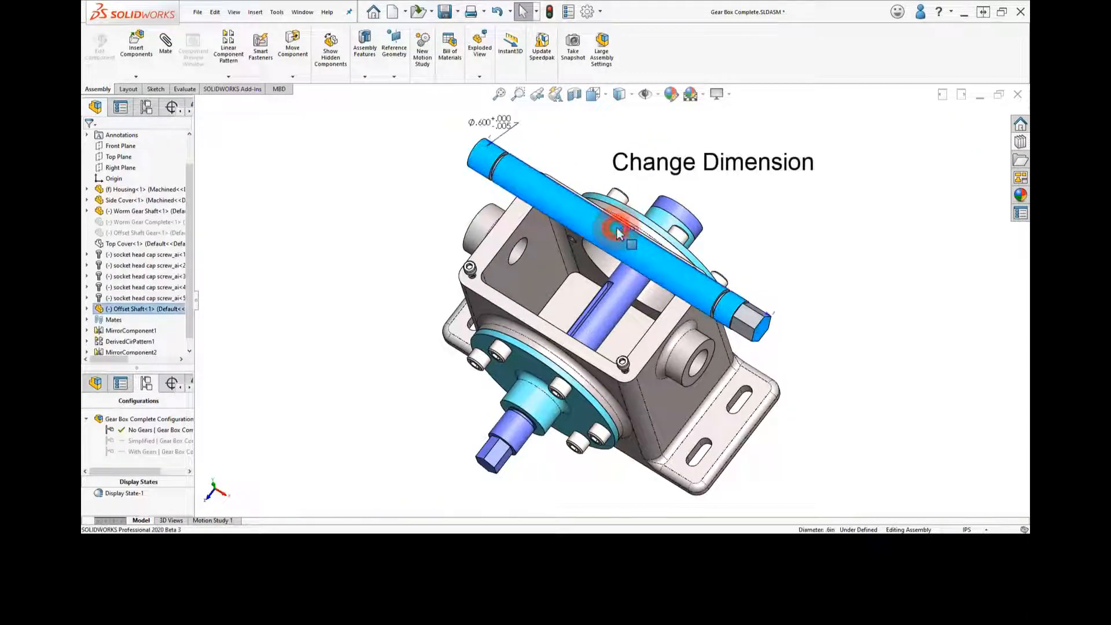
pyautogui.doubleClick(487, 121)
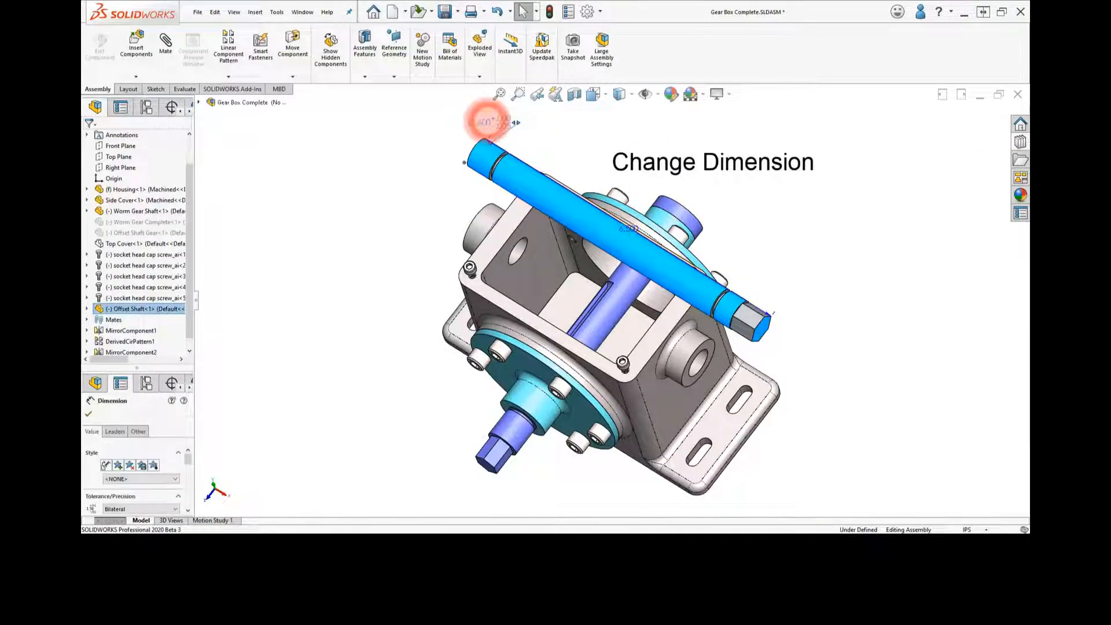
pyautogui.write('.575')
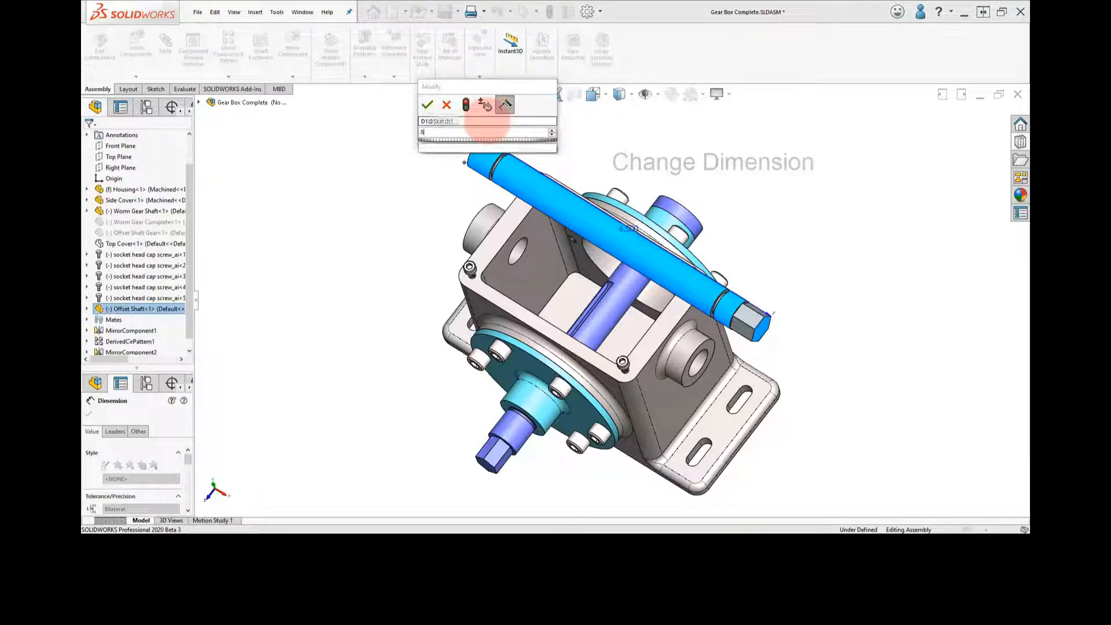
pyautogui.click(465, 107)
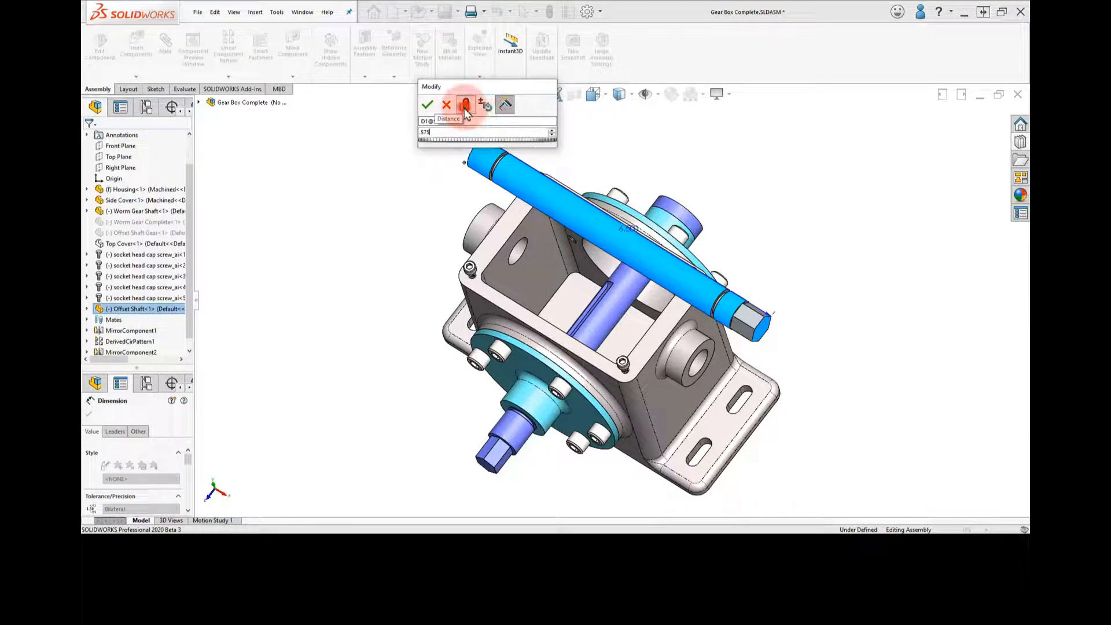
pyautogui.click(427, 105)
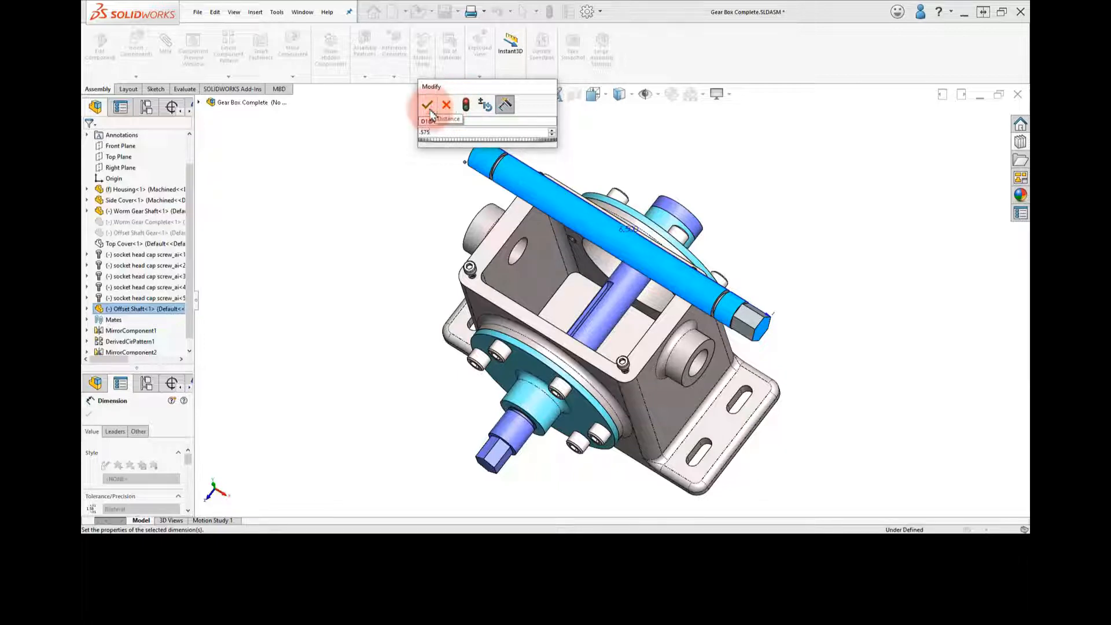
pyautogui.click(421, 201)
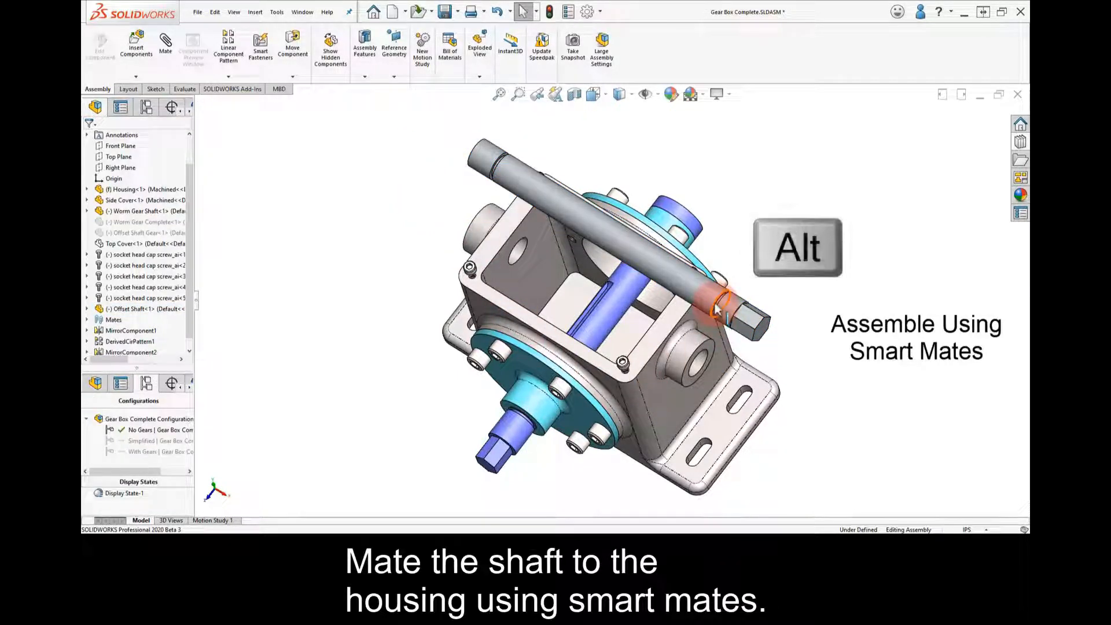
# Smart-mate the groove edge near the Offset Shaft's hex end to the housing's bore edge, flipping alignment so the hex end points outward
pyautogui.keyDown('alt'); pyautogui.moveTo(723, 328); pyautogui.dragTo(702, 370); pyautogui.keyUp('alt')
pyautogui.press('Tab')
pyautogui.click(761, 314)
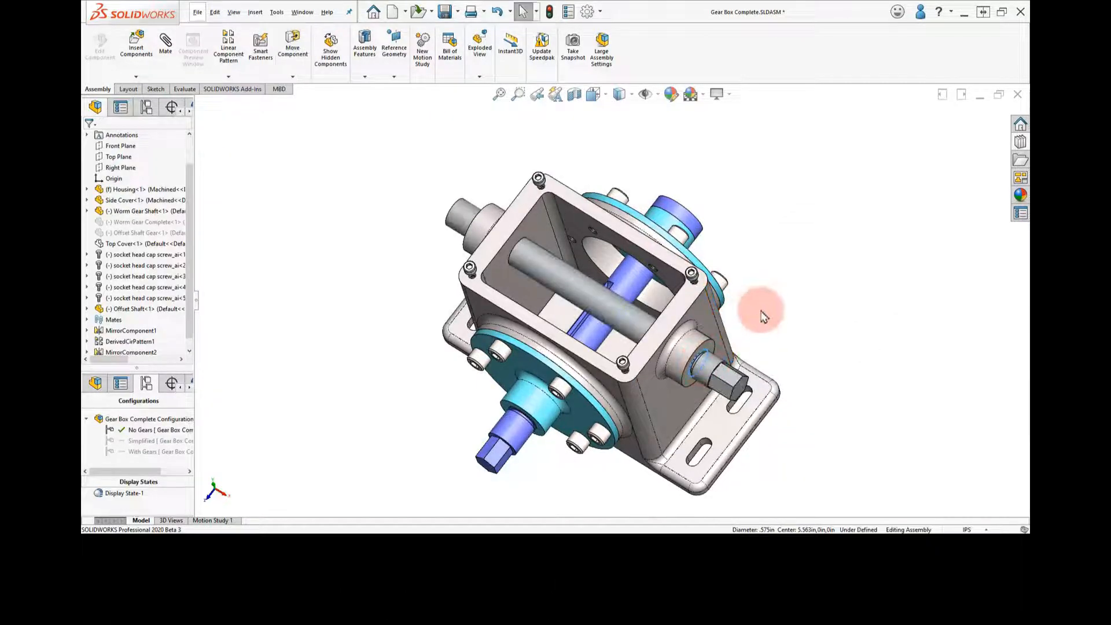
# Insert the Worm Gear part in its Default configuration and place it beside the housing, behind the far side cover
pyautogui.moveTo(762, 318); pyautogui.dragTo(764, 290, button='middle')
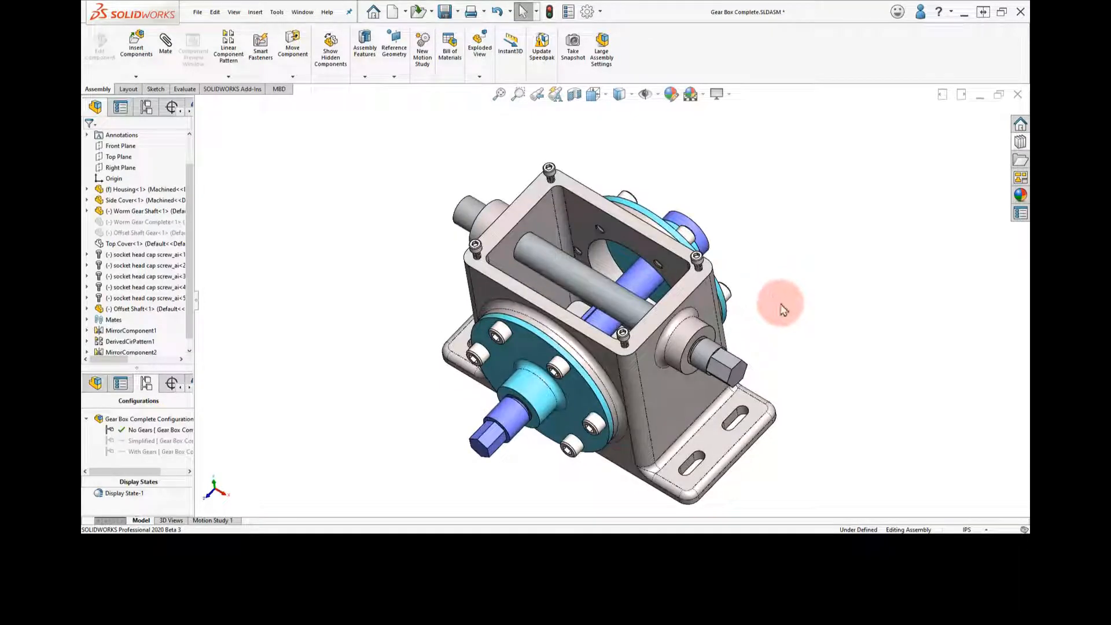
pyautogui.click(154, 68)
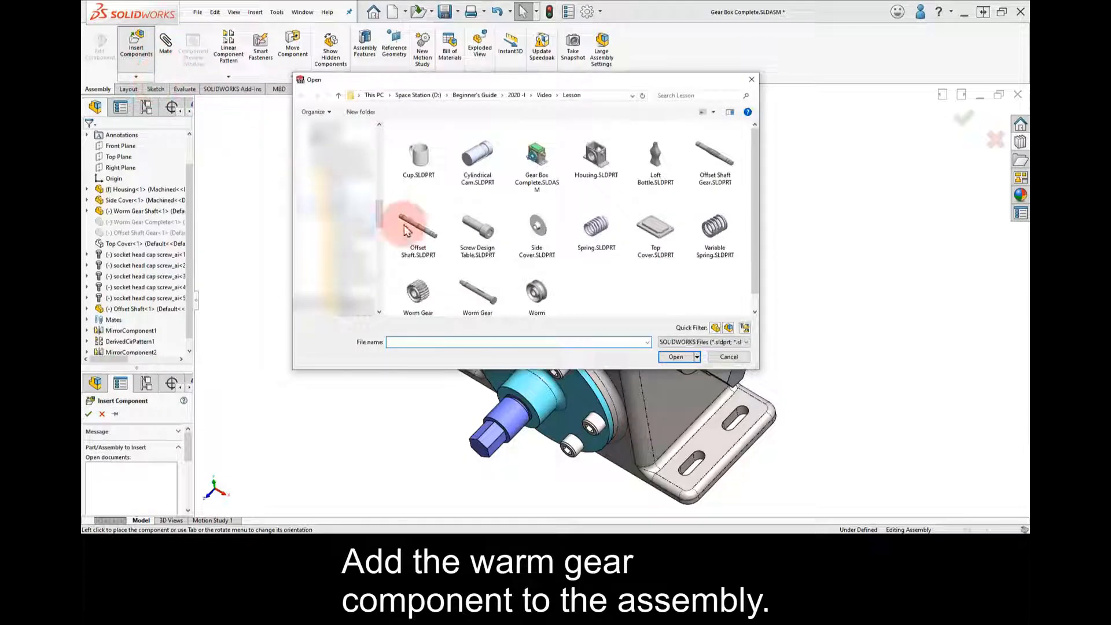
pyautogui.click(536, 290)
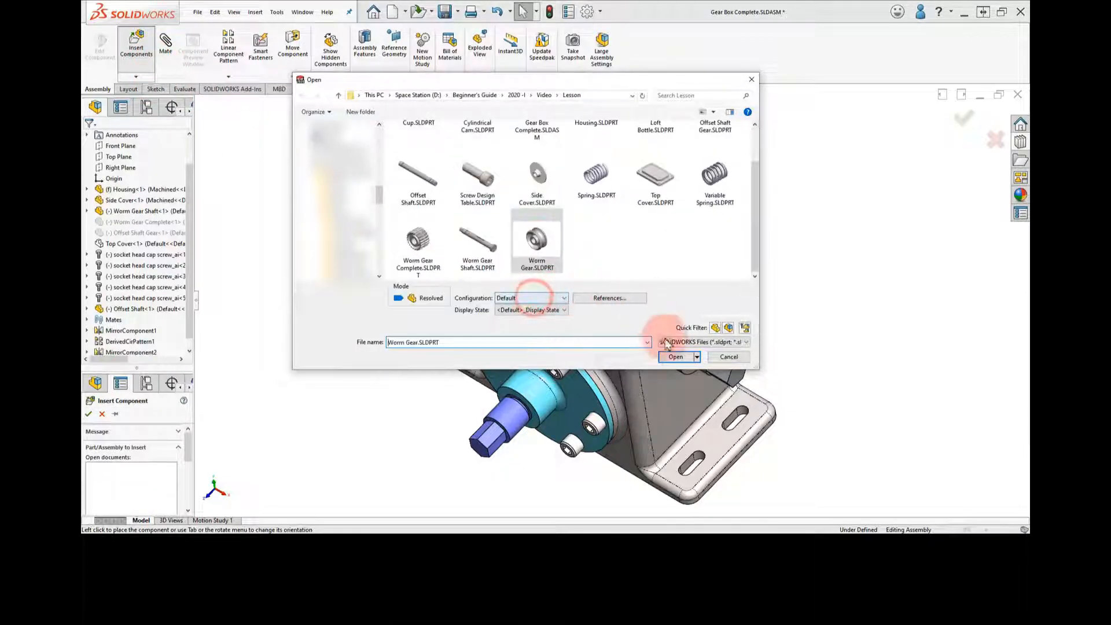
pyautogui.click(681, 358)
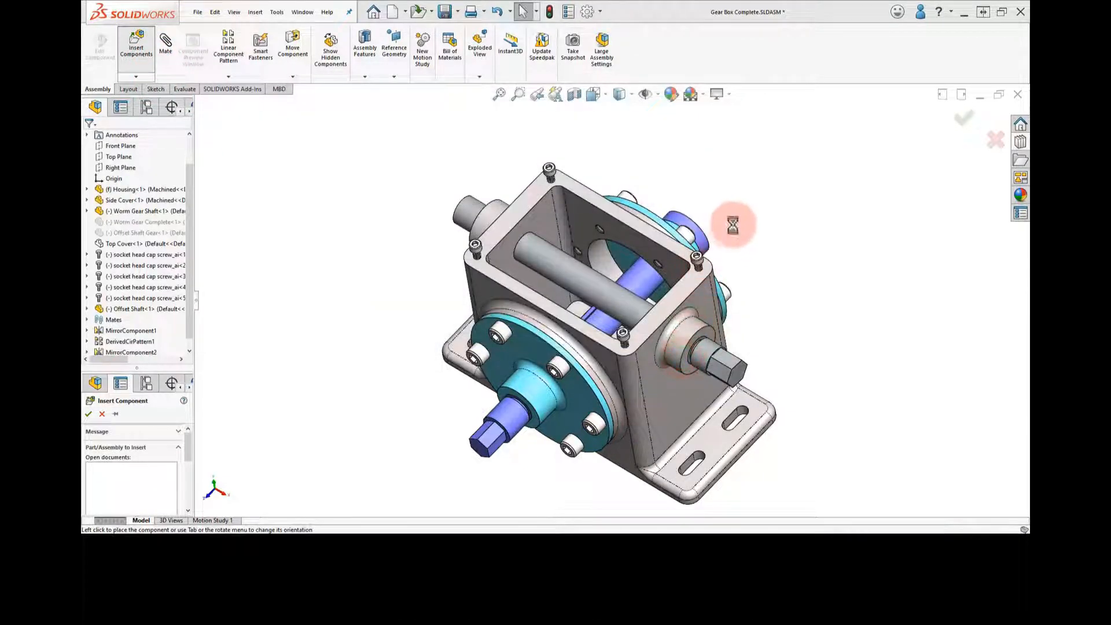
pyautogui.click(747, 186)
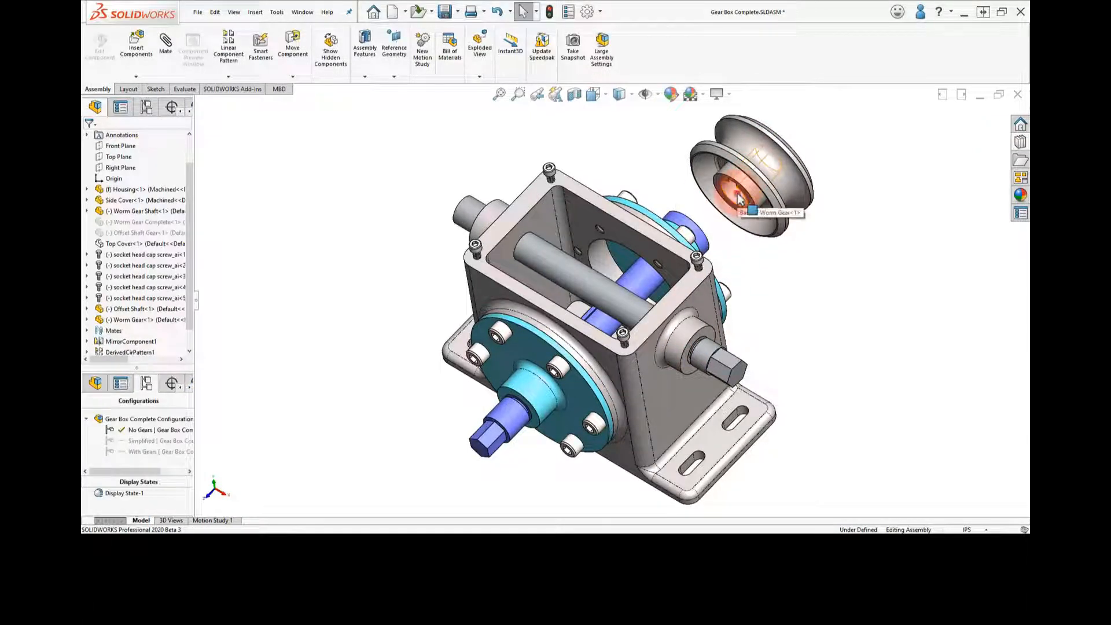
# Add a concentric mate between the Worm Gear's bore and the Worm Gear Shaft
pyautogui.click(739, 198)
pyautogui.keyDown('ctrl'); pyautogui.click(650, 284); pyautogui.keyUp('ctrl')
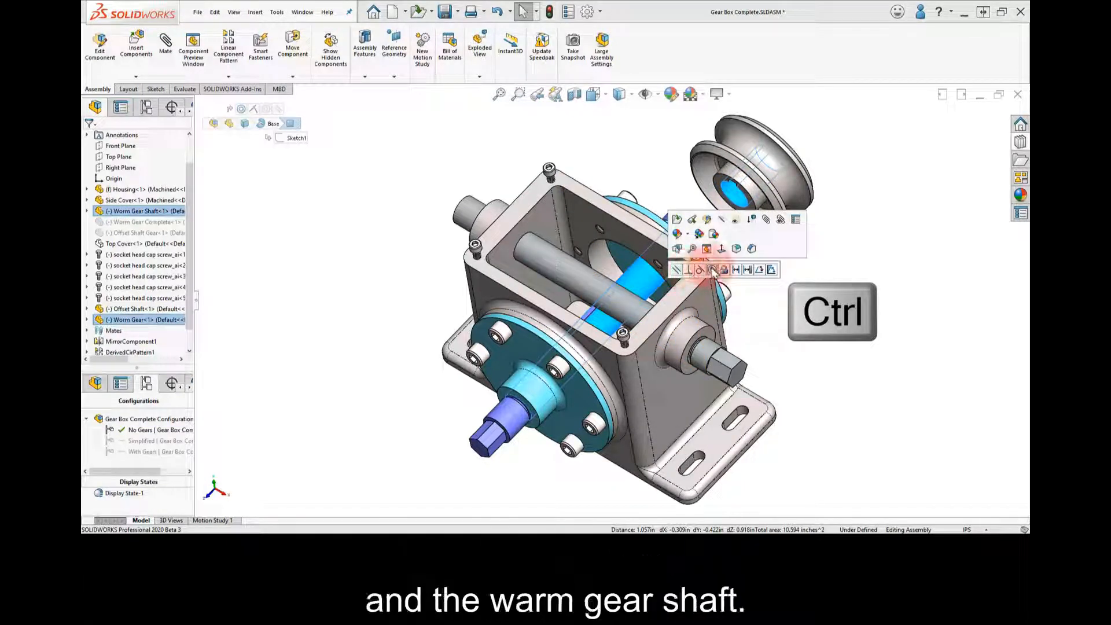
pyautogui.click(712, 270)
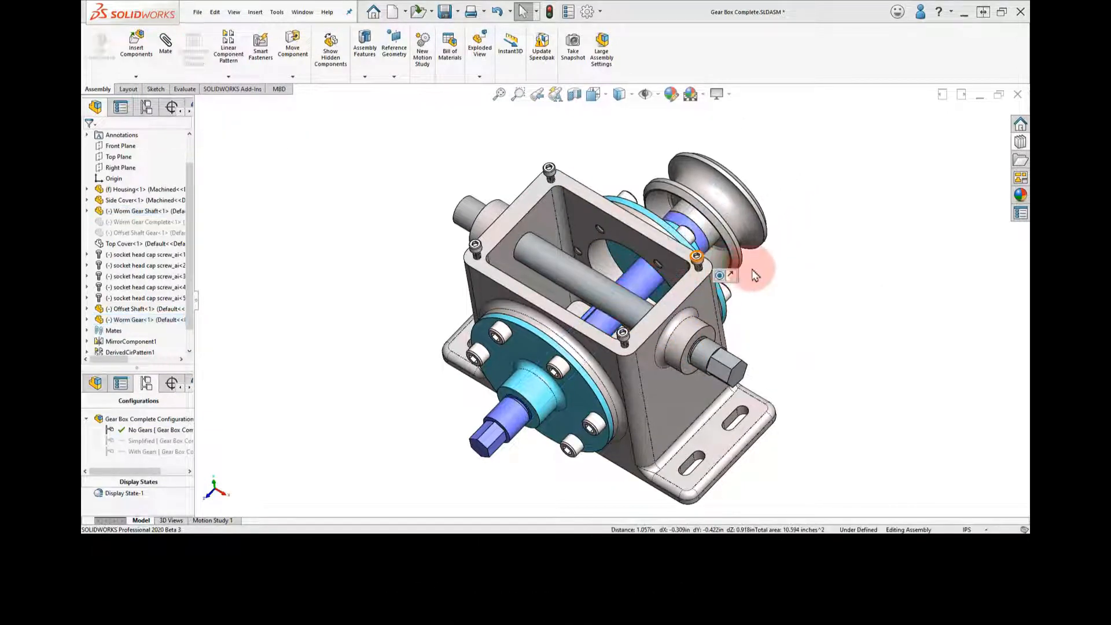
pyautogui.click(788, 272)
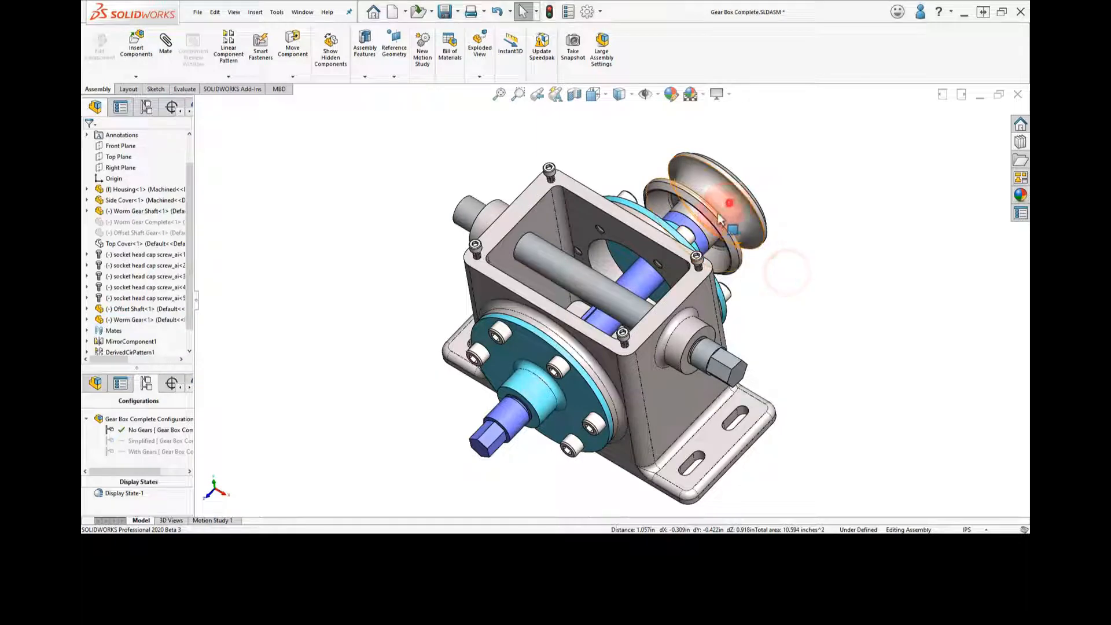
# Slide the Worm Gear along its shaft into the housing and make its keyway face parallel to the shaft's keyway face
pyautogui.moveTo(719, 218); pyautogui.dragTo(594, 316)
pyautogui.scroll(-8, 594, 316)
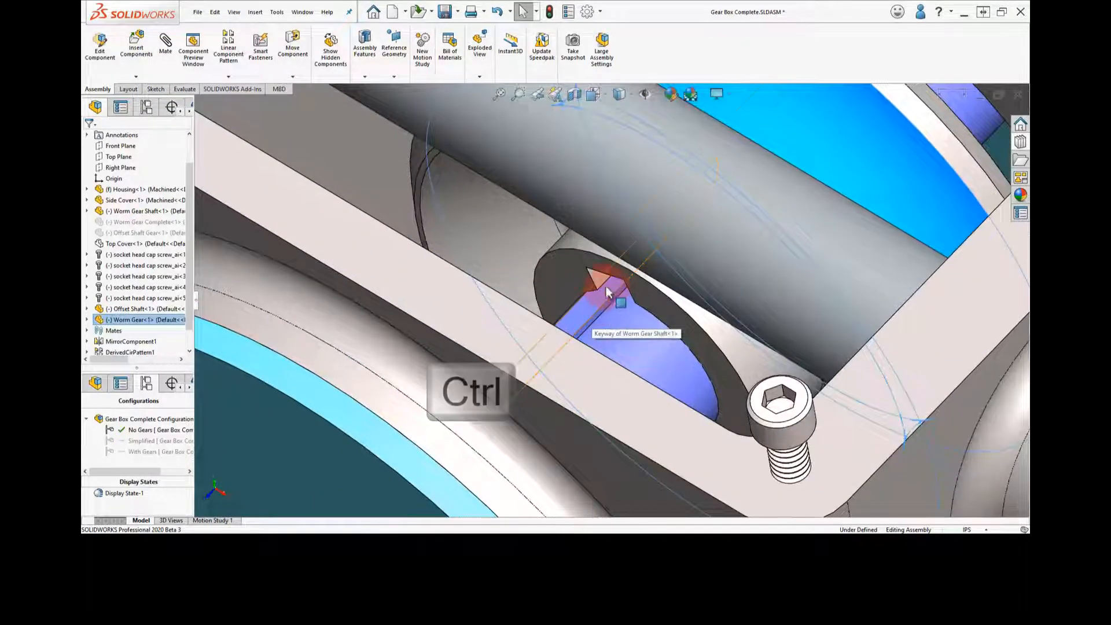
pyautogui.keyDown('ctrl'); pyautogui.click(591, 310); pyautogui.keyUp('ctrl')
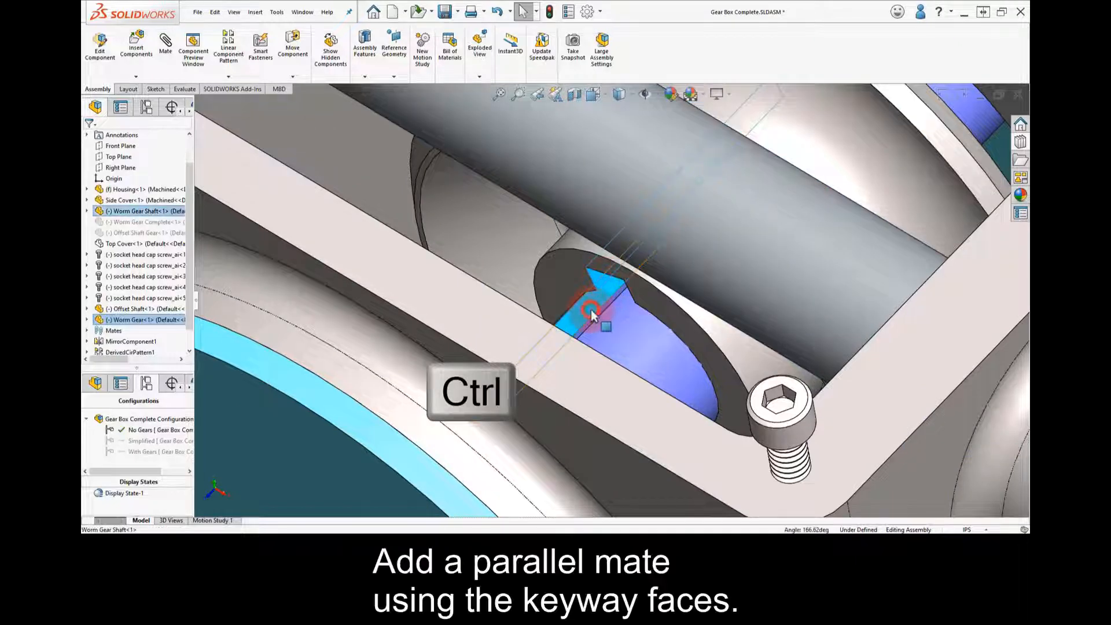
pyautogui.click(630, 301)
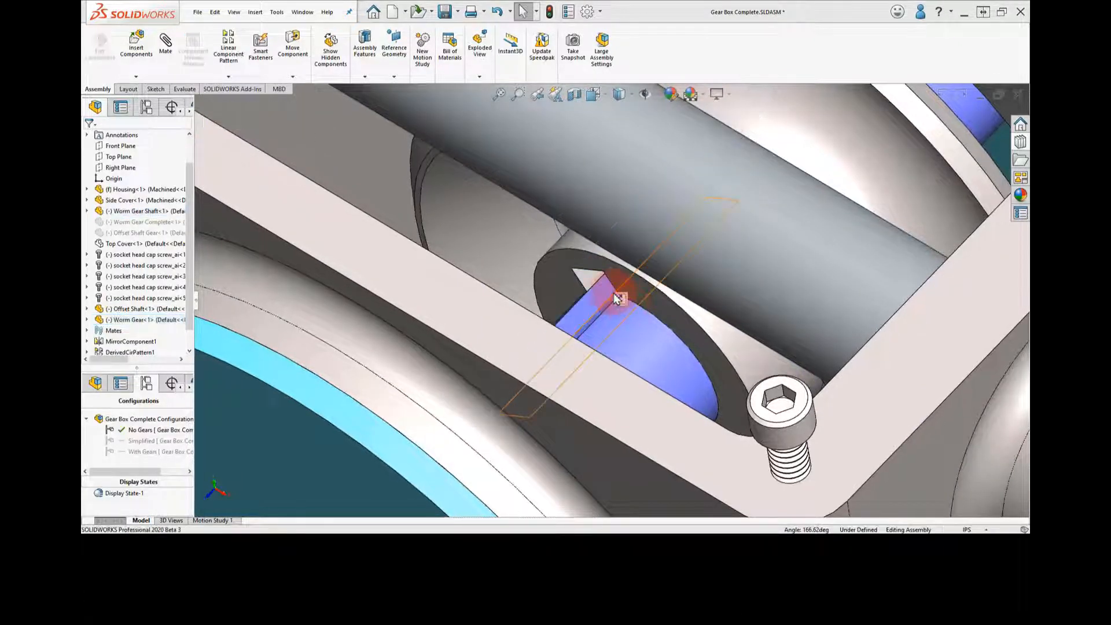
# Start a new mate of the advanced Width type with the Centered constraint
pyautogui.scroll(8, 591, 299)
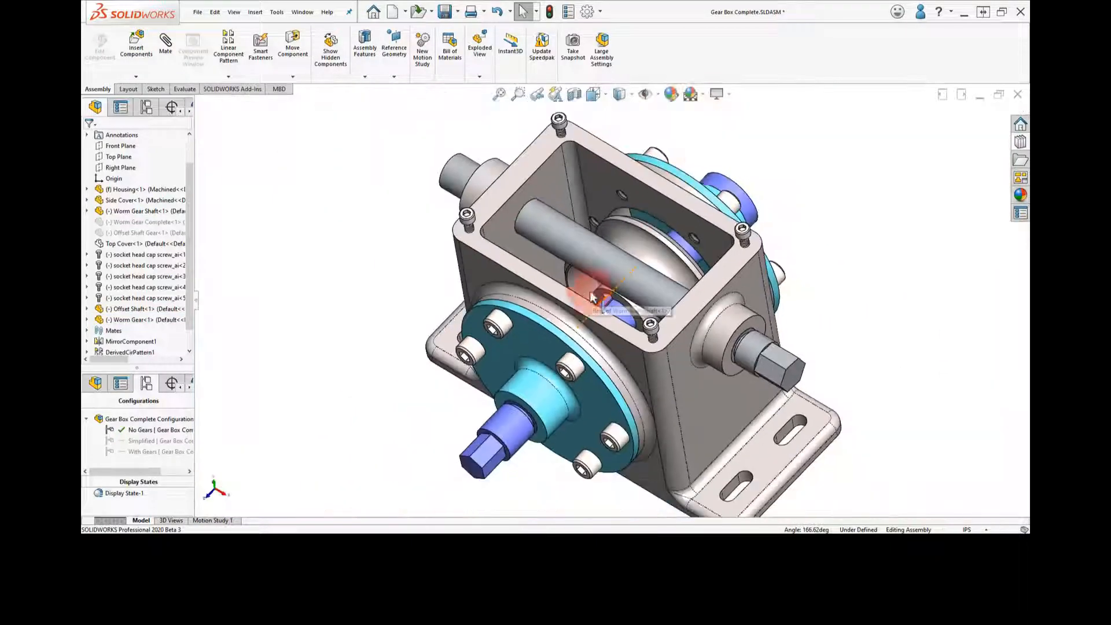
pyautogui.moveTo(716, 155); pyautogui.dragTo(570, 158, button='middle')
pyautogui.click(166, 45)
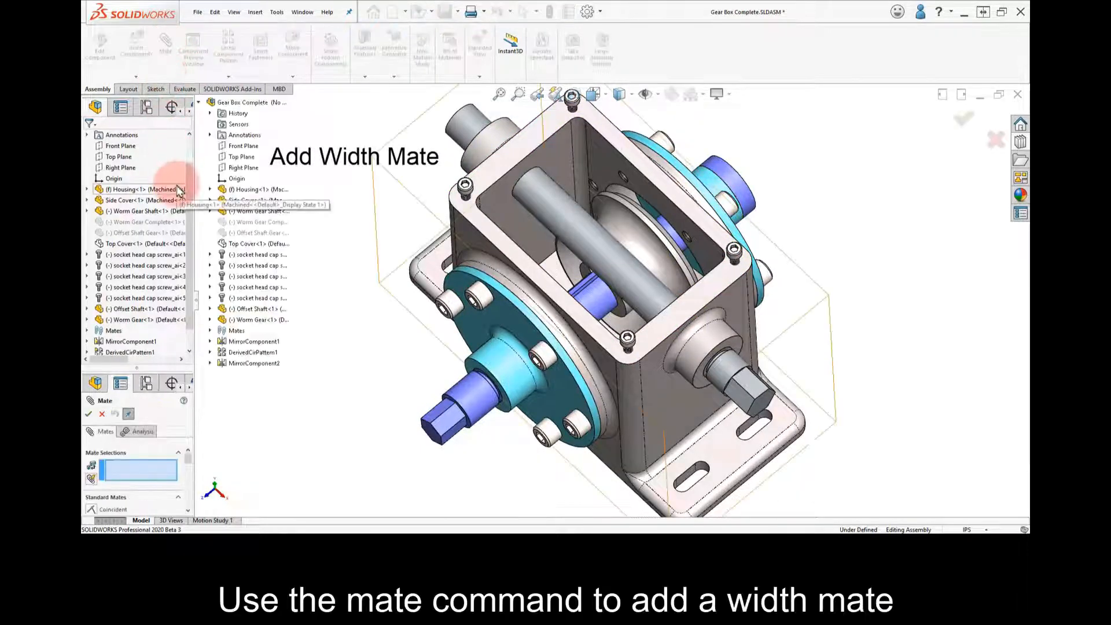
pyautogui.moveTo(178, 366); pyautogui.dragTo(179, 242)
pyautogui.scroll(-3, 180, 359)
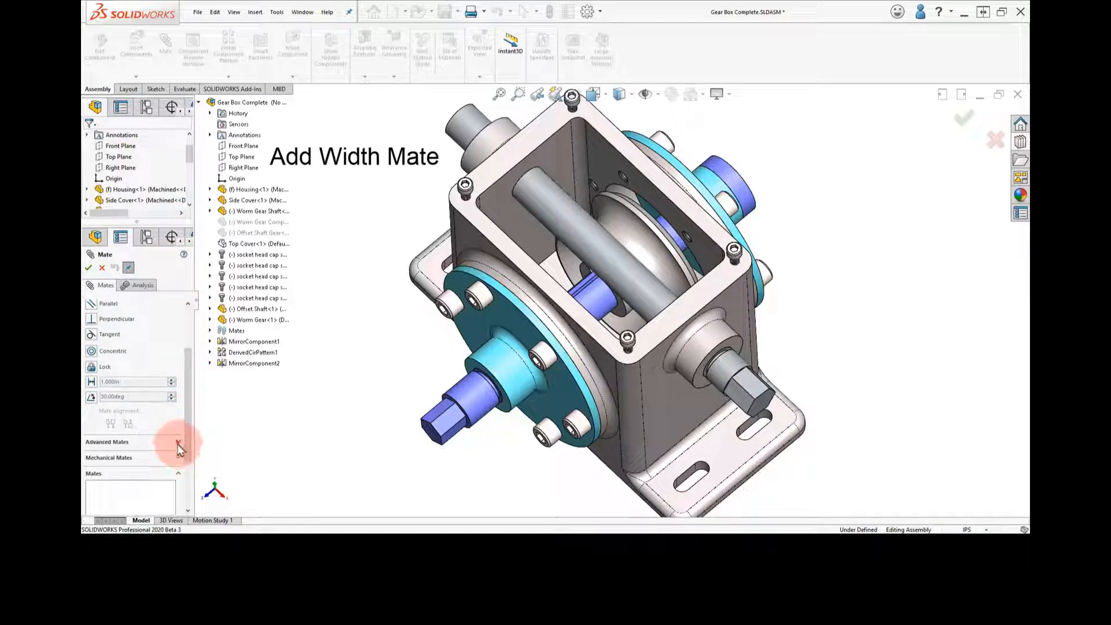
pyautogui.click(178, 443)
pyautogui.click(110, 331)
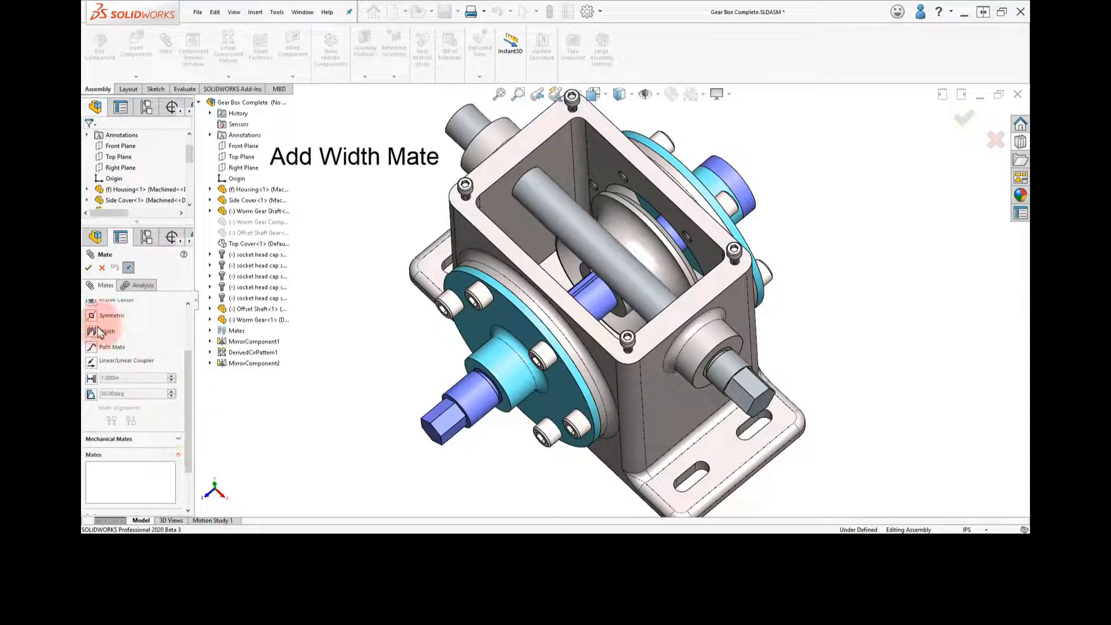
pyautogui.click(178, 319)
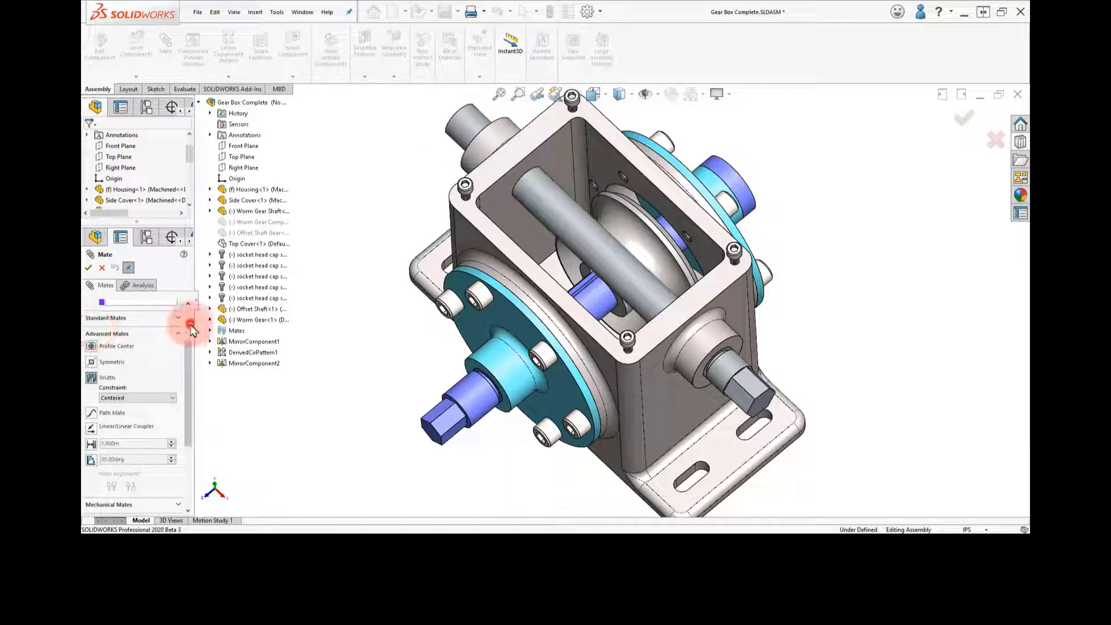
pyautogui.click(191, 325)
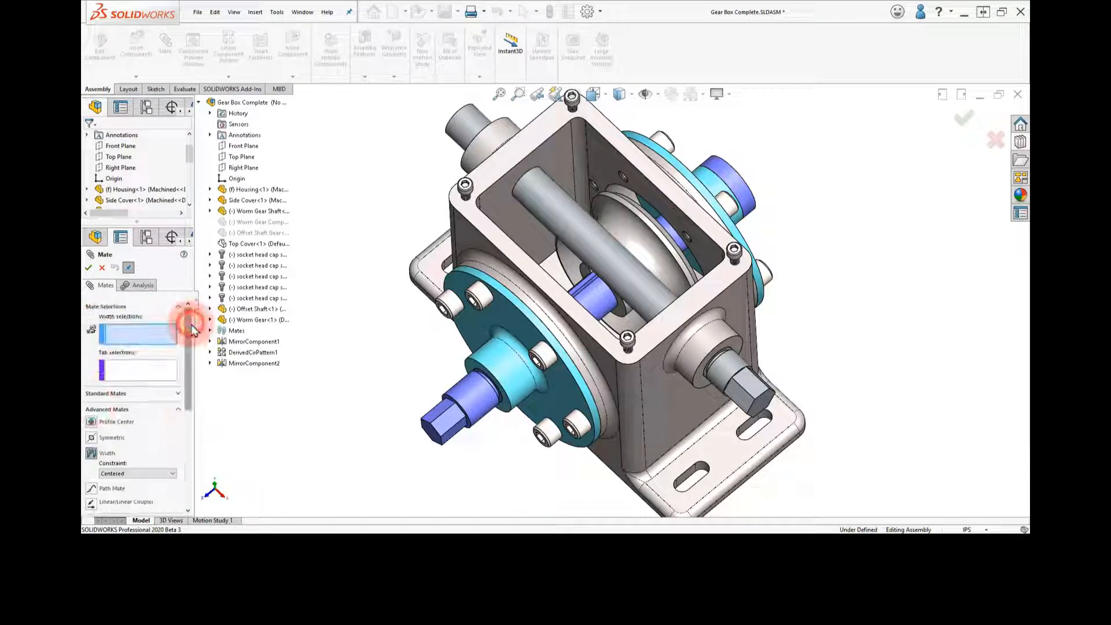
# Choose the housing's two opposite inner faces as width references and one side face of the Worm Gear as a tab reference
pyautogui.click(609, 166)
pyautogui.moveTo(609, 166); pyautogui.dragTo(508, 328, button='middle')
pyautogui.click(485, 265)
pyautogui.click(525, 302)
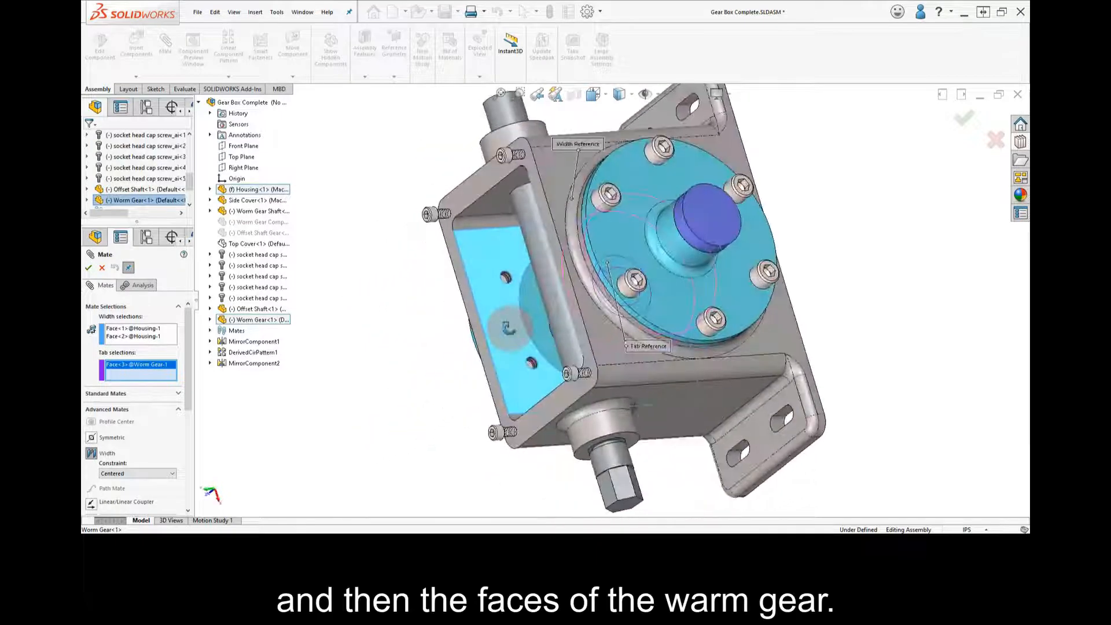
# Use Select Other to add the Worm Gear's opposite face, hidden behind the side cover, as the second tab reference and apply the width mate
pyautogui.rightClick(636, 236)
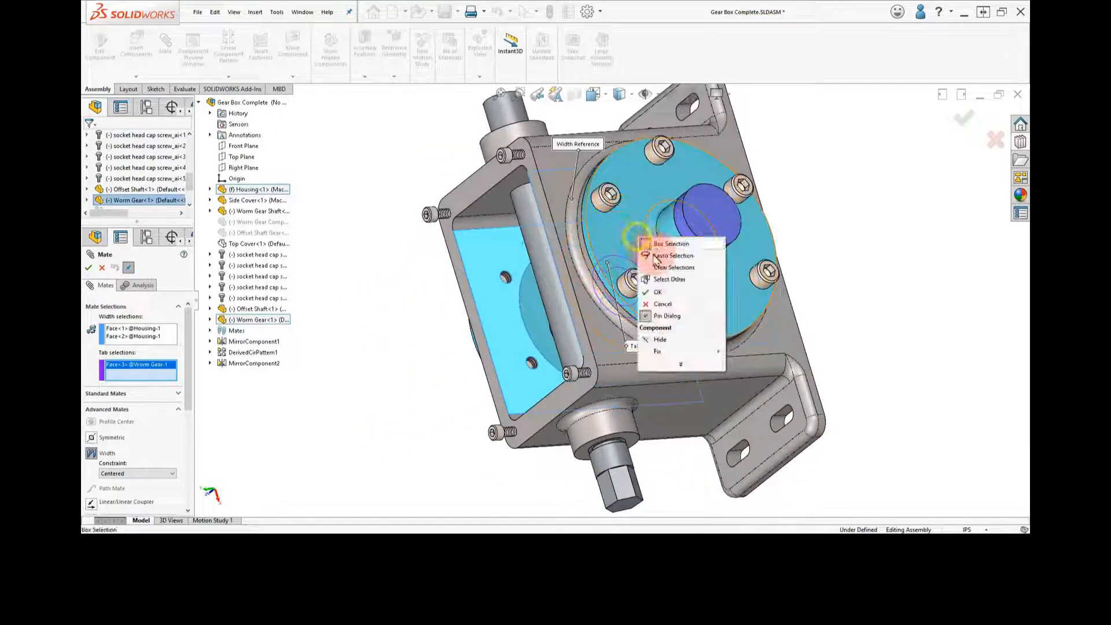
pyautogui.click(664, 280)
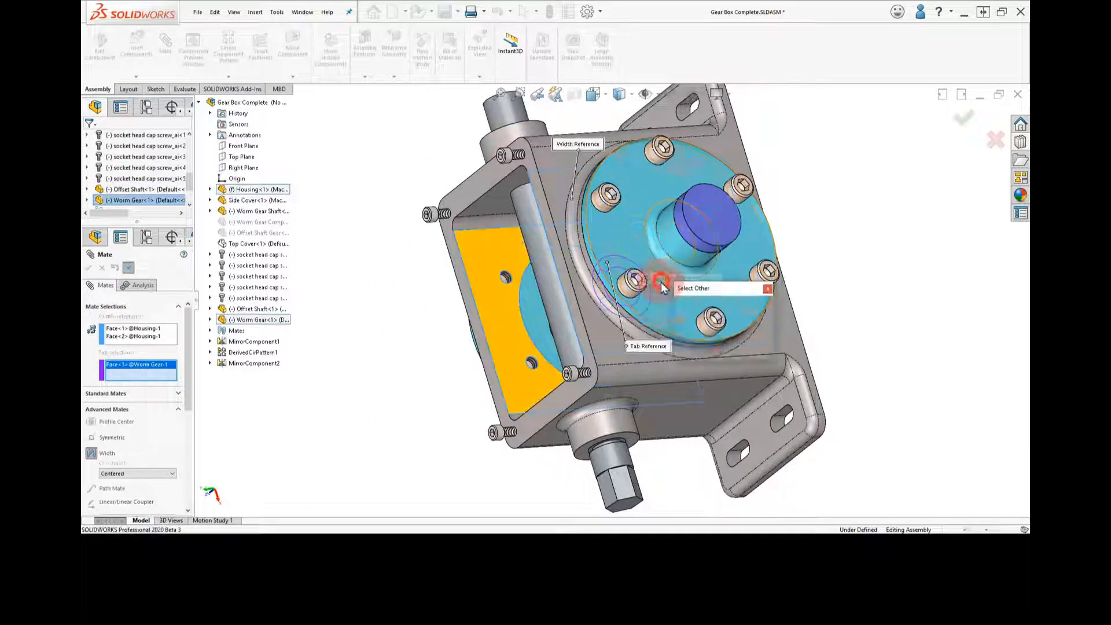
pyautogui.rightClick(640, 244)
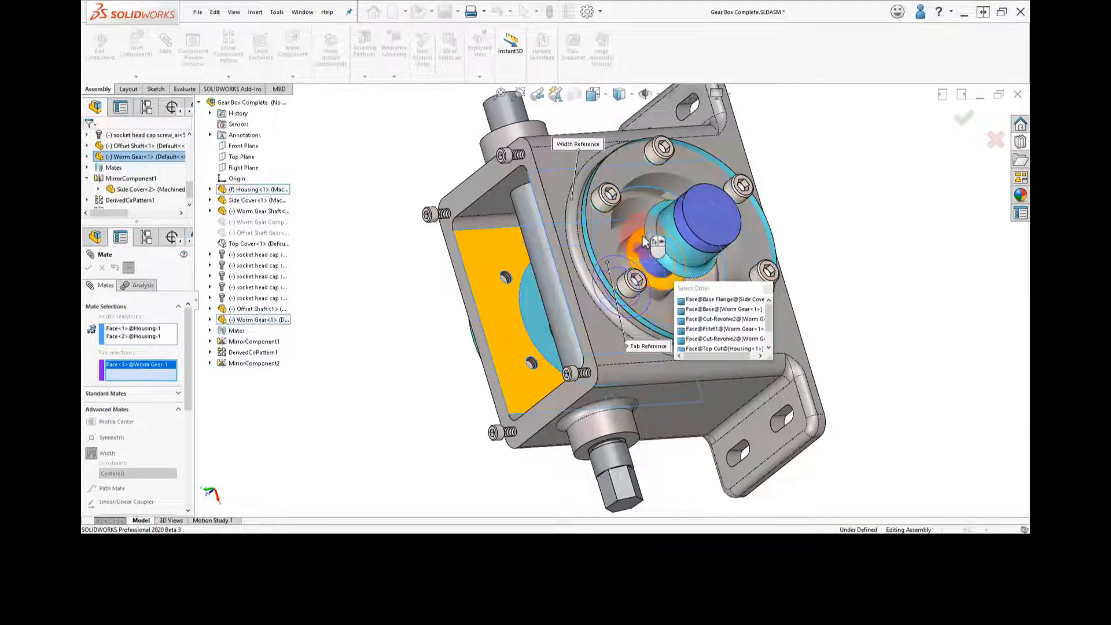
pyautogui.click(643, 237)
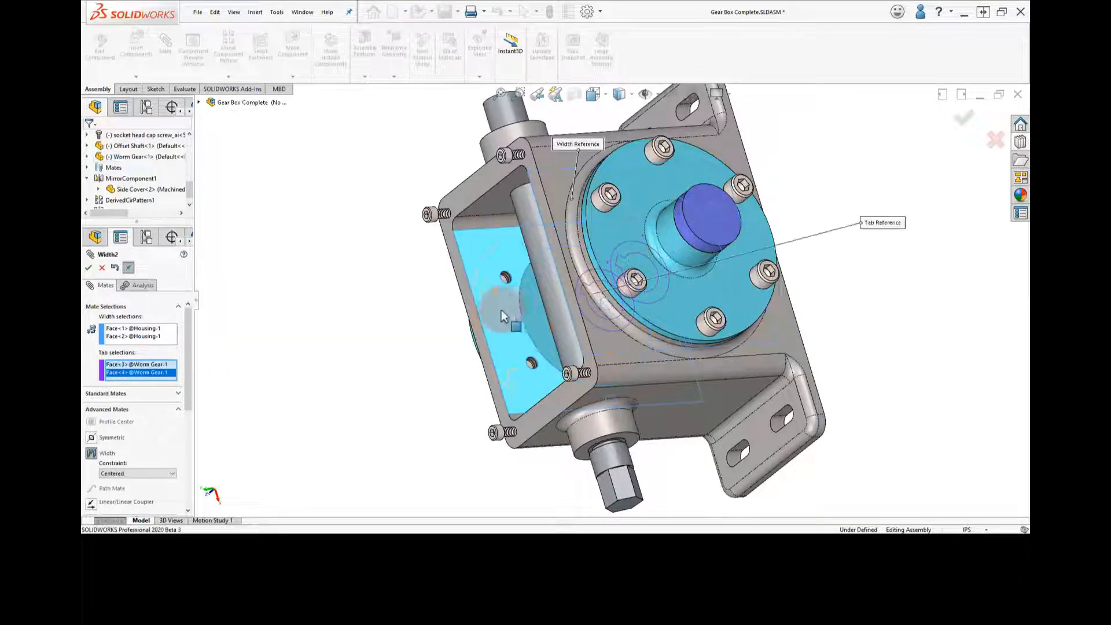
pyautogui.click(88, 268)
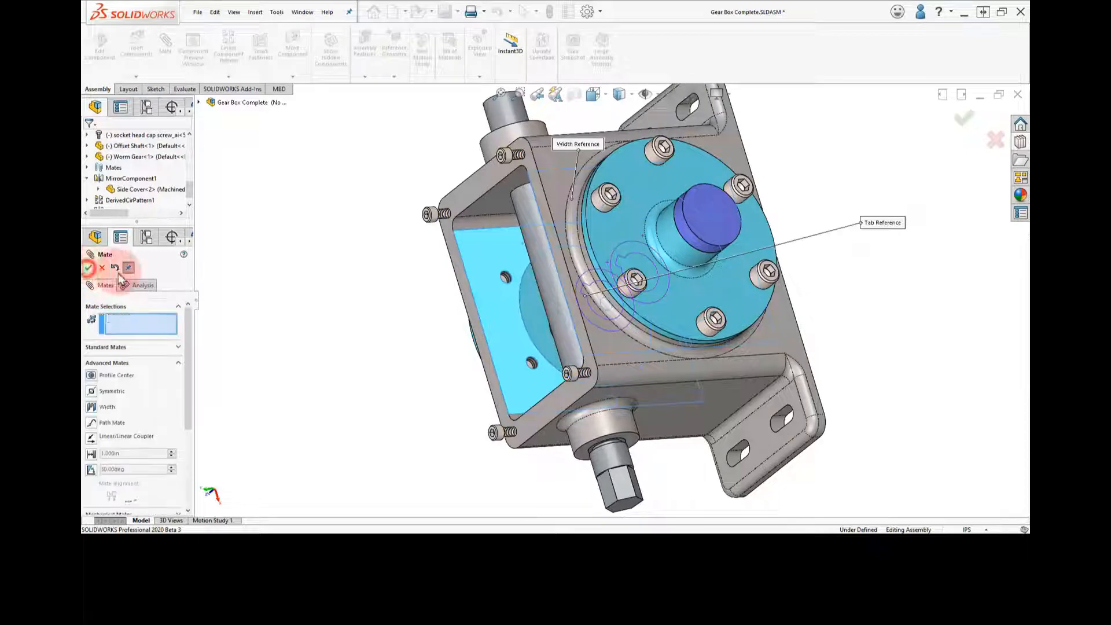
pyautogui.moveTo(401, 255); pyautogui.dragTo(393, 208, button='middle')
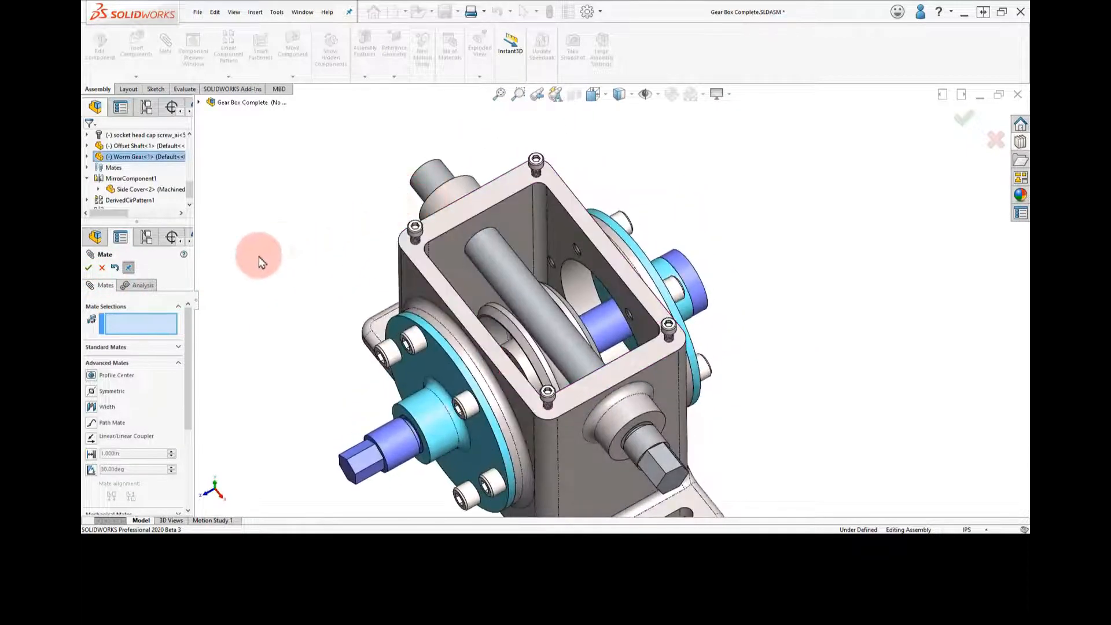
pyautogui.click(103, 267)
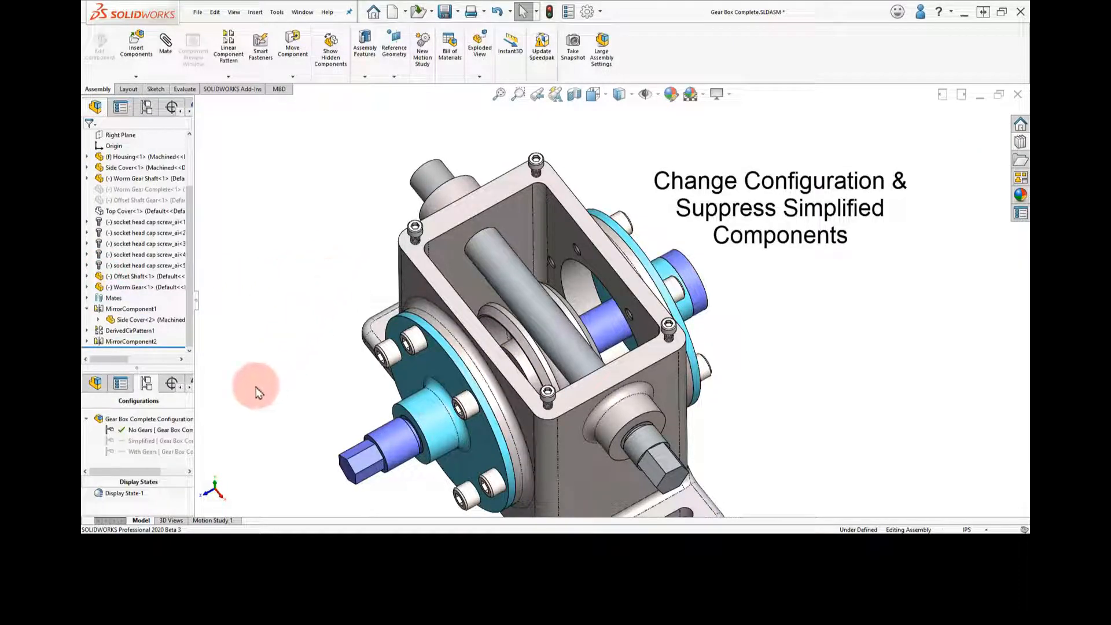
# Activate the With Gears configuration and suppress the Offset Shaft and Worm Gear parts in it
pyautogui.doubleClick(140, 453)
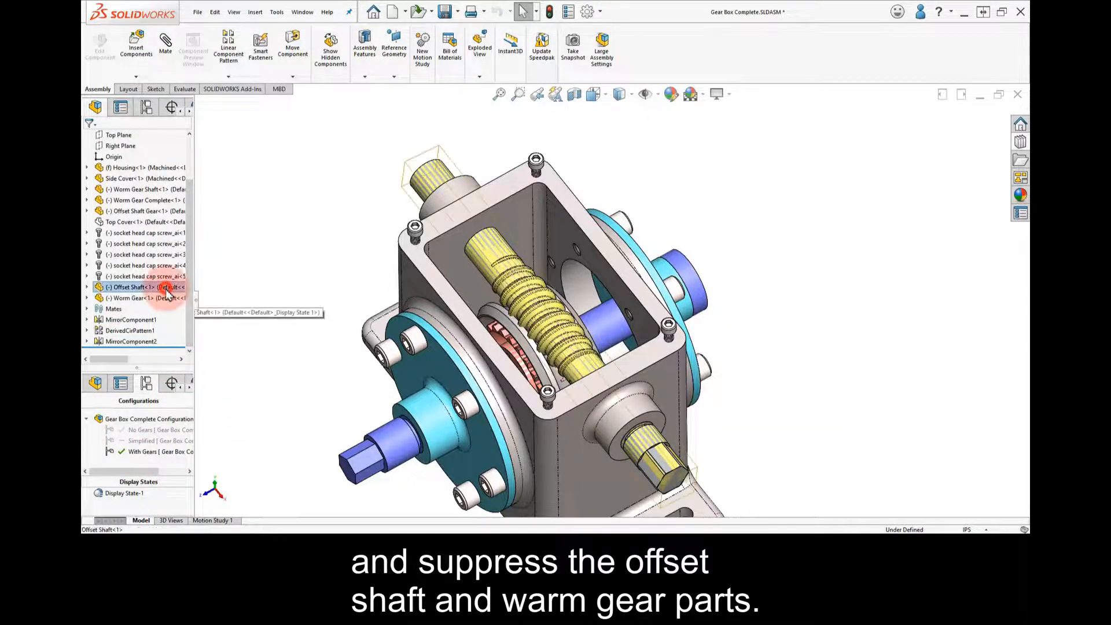
pyautogui.click(264, 261)
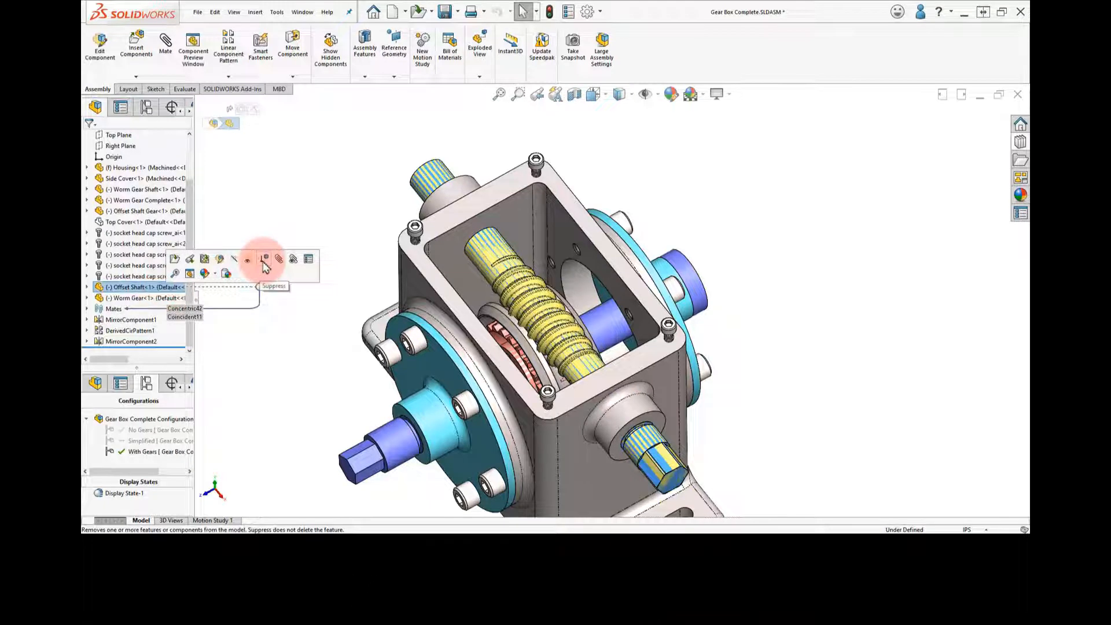
pyautogui.click(161, 304)
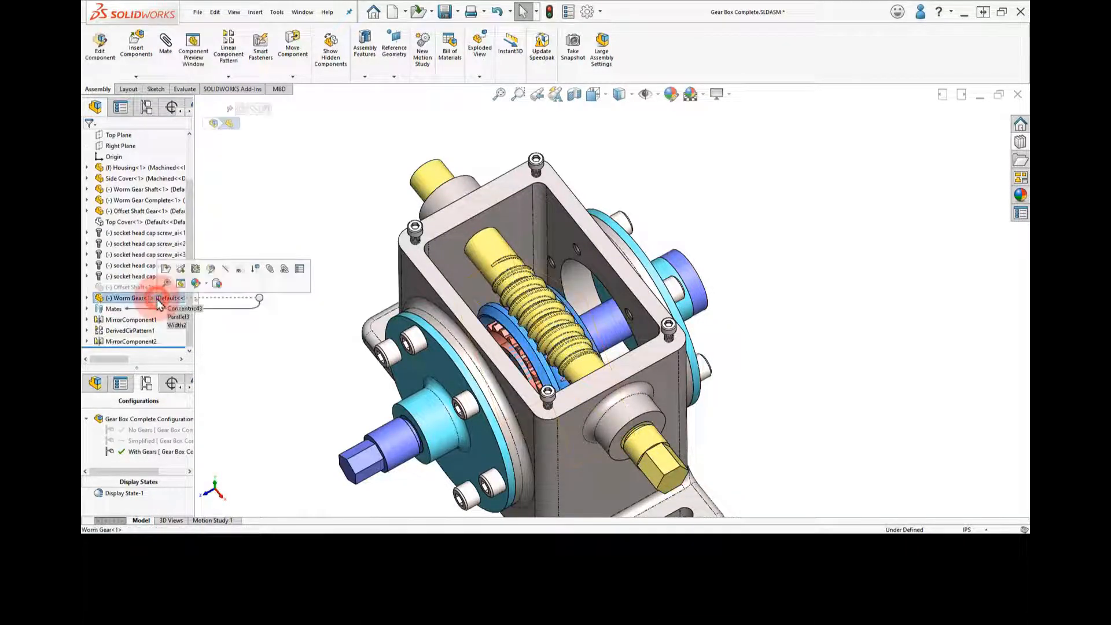
pyautogui.click(253, 270)
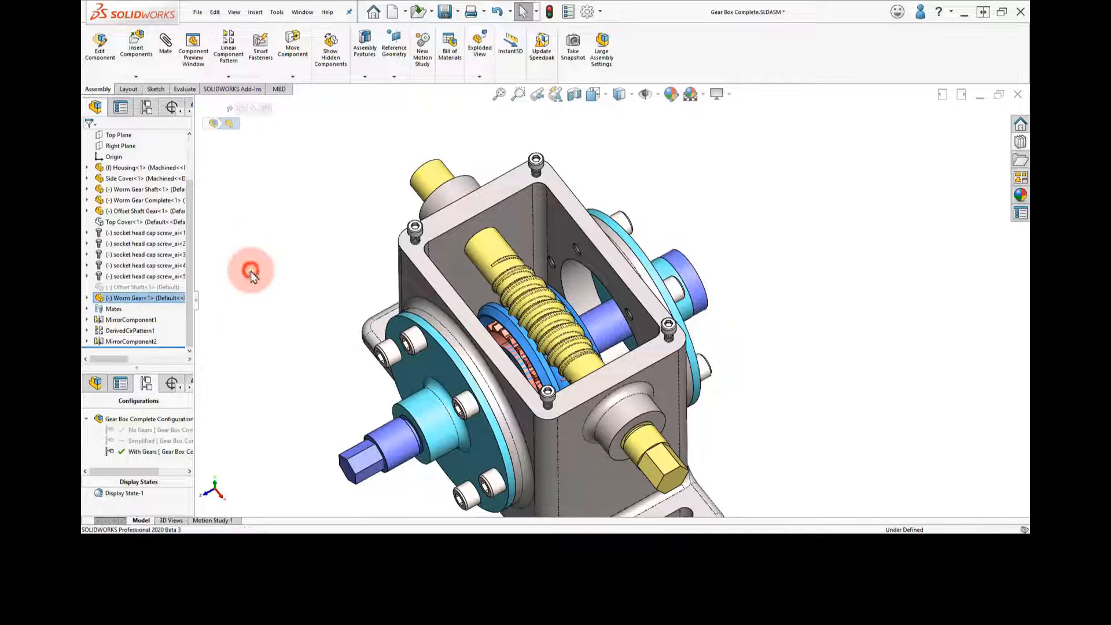
pyautogui.click(341, 294)
# Activate the Simplified configuration and suppress the Worm Gear Complete and Offset Shaft Gear components in it
pyautogui.moveTo(363, 260); pyautogui.dragTo(364, 230, button='middle')
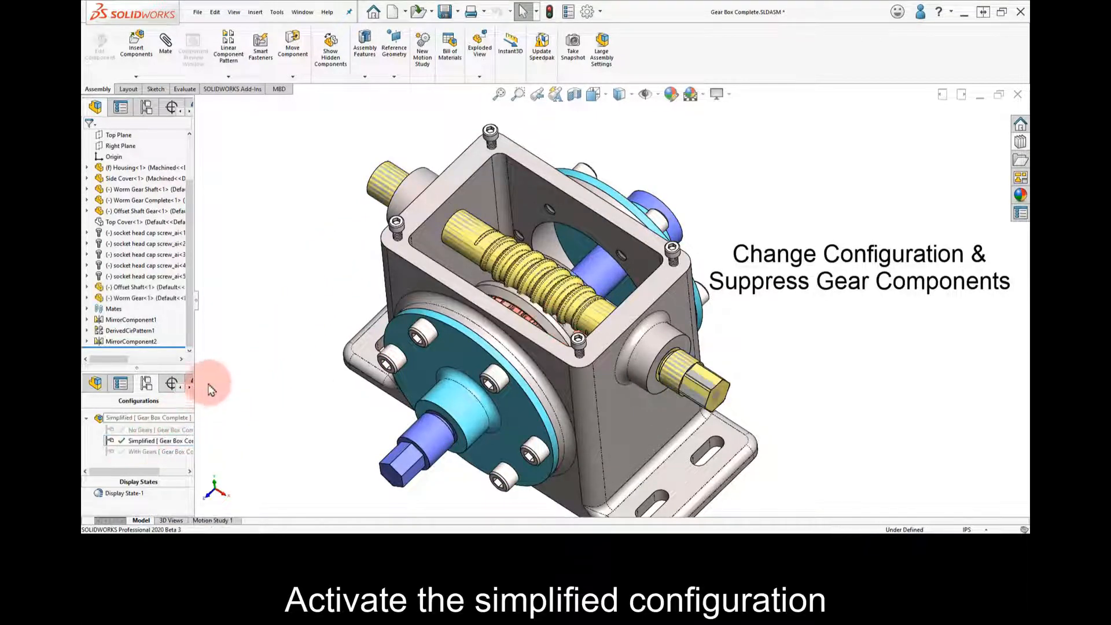
pyautogui.click(160, 197)
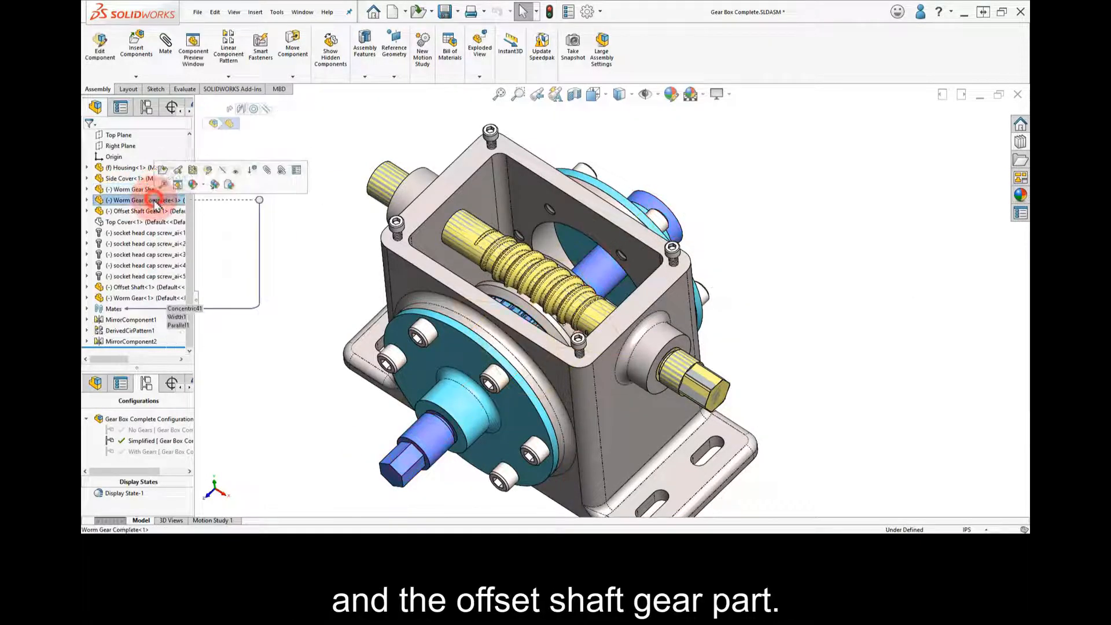
pyautogui.click(257, 173)
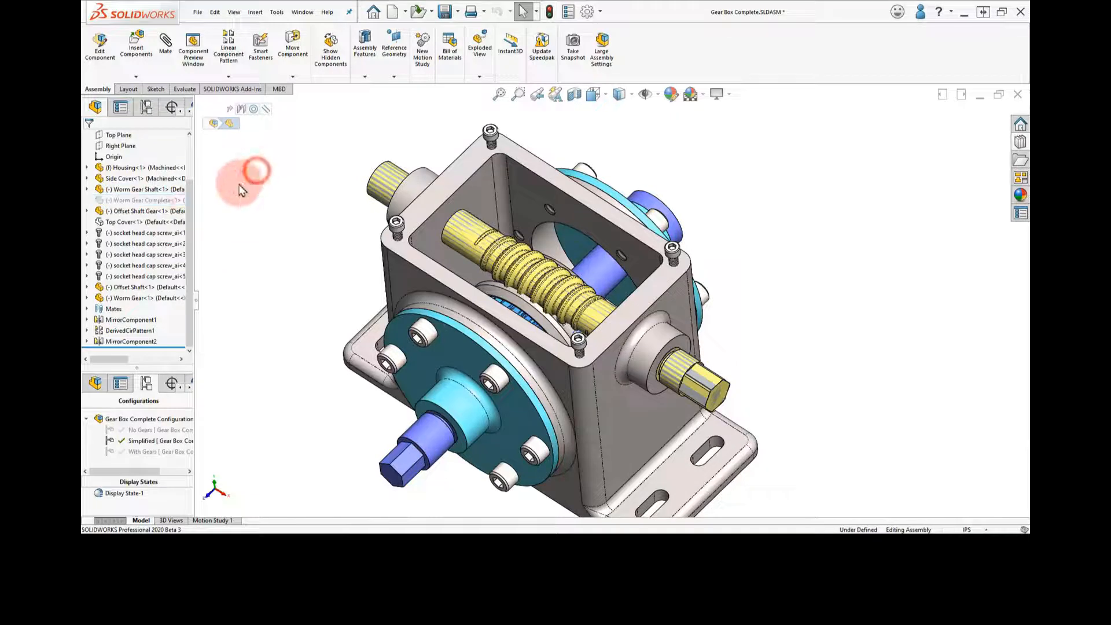
pyautogui.click(169, 214)
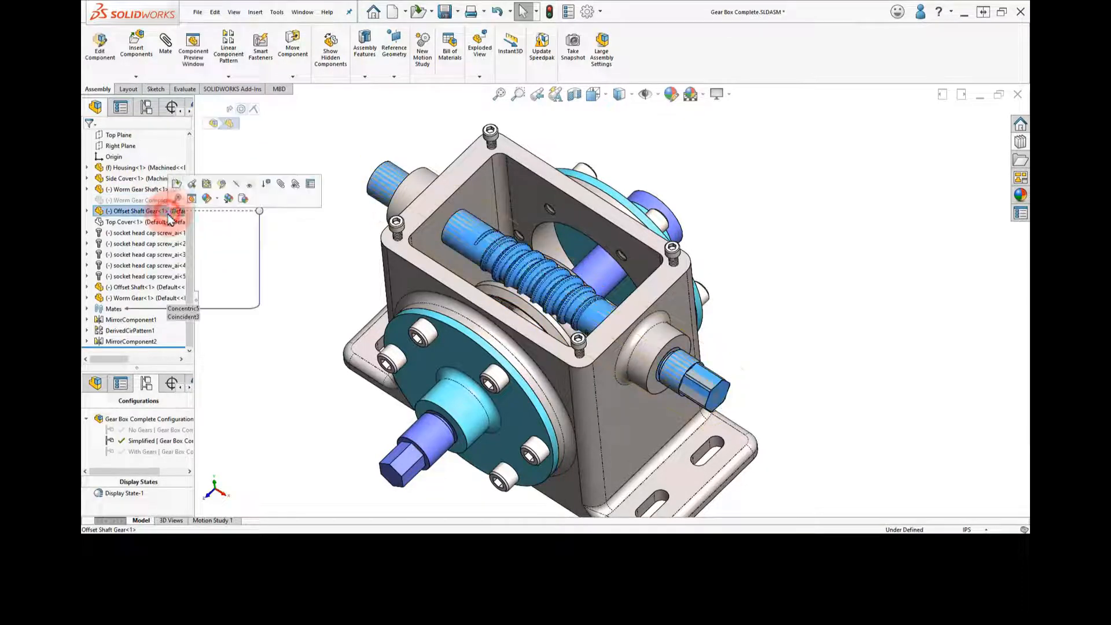
pyautogui.click(265, 185)
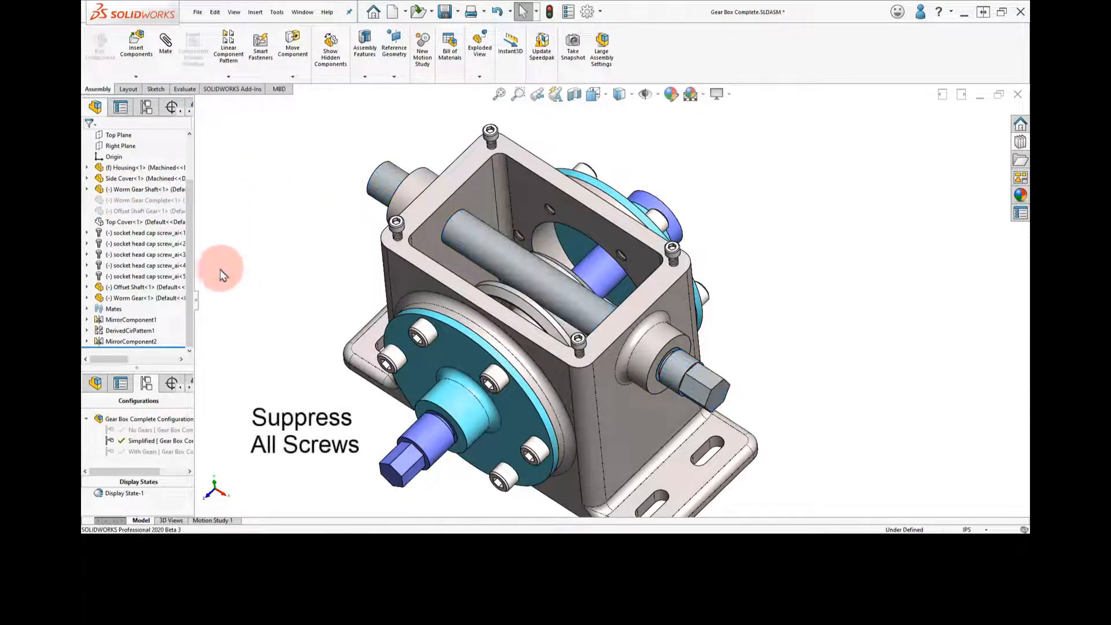
# Suppress all five socket head cap screws and the derived circular pattern of the side cover screws in the Simplified configuration
pyautogui.click(154, 233)
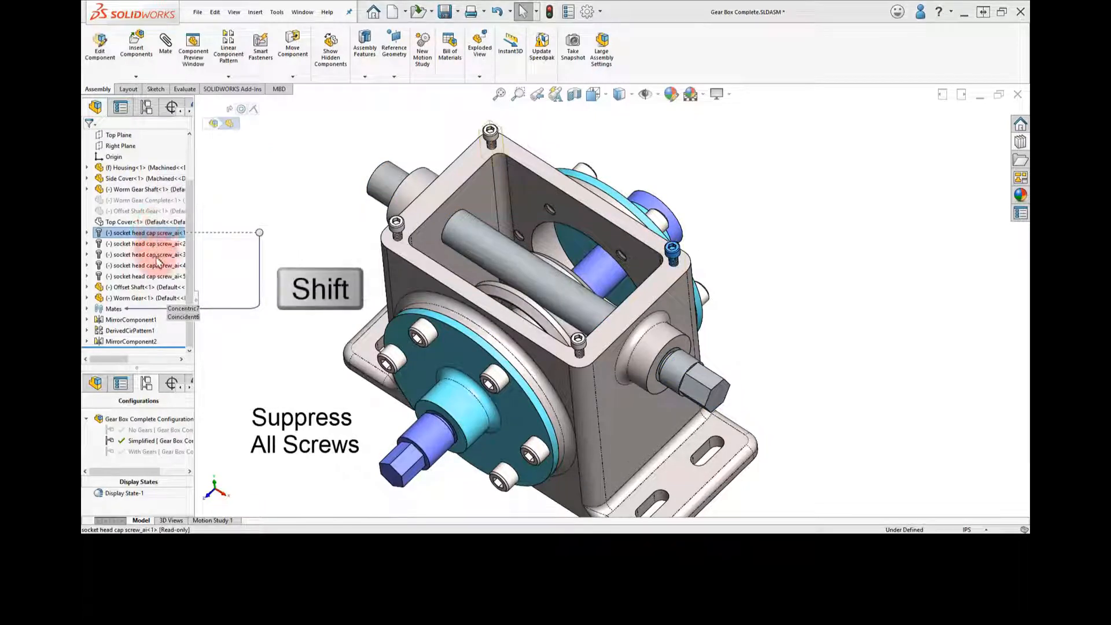
pyautogui.keyDown('shift'); pyautogui.click(155, 276); pyautogui.keyUp('shift')
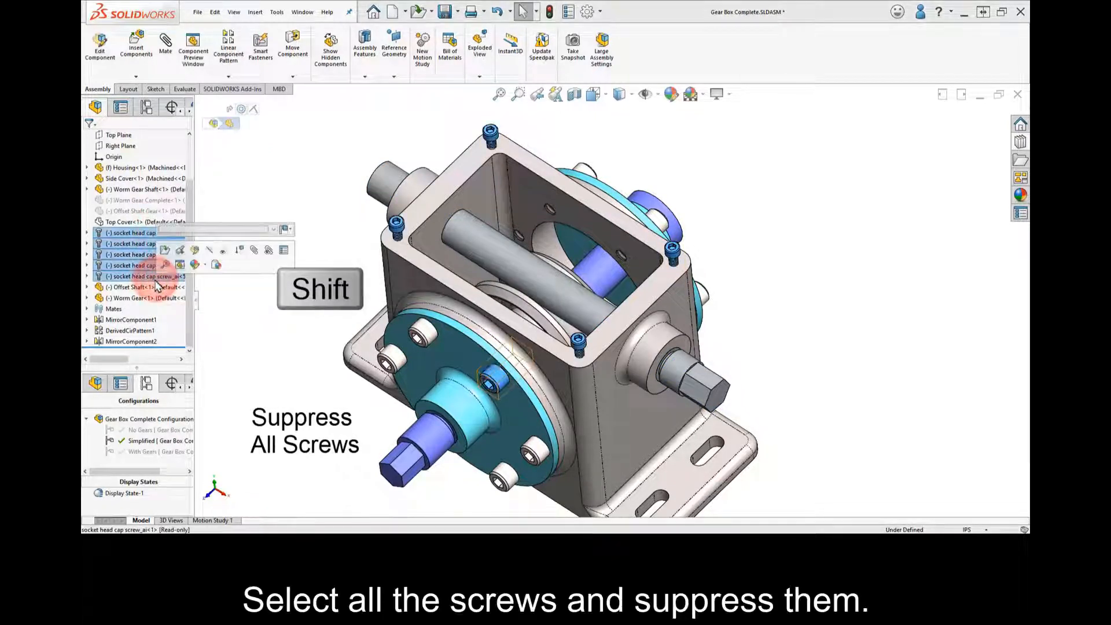
pyautogui.click(240, 252)
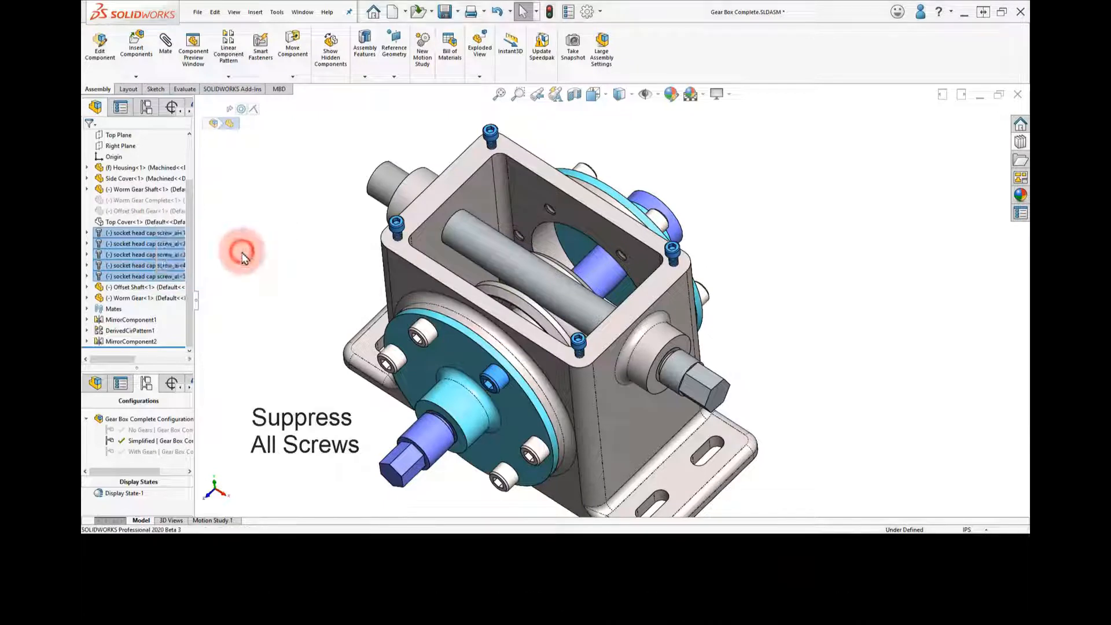
pyautogui.click(149, 333)
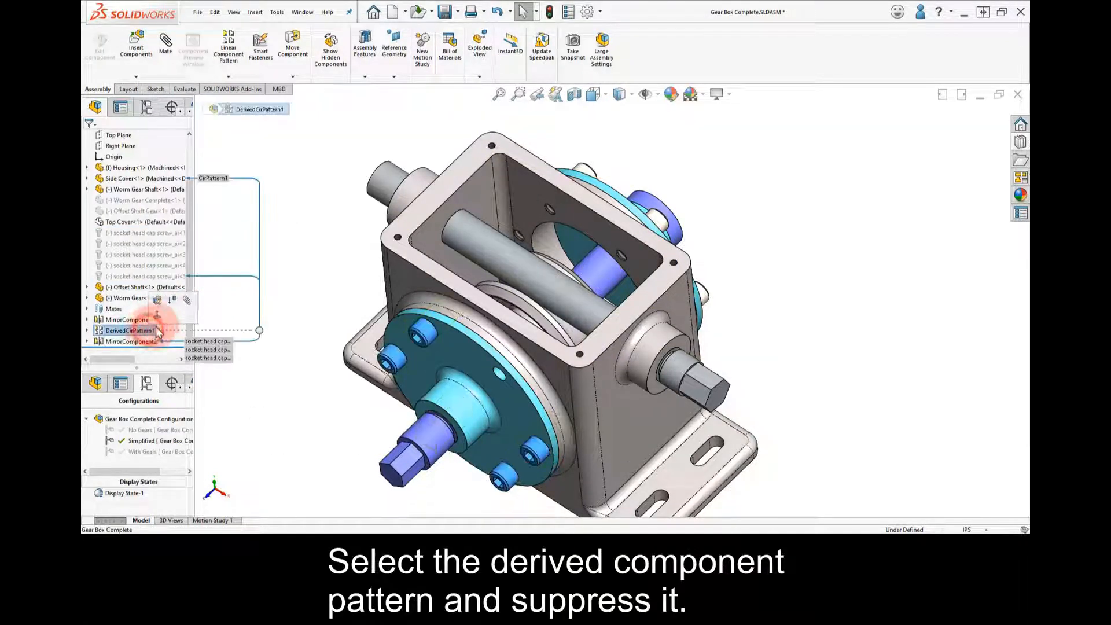
pyautogui.click(178, 302)
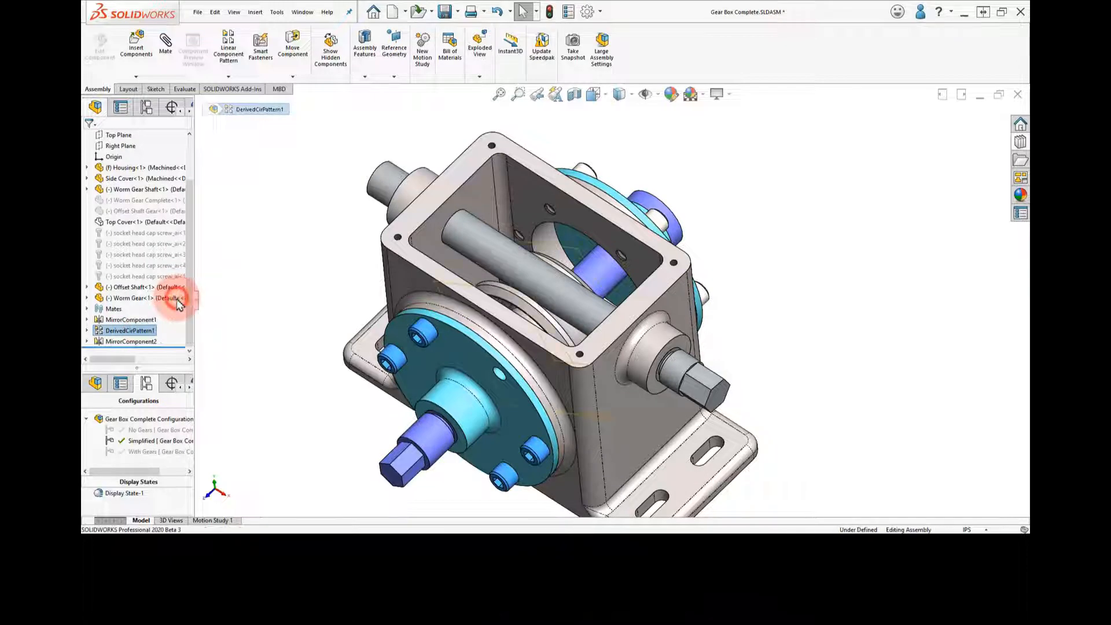
# Move the Offset Shaft out of its bore, then unsuppress its concentric and coincident mates with the Housing
pyautogui.moveTo(350, 280); pyautogui.dragTo(330, 314, button='middle')
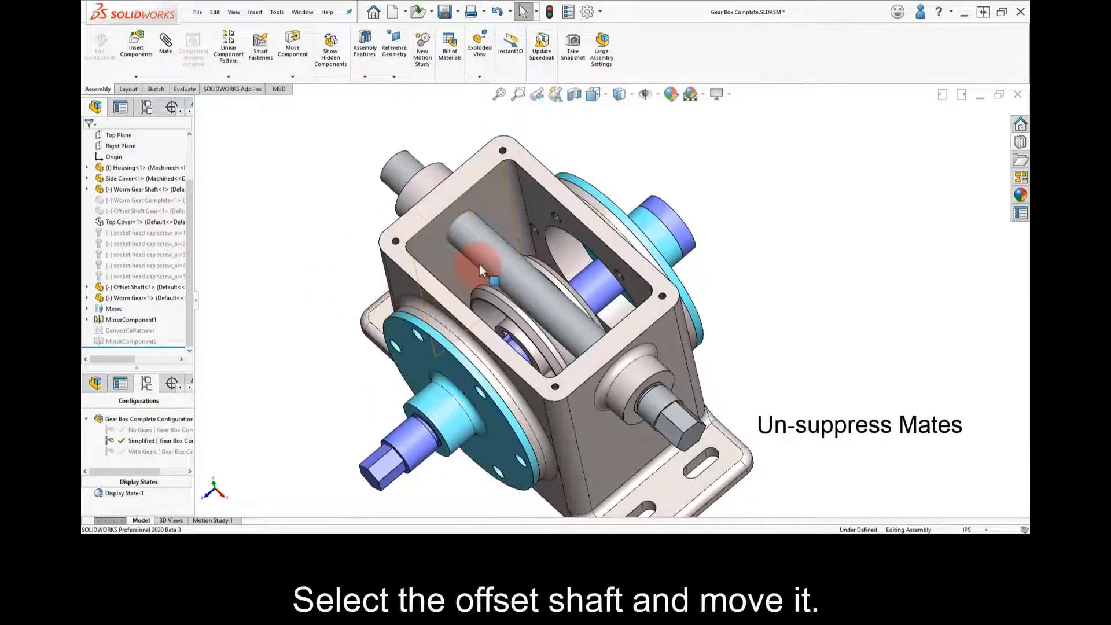
pyautogui.moveTo(481, 258); pyautogui.dragTo(485, 232)
pyautogui.click(135, 288)
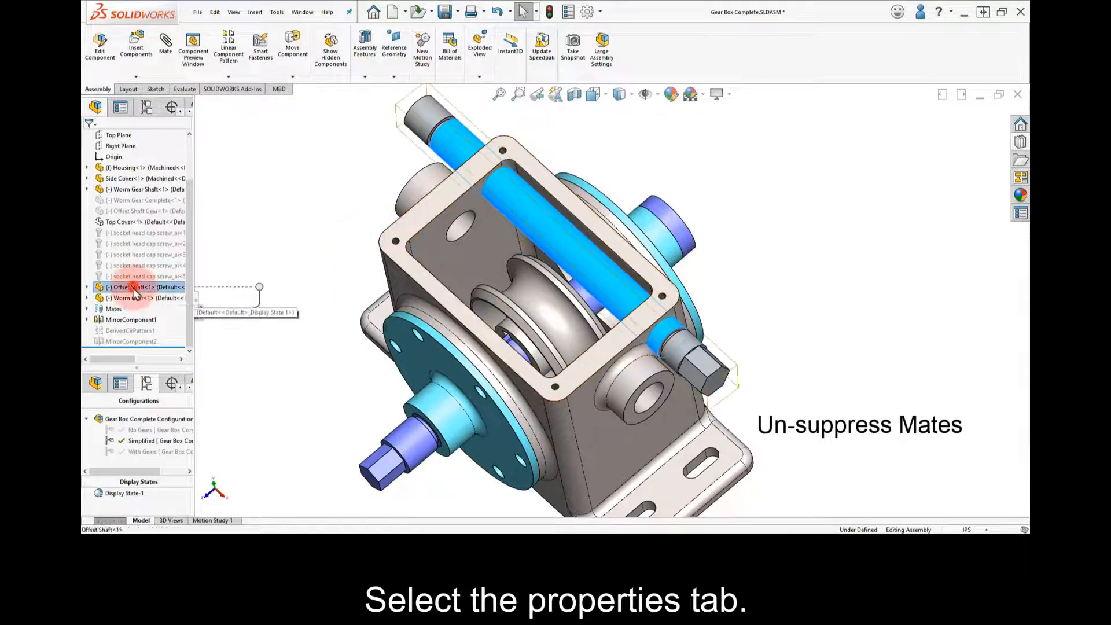
pyautogui.click(116, 105)
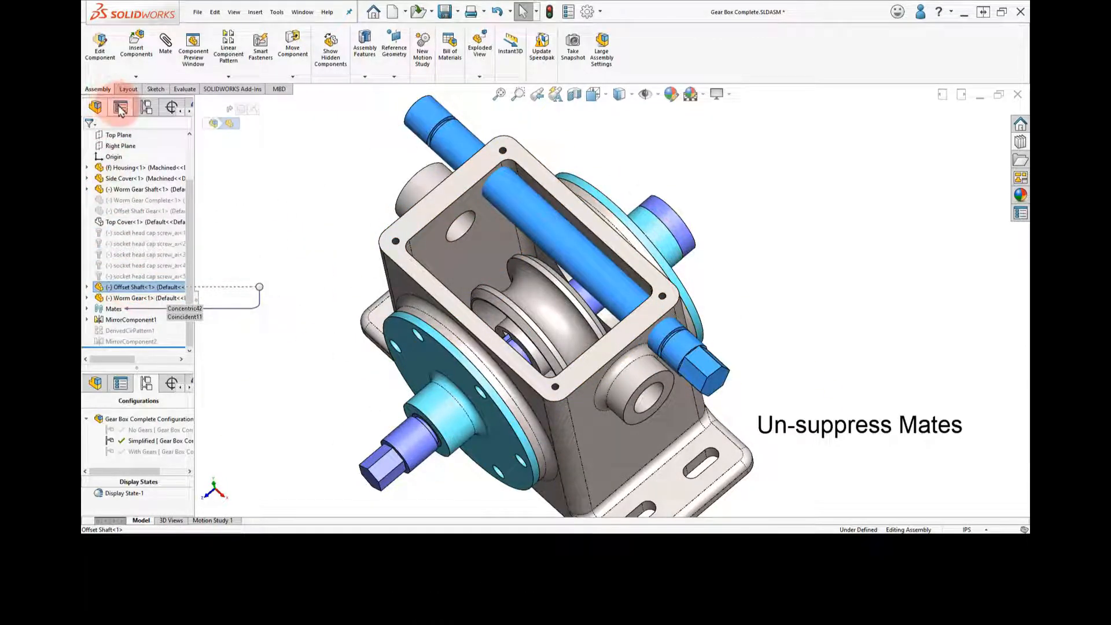
pyautogui.click(132, 134)
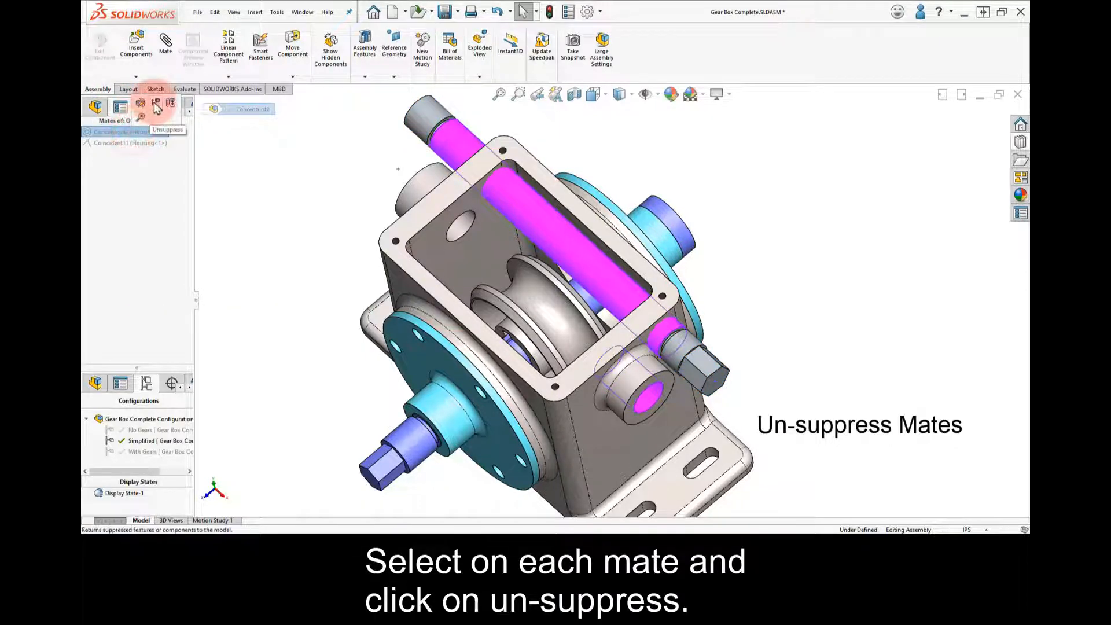
pyautogui.click(157, 108)
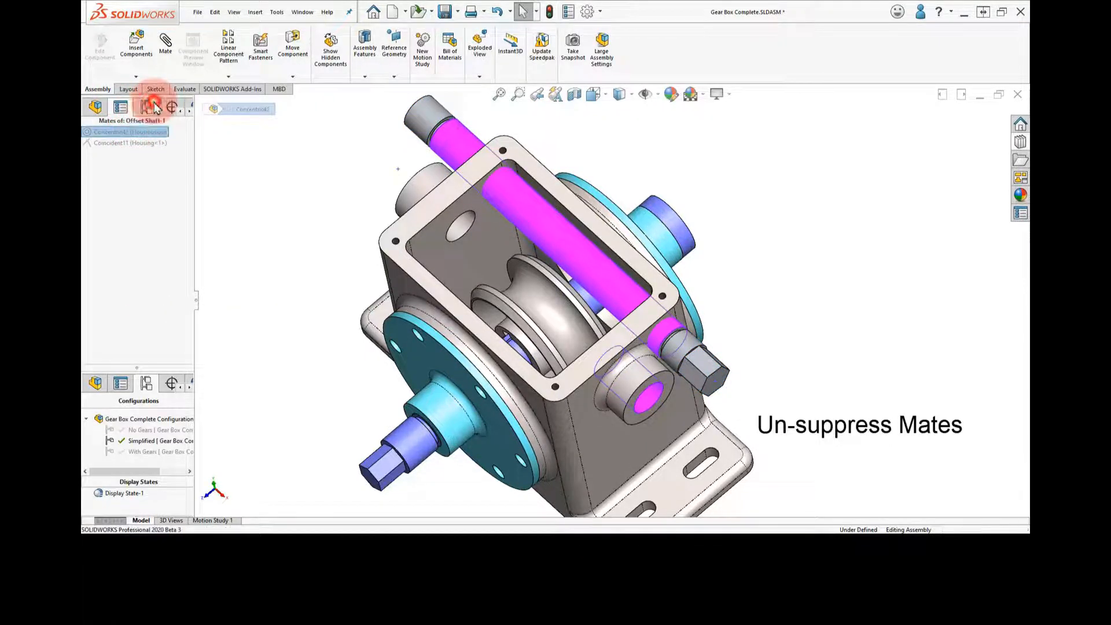
pyautogui.click(143, 143)
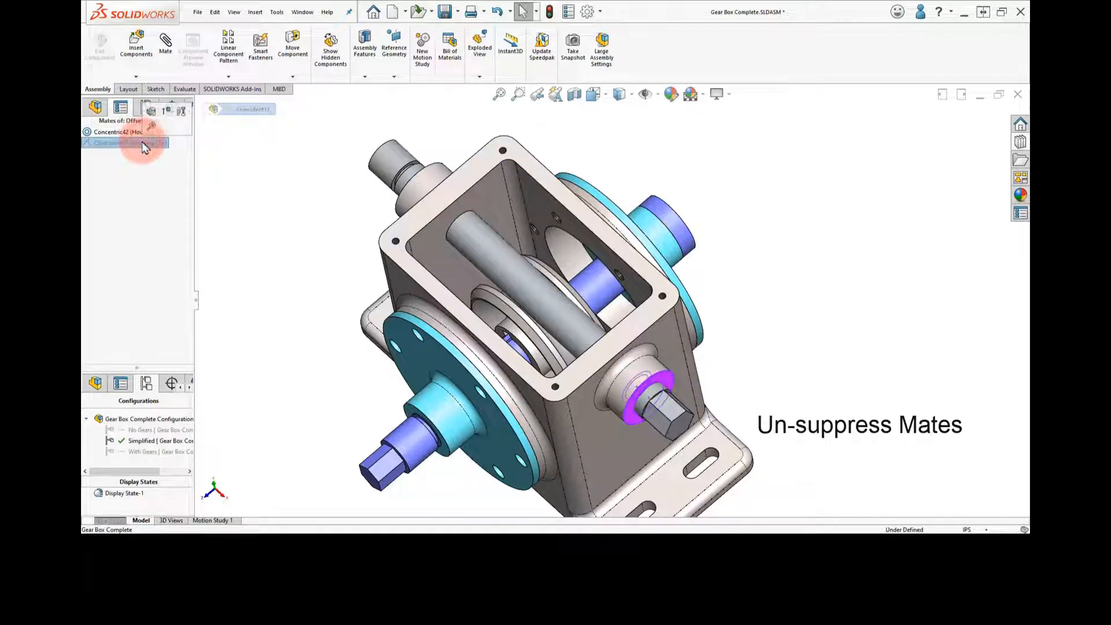
pyautogui.click(166, 116)
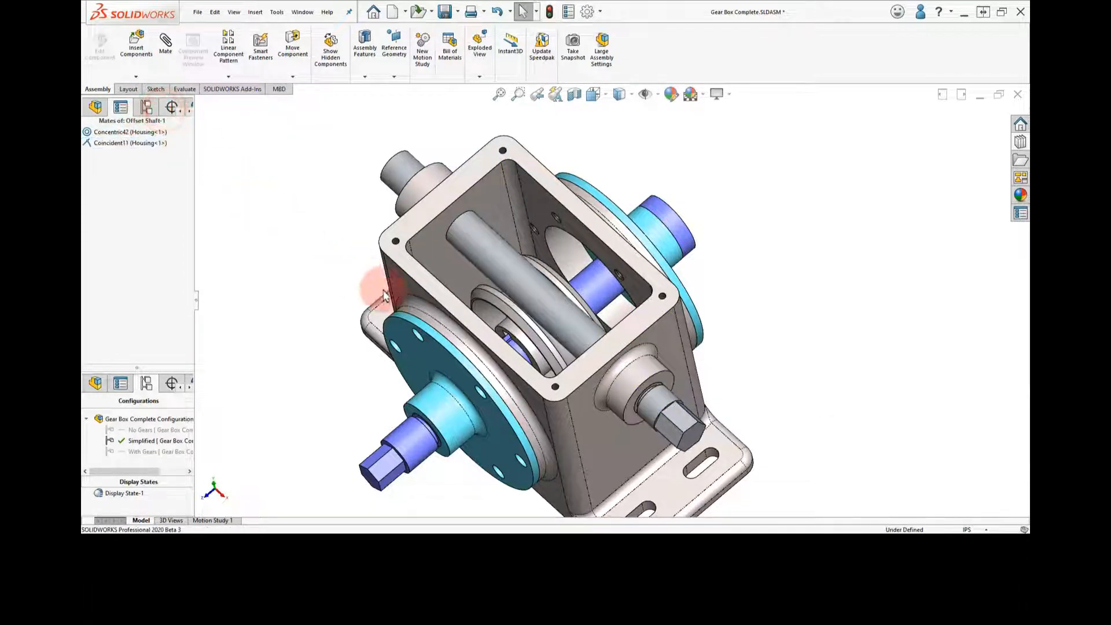
# Unsuppress the Worm Gear's concentric and parallel mates with the Worm Gear Shaft and its width mate with the Housing
pyautogui.click(517, 264)
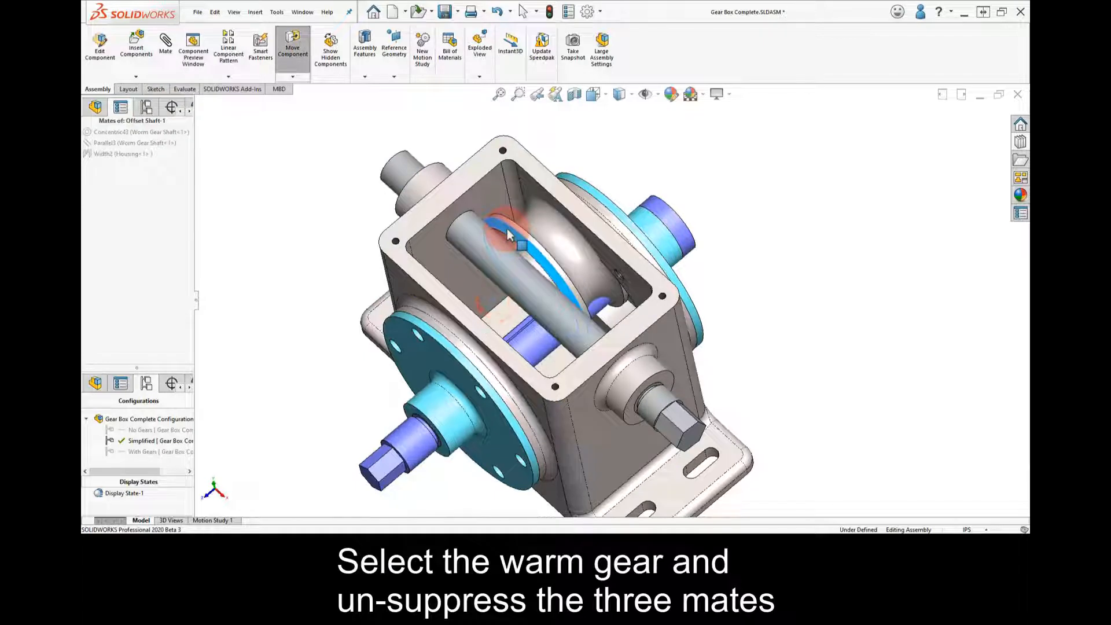
pyautogui.click(160, 137)
pyautogui.click(185, 111)
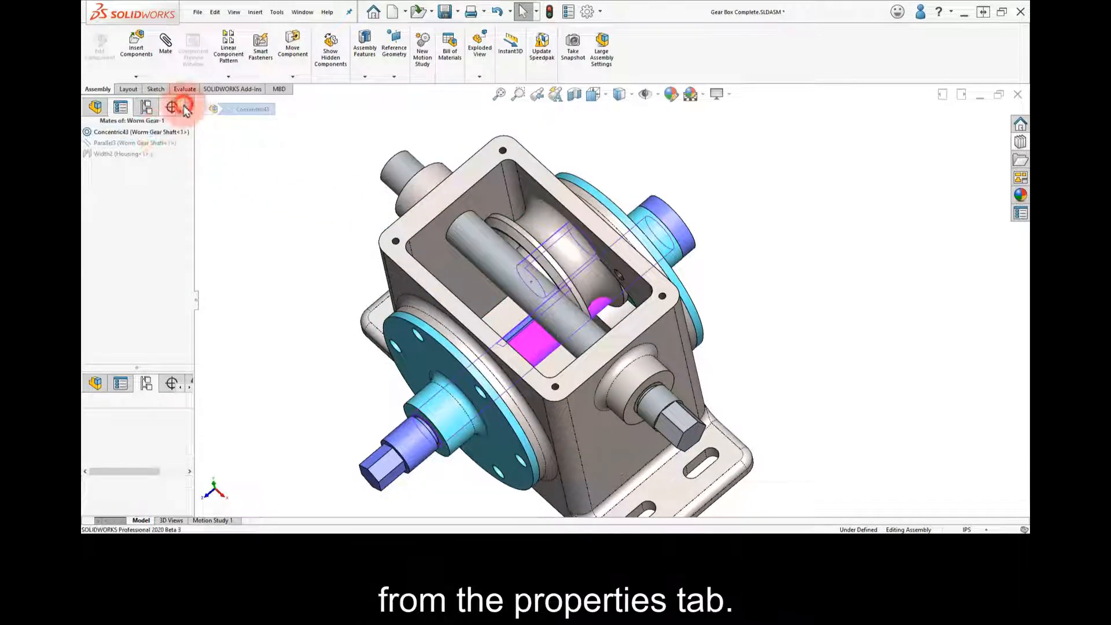
pyautogui.click(169, 144)
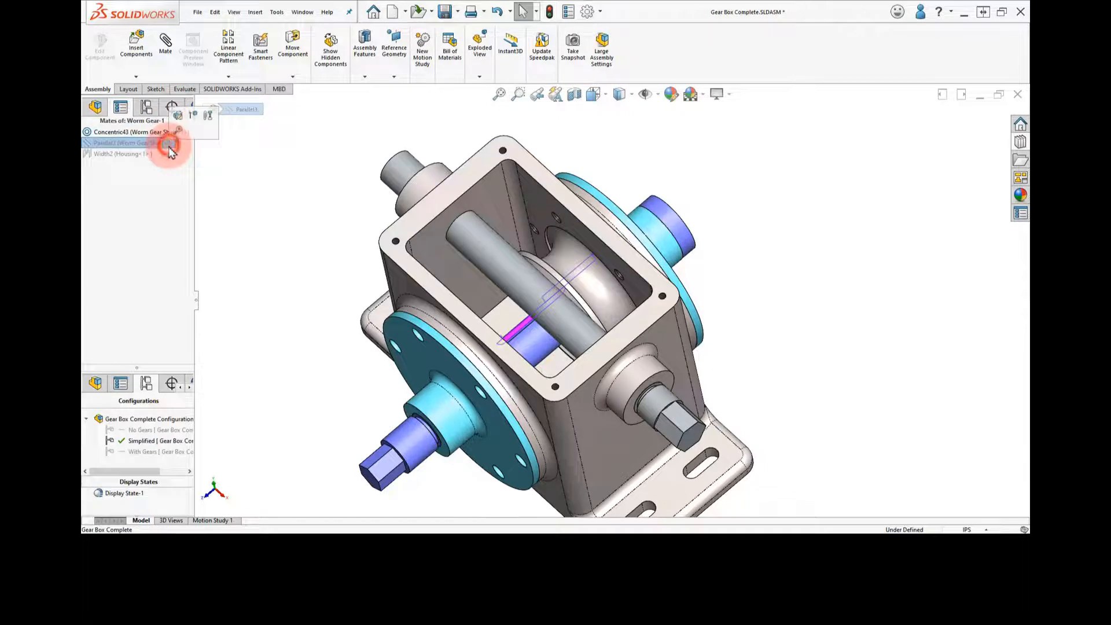
pyautogui.click(195, 118)
pyautogui.click(139, 156)
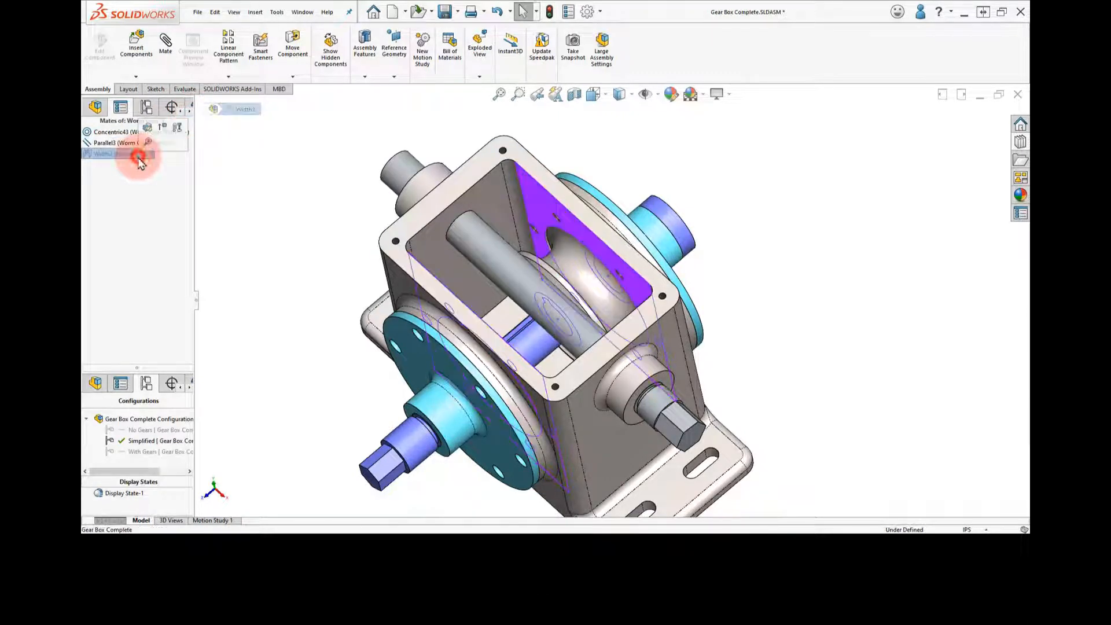
pyautogui.click(163, 128)
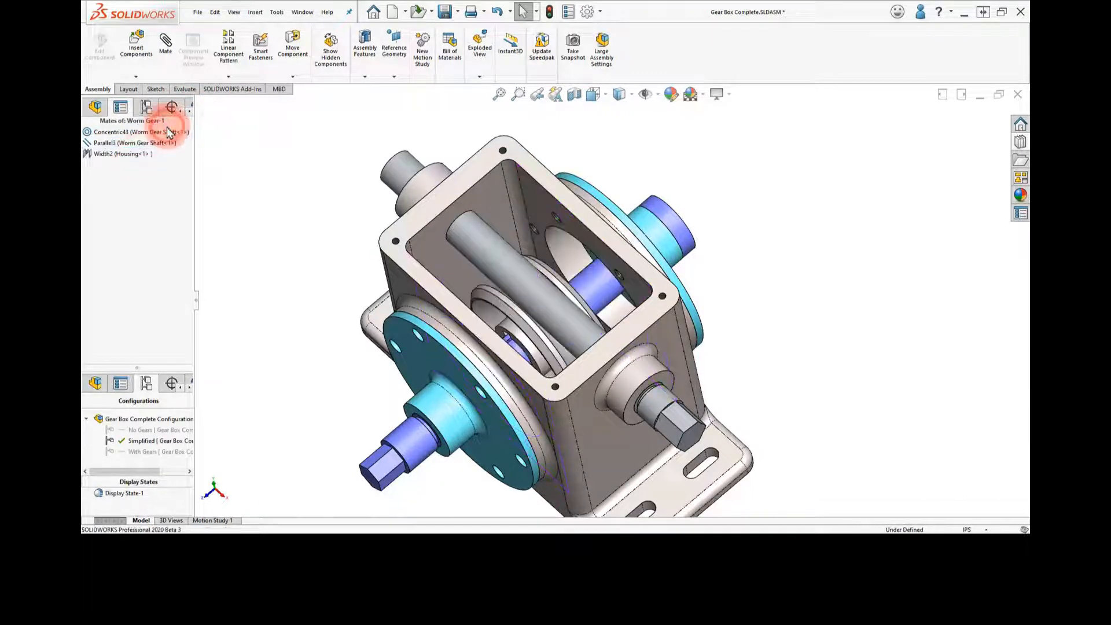
pyautogui.click(292, 202)
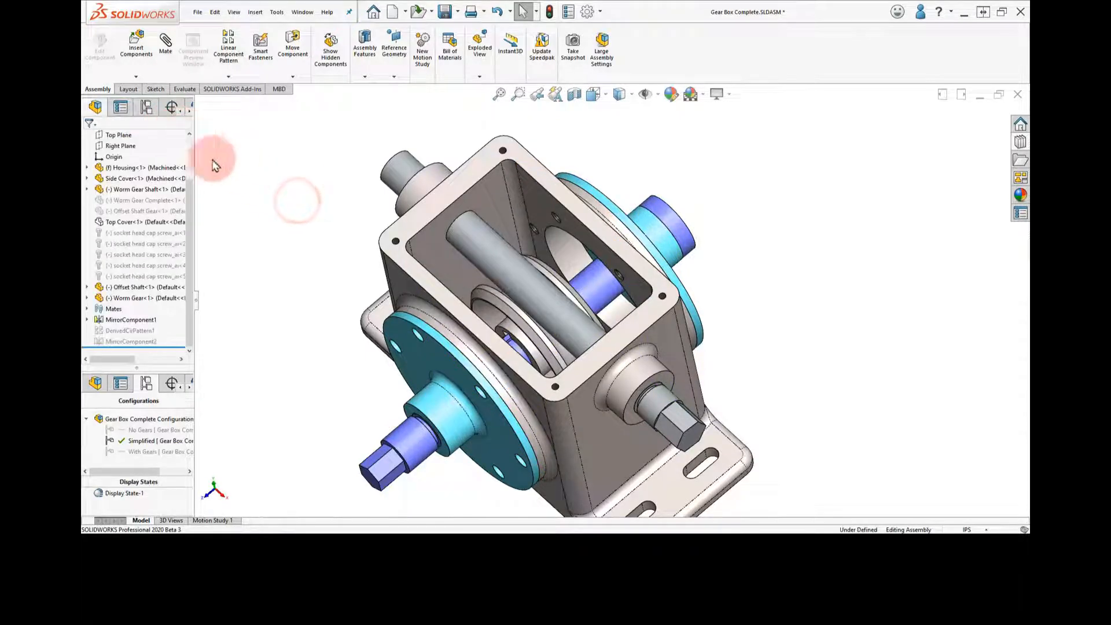
# Test the Offset Shaft's freedom of movement by moving its hexagonal end
pyautogui.moveTo(299, 229); pyautogui.dragTo(300, 190, button='middle')
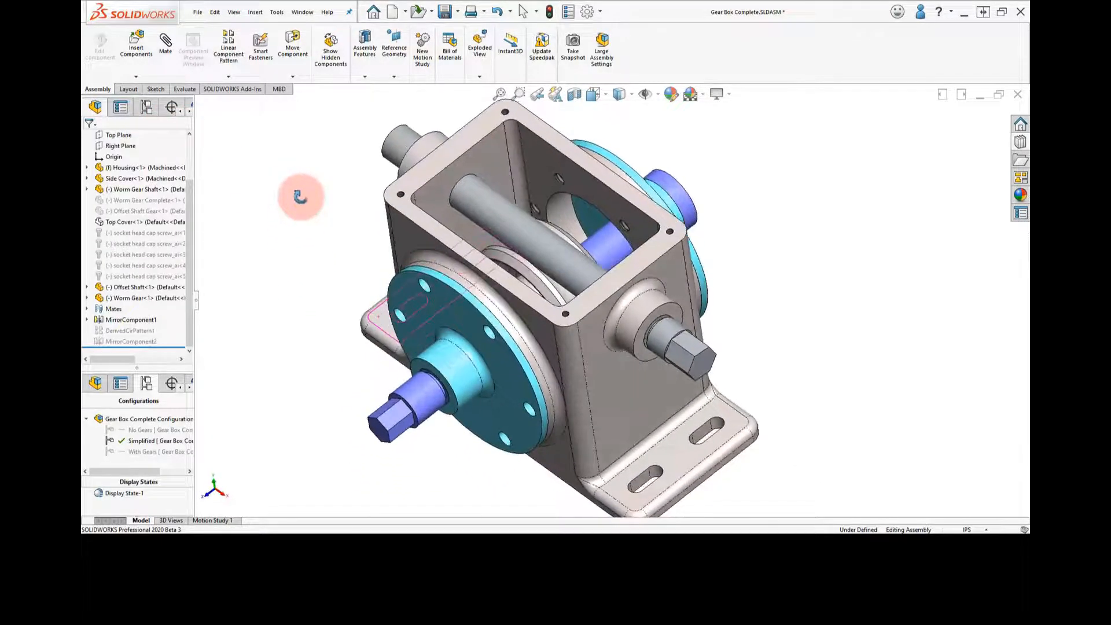
pyautogui.click(708, 353)
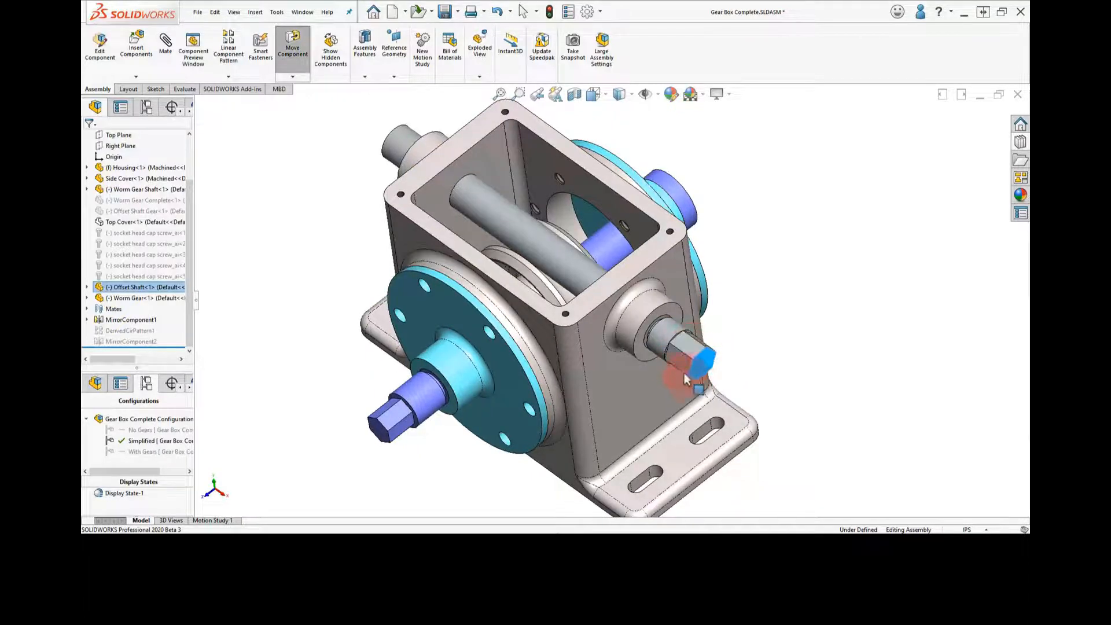
pyautogui.moveTo(708, 336); pyautogui.dragTo(733, 300)
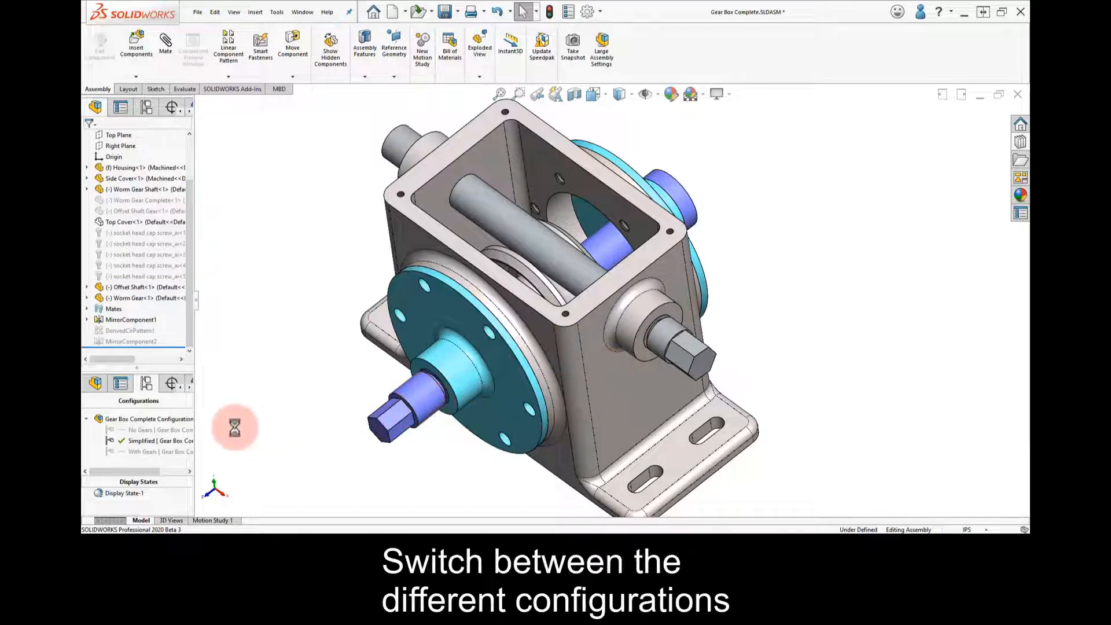
# Switch between the No Gears and Simplified configurations to compare them, finishing with With Gears active
pyautogui.click(165, 432)
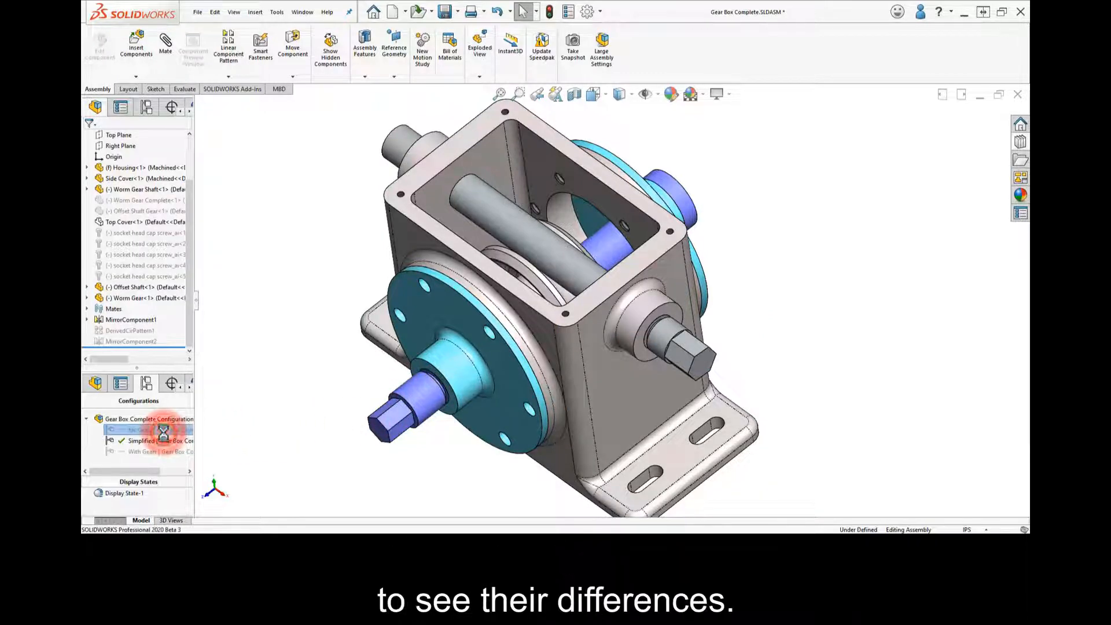
pyautogui.doubleClick(159, 441)
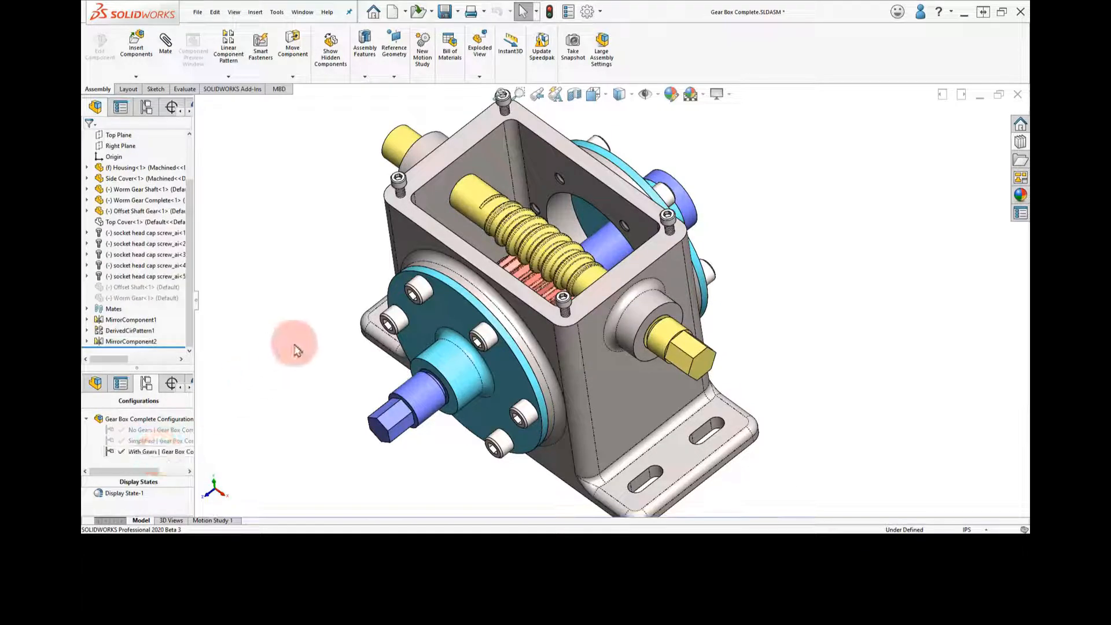
pyautogui.moveTo(293, 366); pyautogui.dragTo(318, 285, button='middle')
pyautogui.click(334, 199)
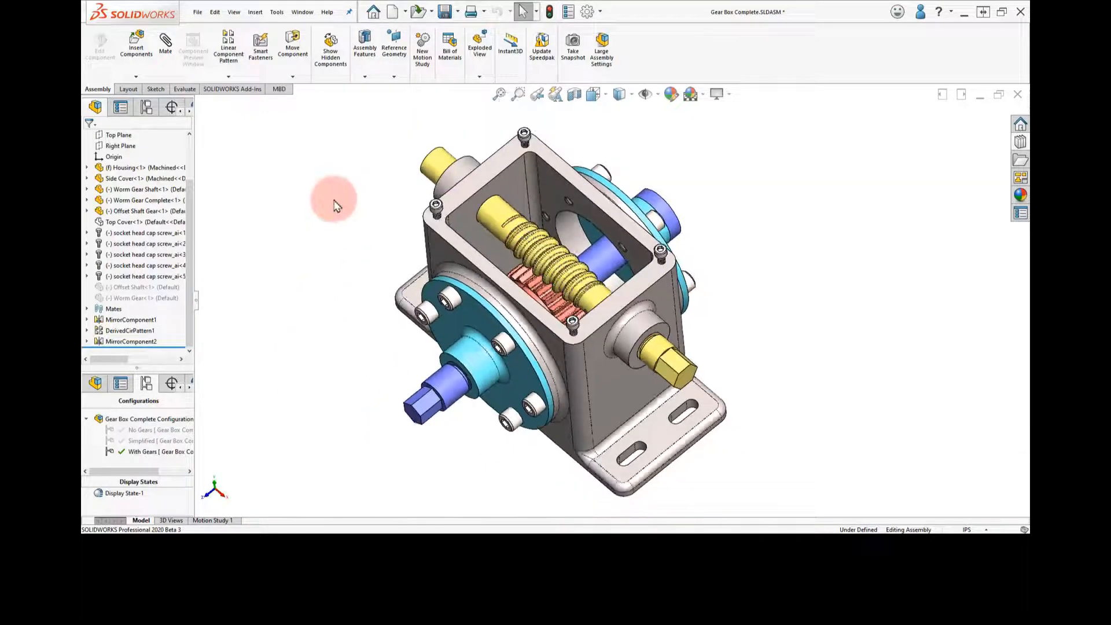
# Suppress the Offset Shaft Gear's coincident mate with the Housing in the With Gears configuration, then slide the shaft along its bore
pyautogui.moveTo(449, 160)
pyautogui.mouseDown()
pyautogui.moveTo(422, 175)
pyautogui.moveTo(449, 141)
pyautogui.mouseUp()
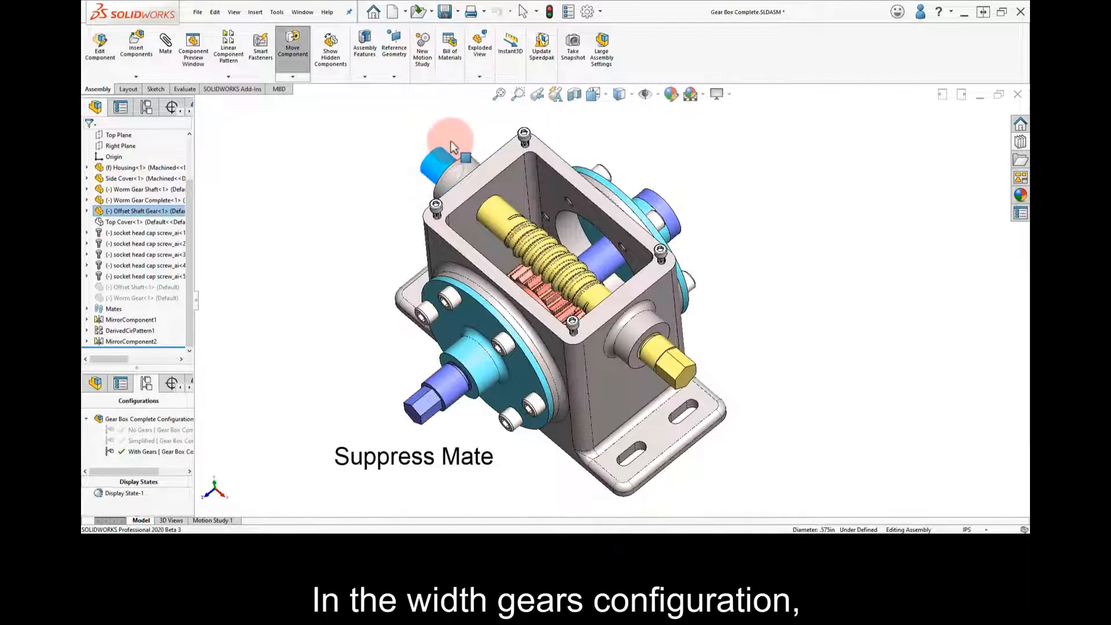
pyautogui.click(305, 185)
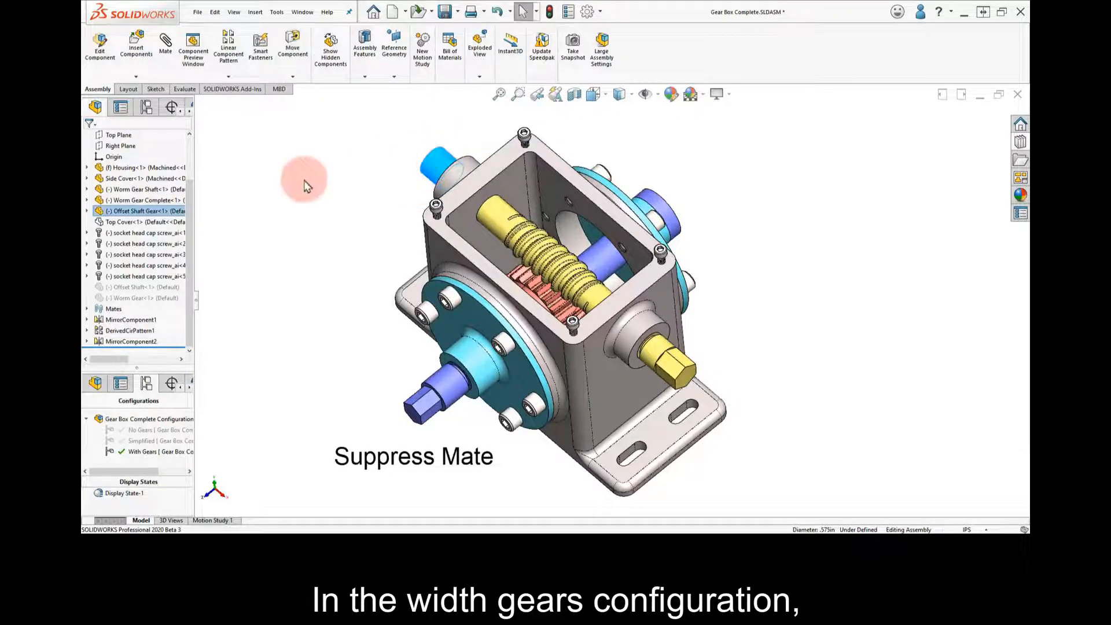
pyautogui.click(88, 213)
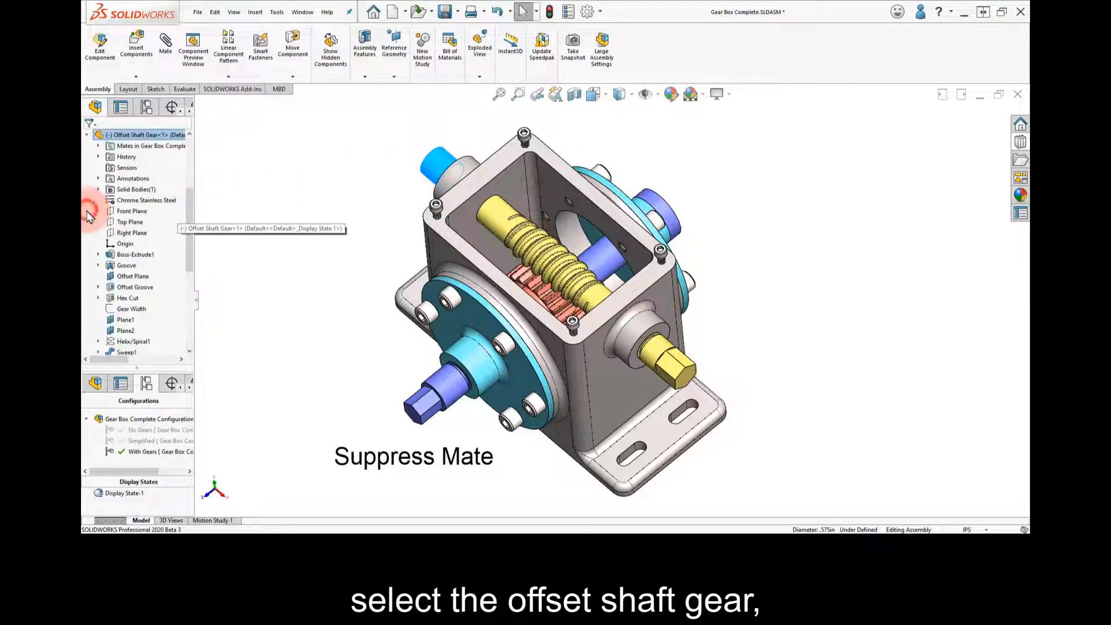
pyautogui.click(98, 146)
pyautogui.click(144, 158)
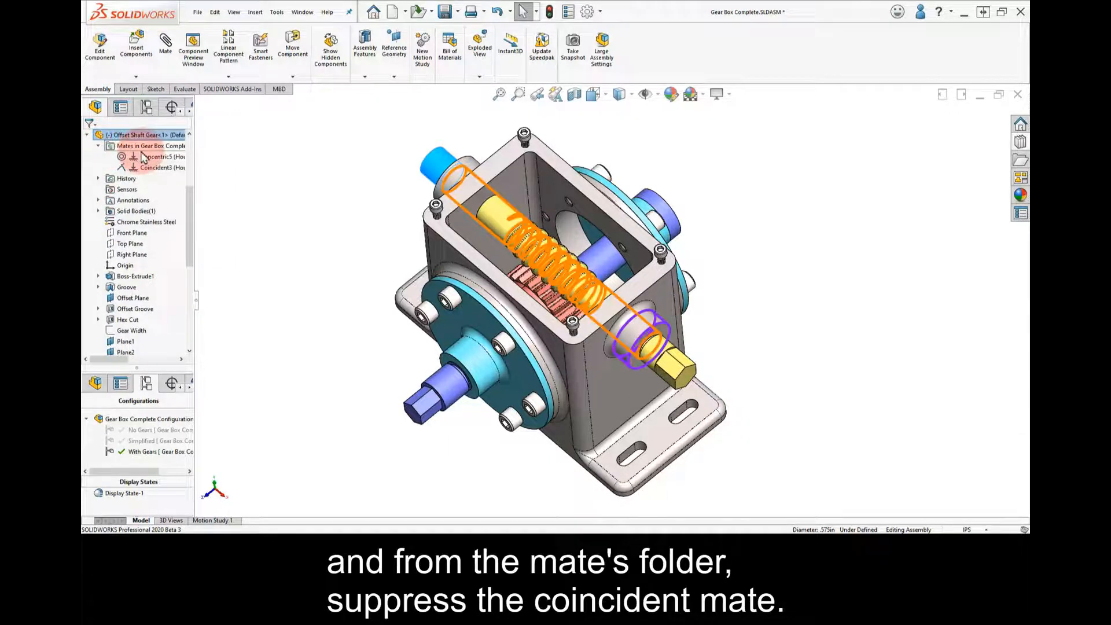
pyautogui.click(144, 162)
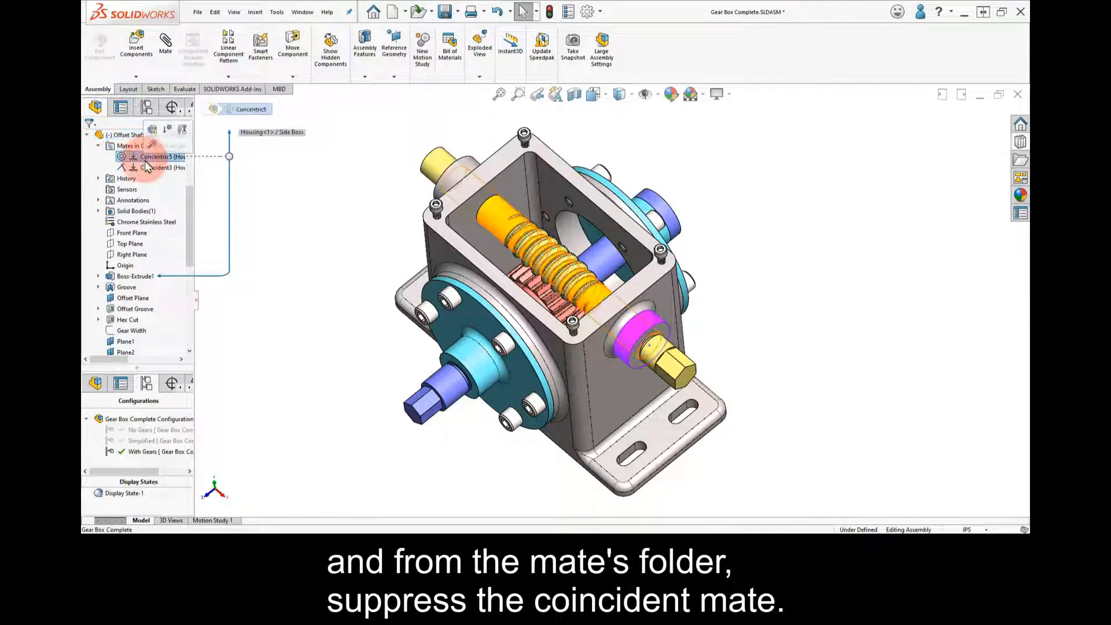
pyautogui.click(151, 167)
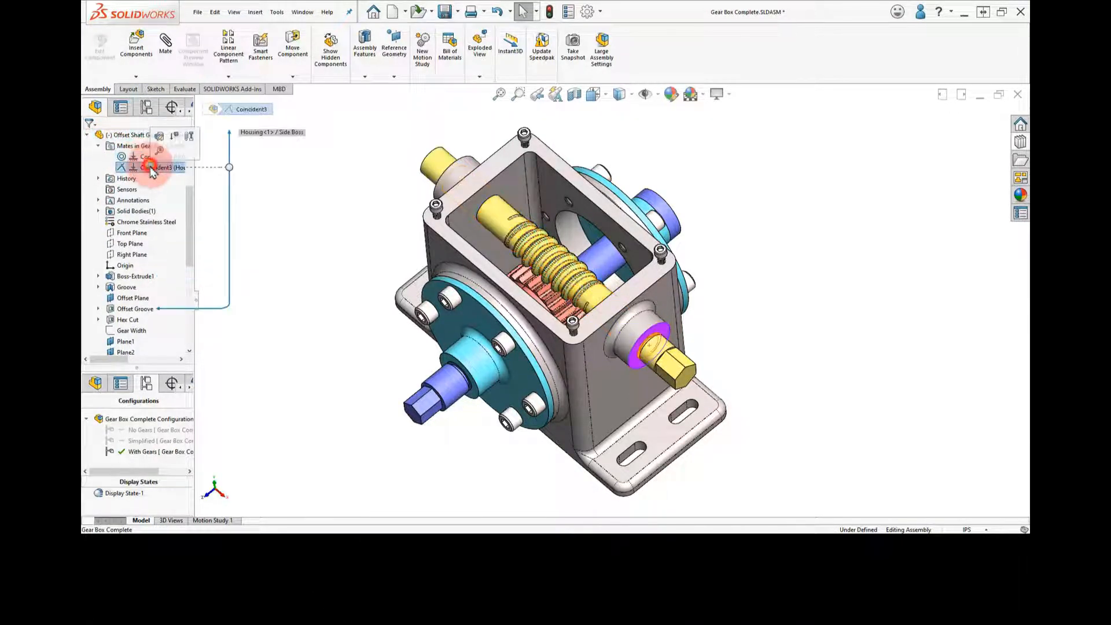
pyautogui.click(175, 144)
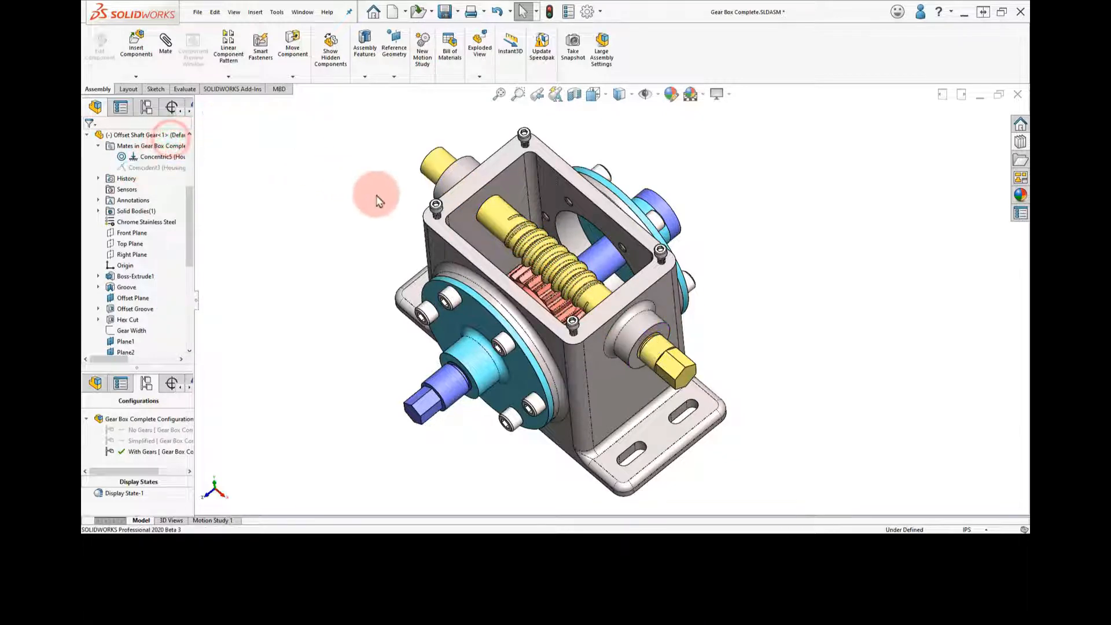
pyautogui.moveTo(512, 220)
pyautogui.mouseDown()
pyautogui.moveTo(594, 293)
pyautogui.moveTo(406, 157)
pyautogui.moveTo(533, 240)
pyautogui.moveTo(519, 230)
pyautogui.mouseUp()
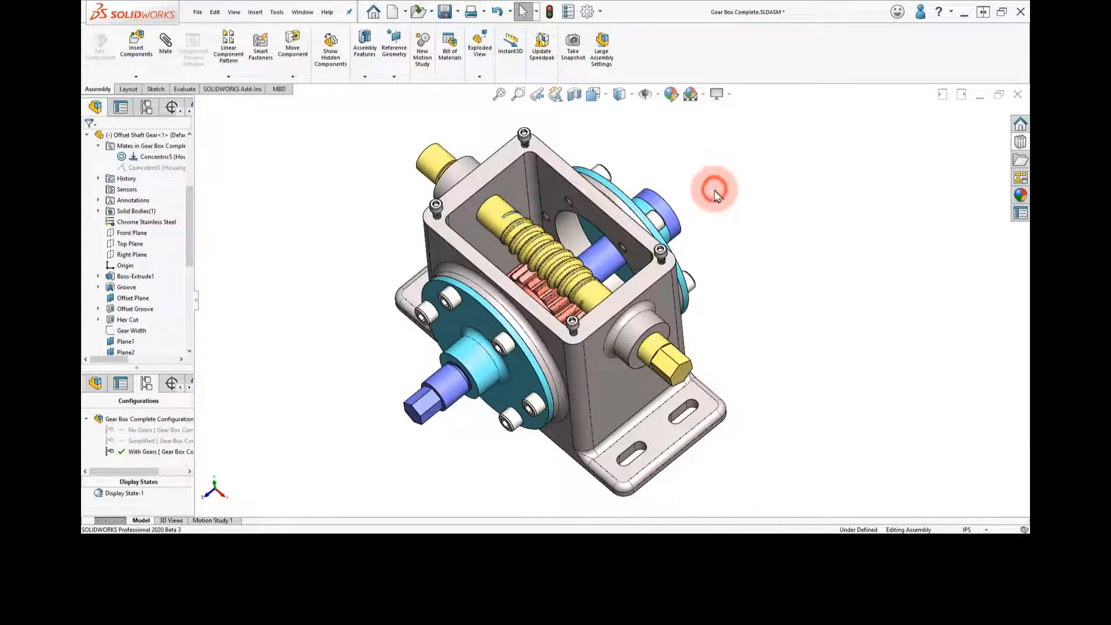
# Isolate the Housing and the Offset Shaft Gear from the other components
pyautogui.click(667, 299)
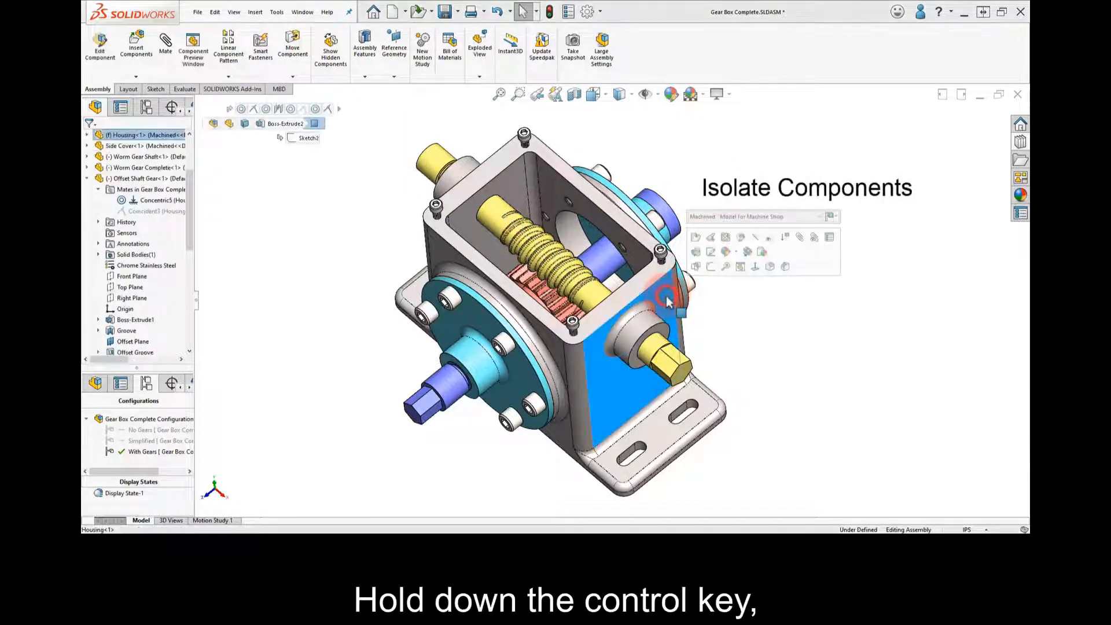
pyautogui.keyDown('ctrl'); pyautogui.click(660, 349); pyautogui.keyUp('ctrl')
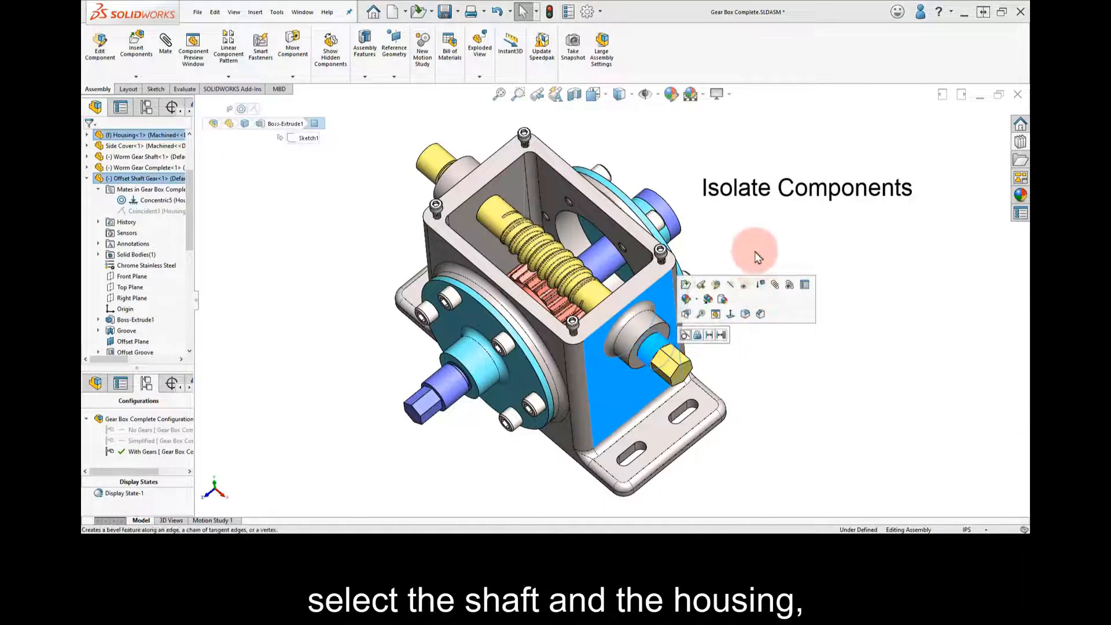
pyautogui.rightClick(739, 218)
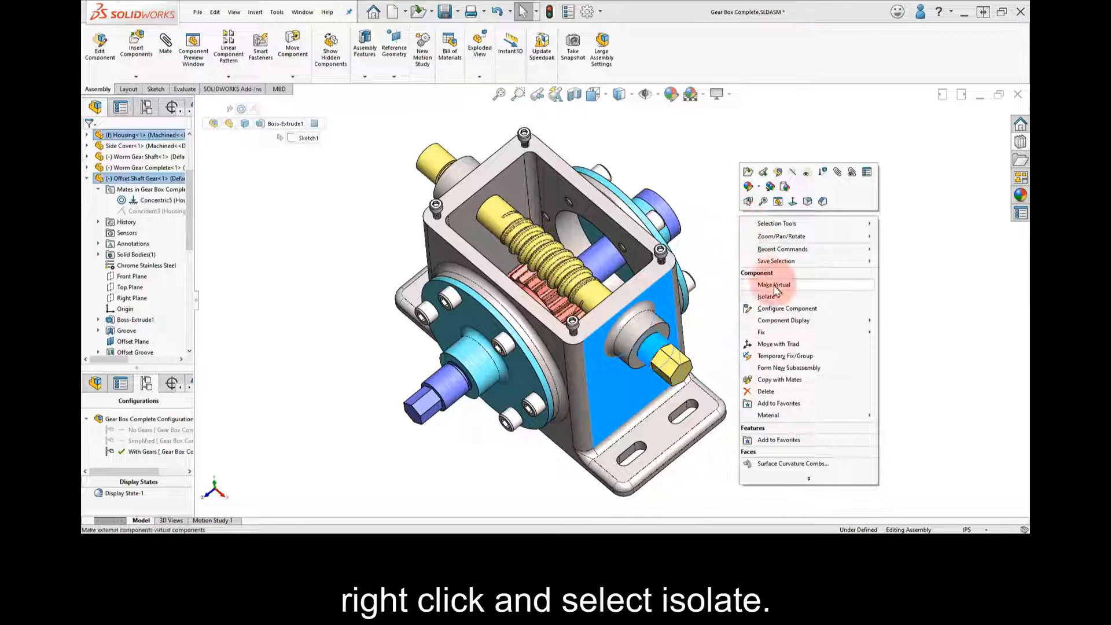
pyautogui.click(779, 296)
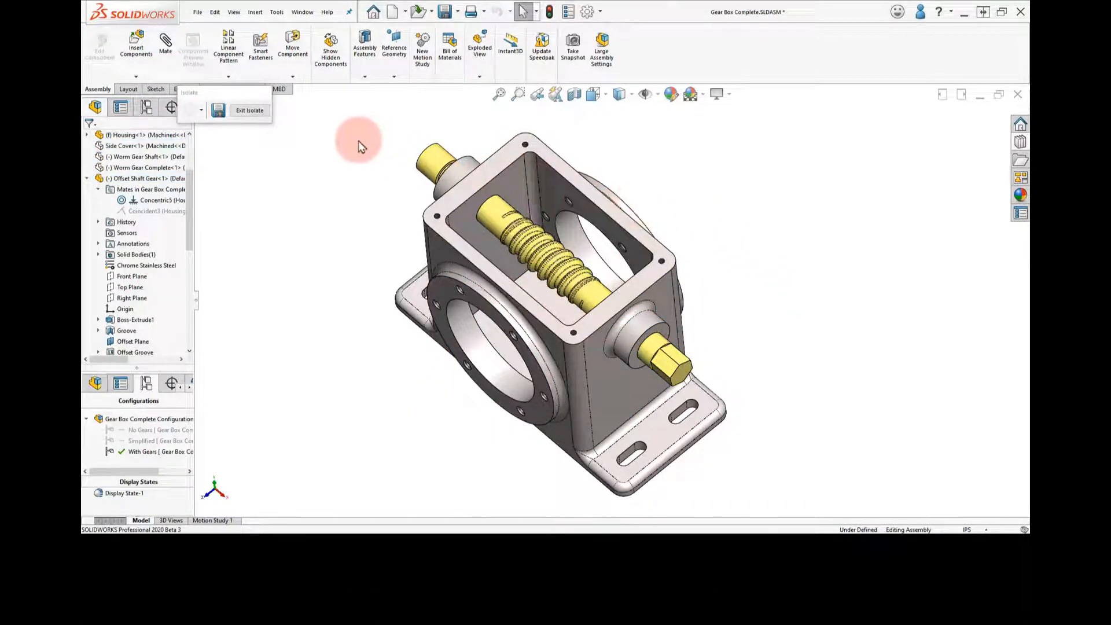
pyautogui.moveTo(213, 99); pyautogui.dragTo(246, 136)
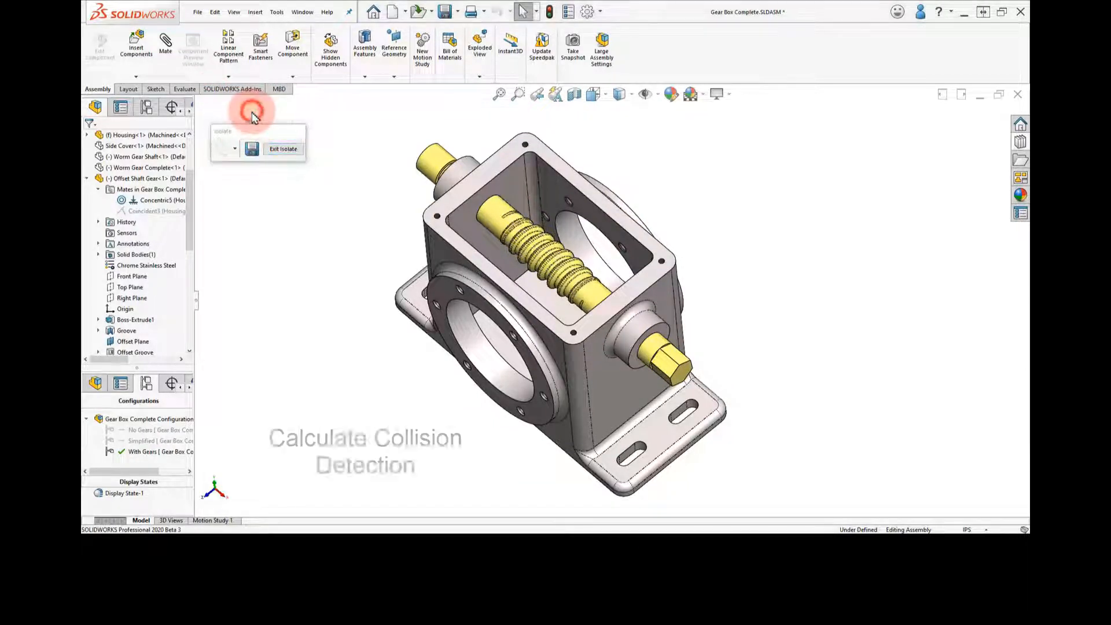
# Set up Move Component with collision detection between only the Housing and the Offset Shaft Gear, keeping Stop at collision on
pyautogui.click(292, 58)
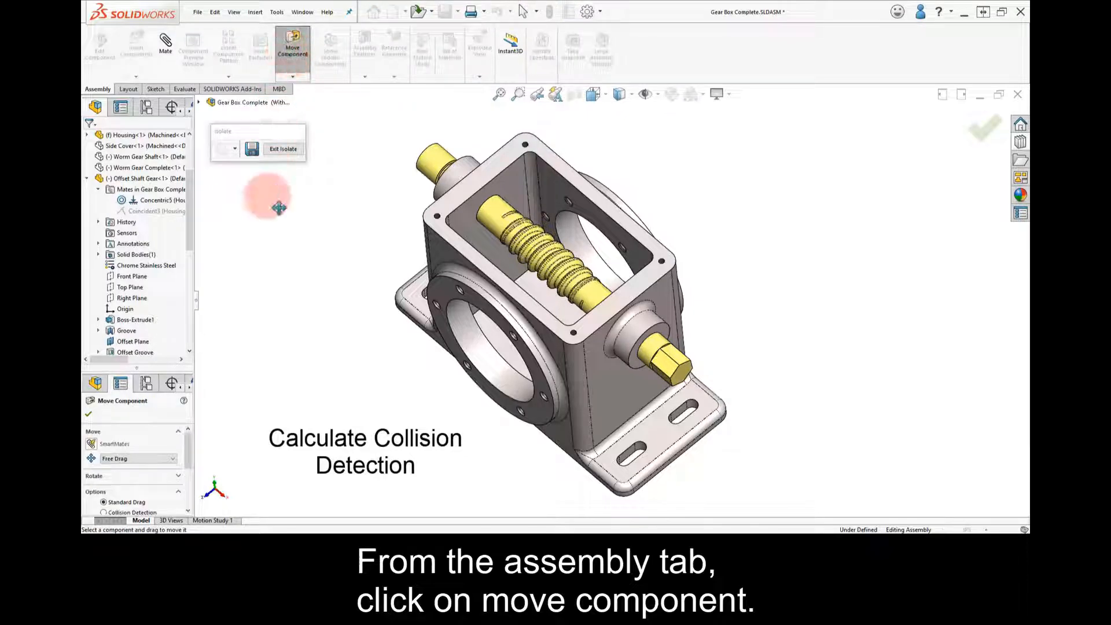
pyautogui.moveTo(137, 367); pyautogui.dragTo(146, 115)
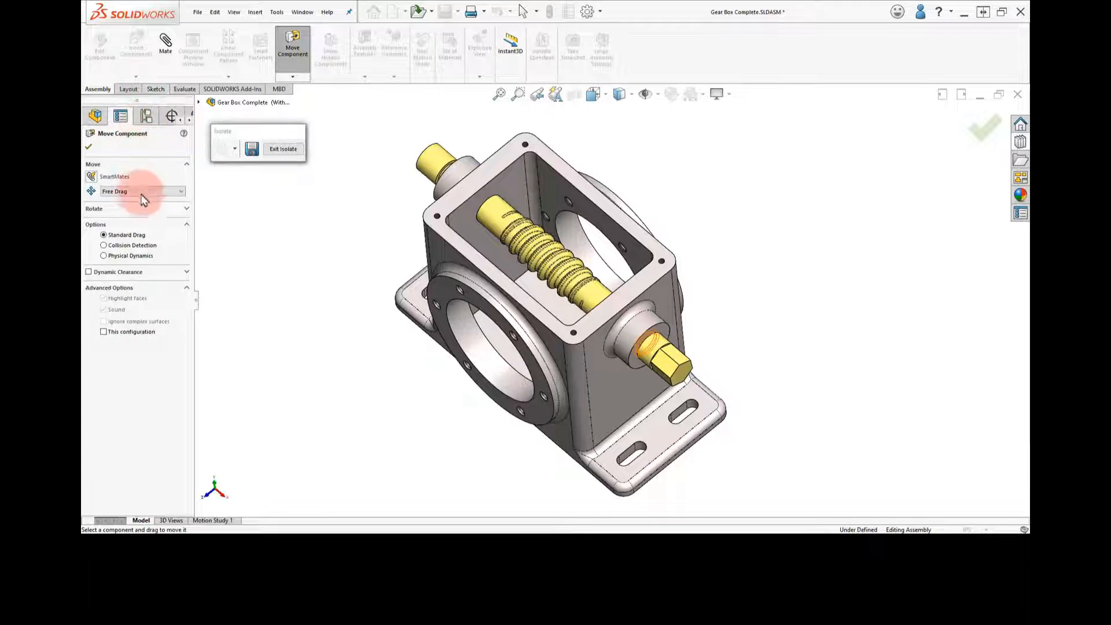
pyautogui.click(146, 250)
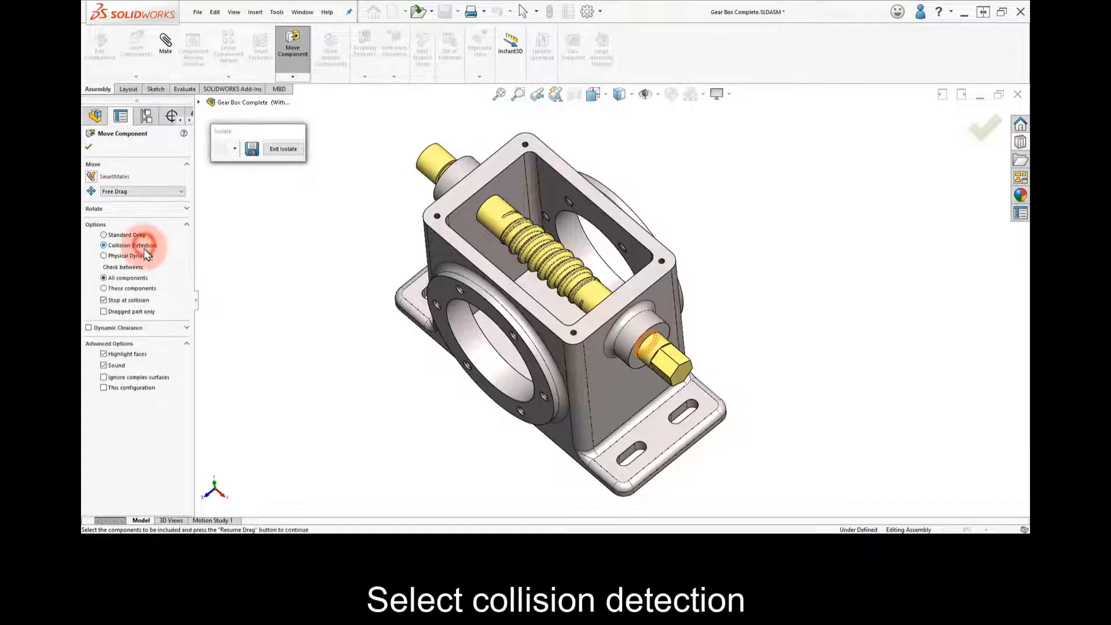
pyautogui.click(146, 288)
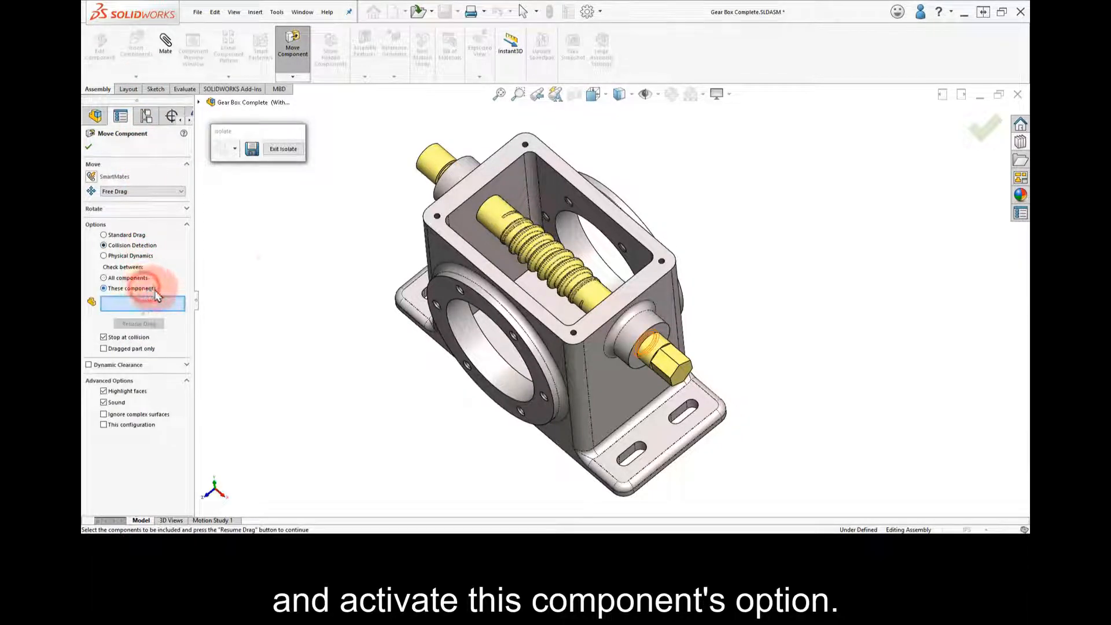
pyautogui.click(456, 205)
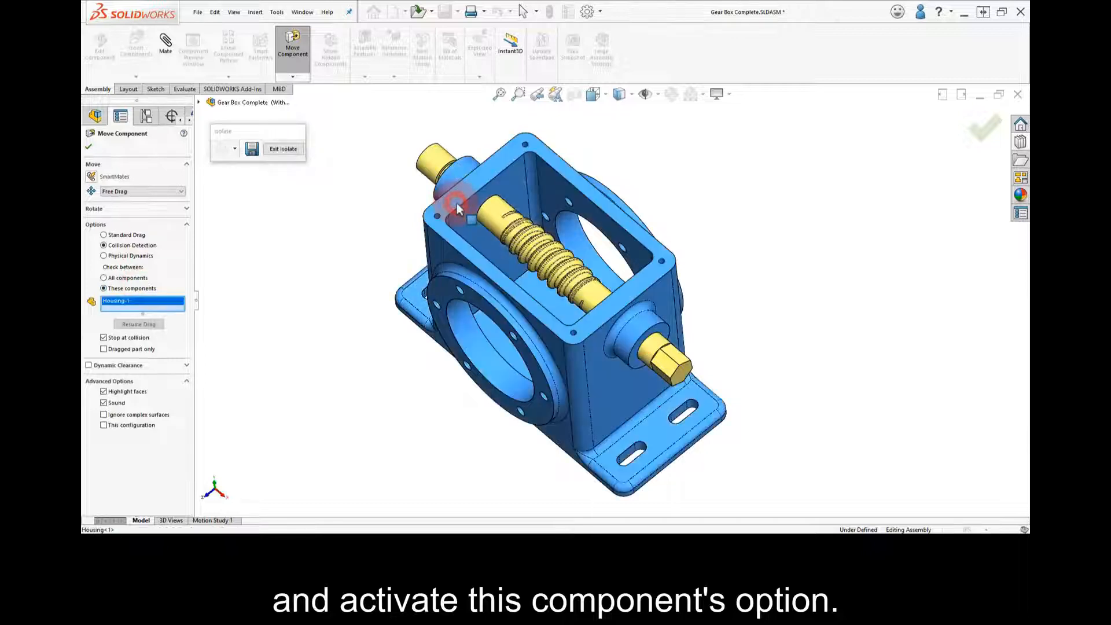
pyautogui.click(485, 216)
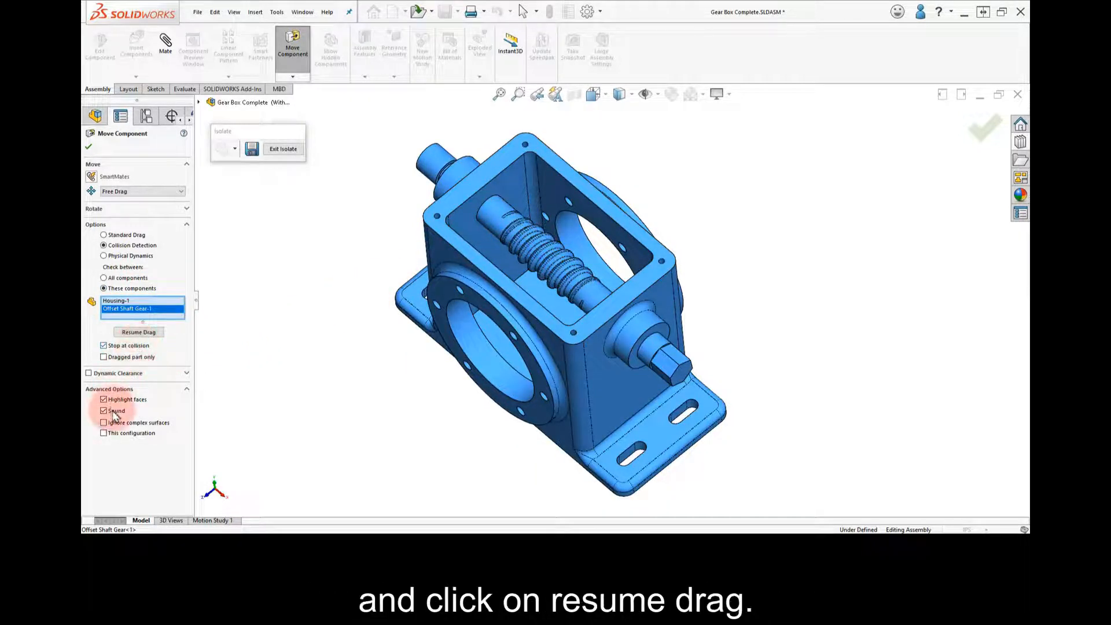
pyautogui.click(140, 333)
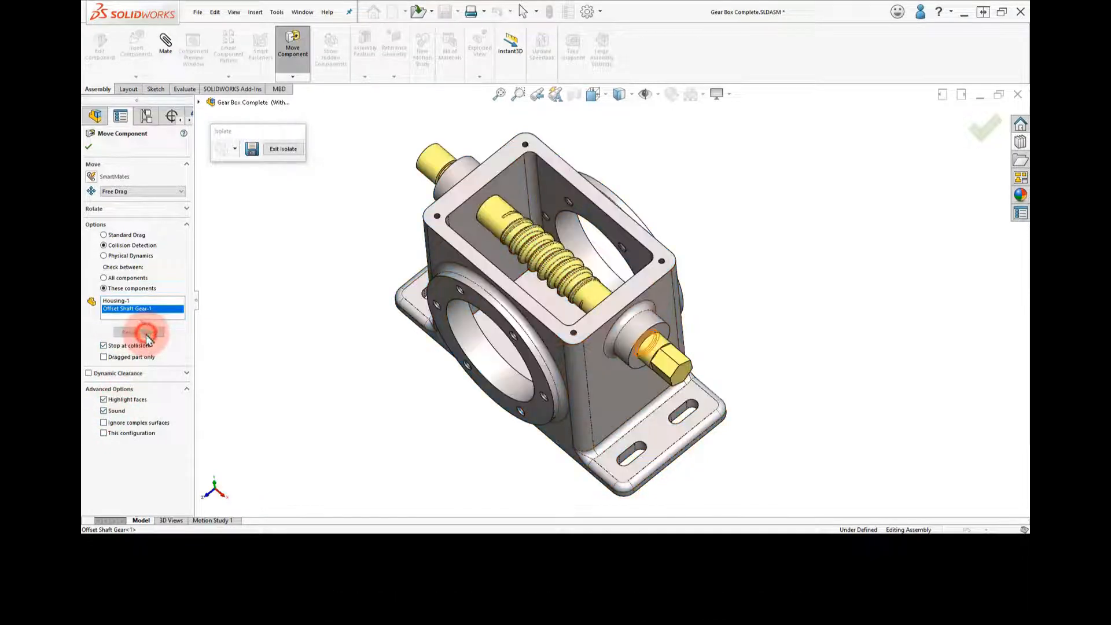
# Test how far the Offset Shaft Gear slides in both directions before colliding with the Housing, then finish moving
pyautogui.moveTo(389, 179); pyautogui.dragTo(520, 294, button='middle')
pyautogui.scroll(-4, 628, 241)
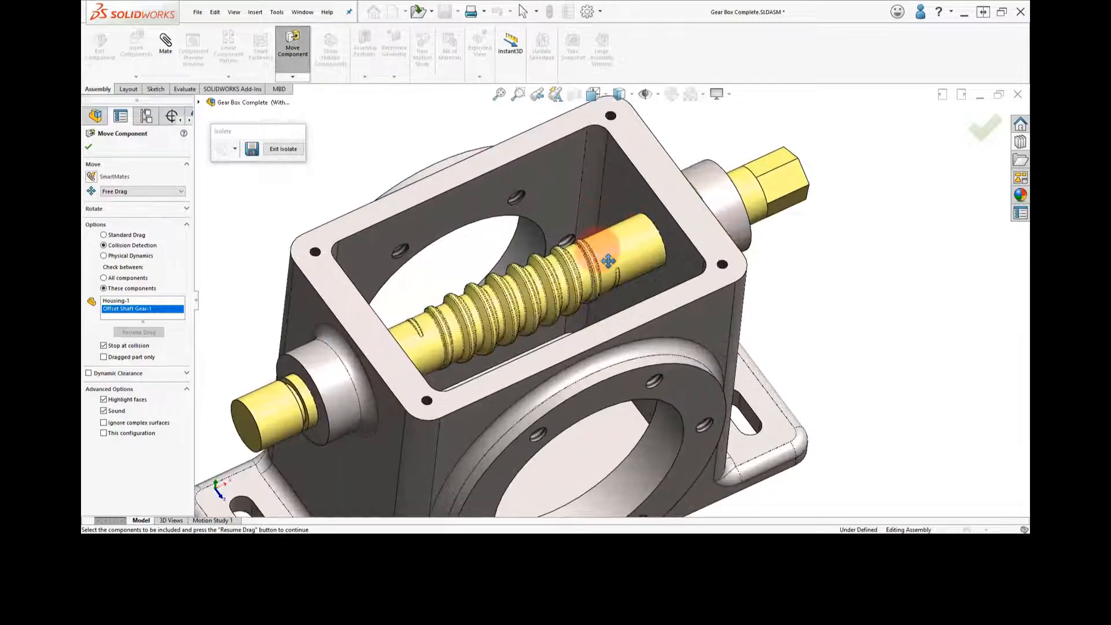
pyautogui.moveTo(605, 261); pyautogui.dragTo(516, 307)
pyautogui.moveTo(523, 299)
pyautogui.mouseDown(button='middle')
pyautogui.moveTo(469, 315)
pyautogui.moveTo(538, 305)
pyautogui.mouseUp(button='middle')
pyautogui.moveTo(531, 296); pyautogui.dragTo(583, 287)
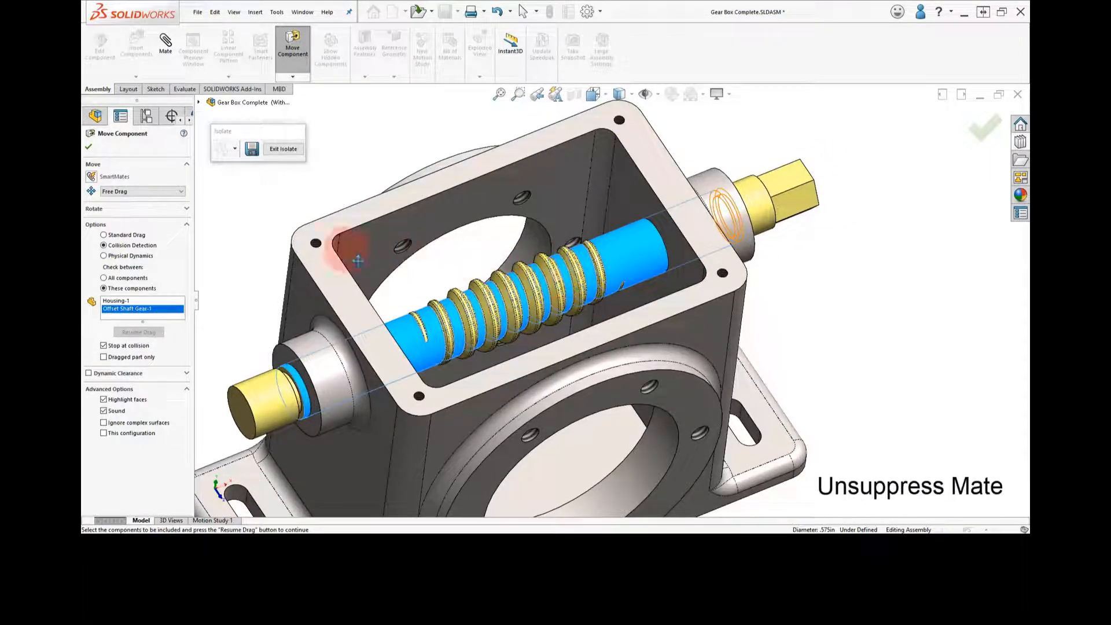
pyautogui.click(90, 148)
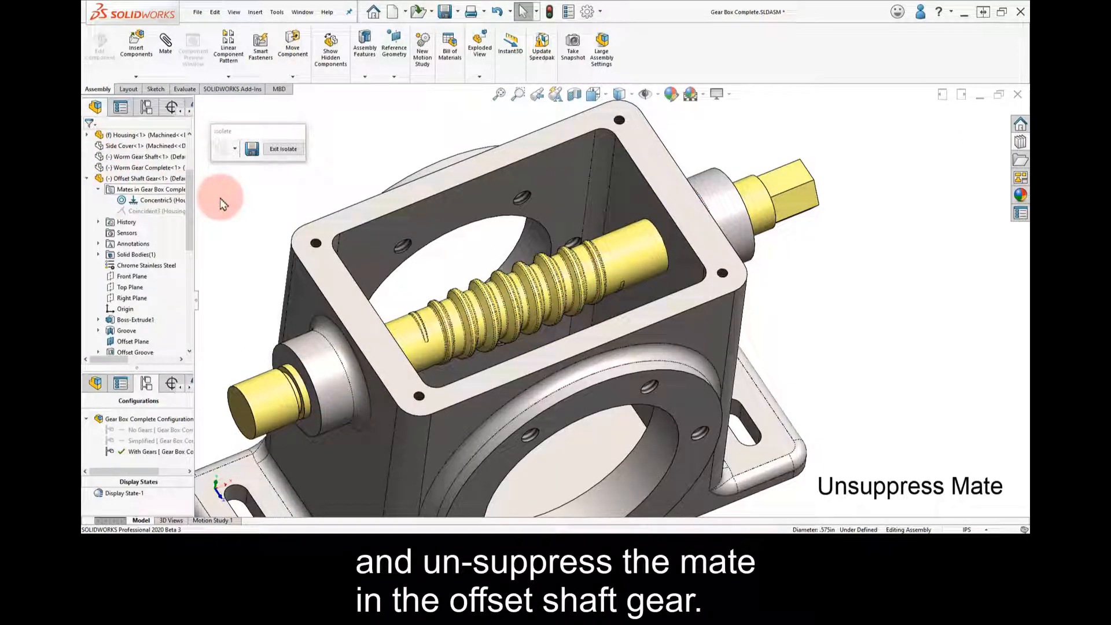
# Unsuppress the Offset Shaft Gear's coincident mate with the Housing and end the isolation to show all components again
pyautogui.click(149, 212)
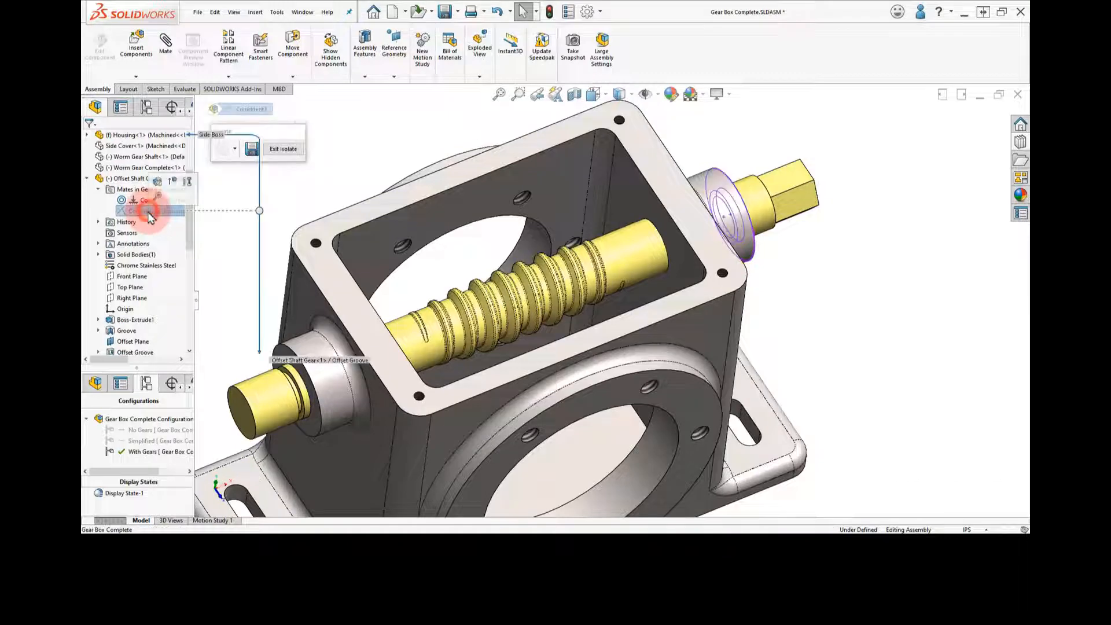
pyautogui.click(172, 183)
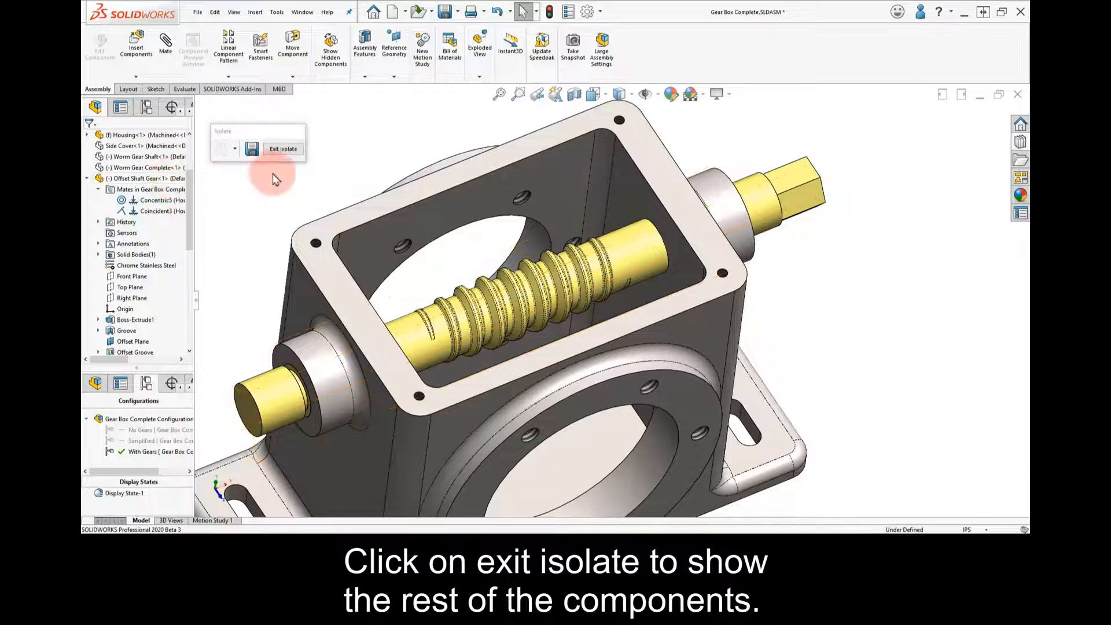
pyautogui.click(282, 151)
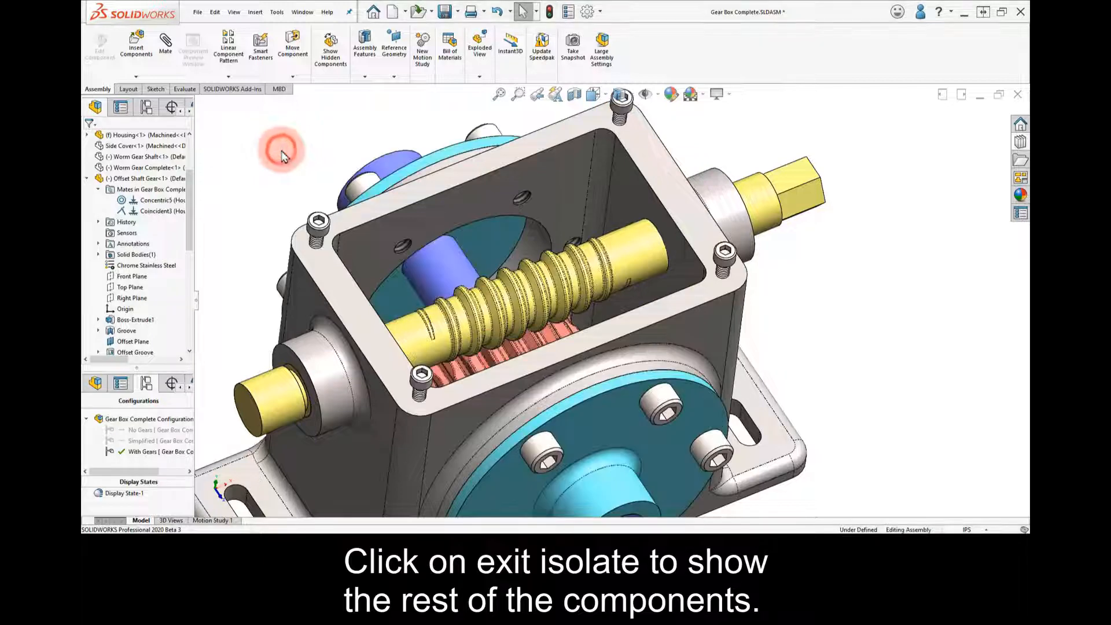
# Open the Housing part in its own window from the assembly
pyautogui.moveTo(283, 184); pyautogui.dragTo(312, 149, button='right')
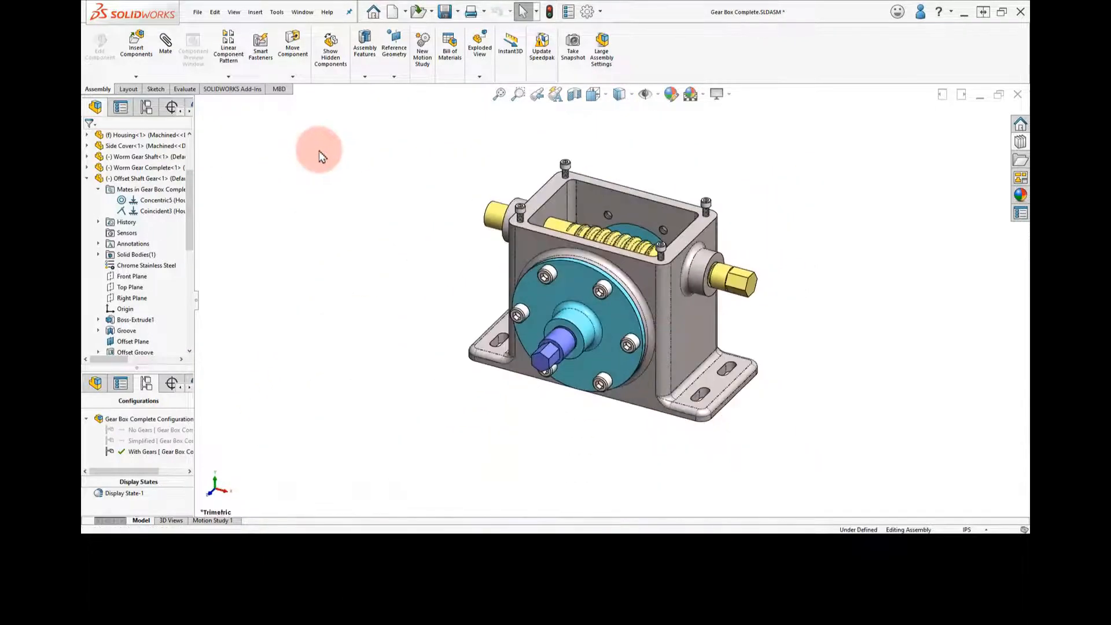
pyautogui.scroll(-1, 637, 249)
pyautogui.scroll(-1, 639, 253)
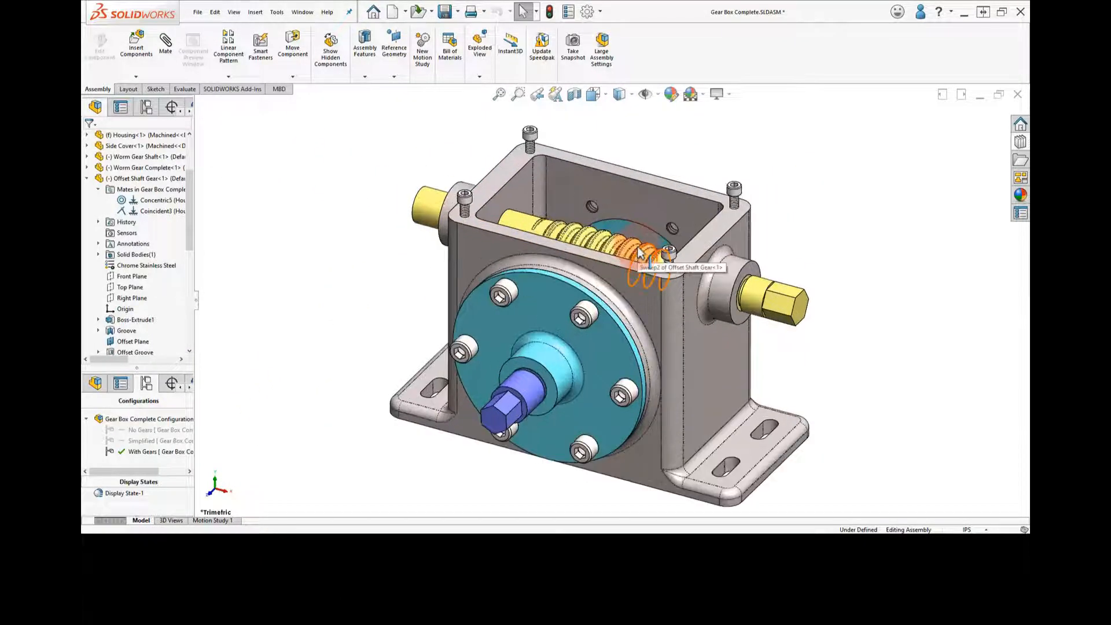
pyautogui.click(778, 161)
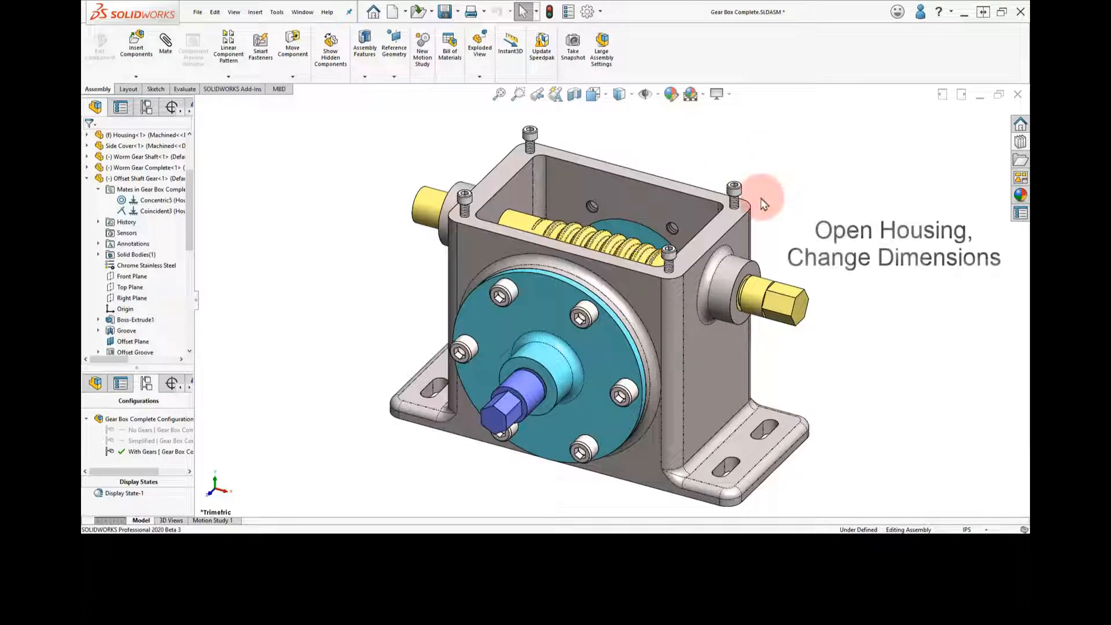
pyautogui.click(741, 238)
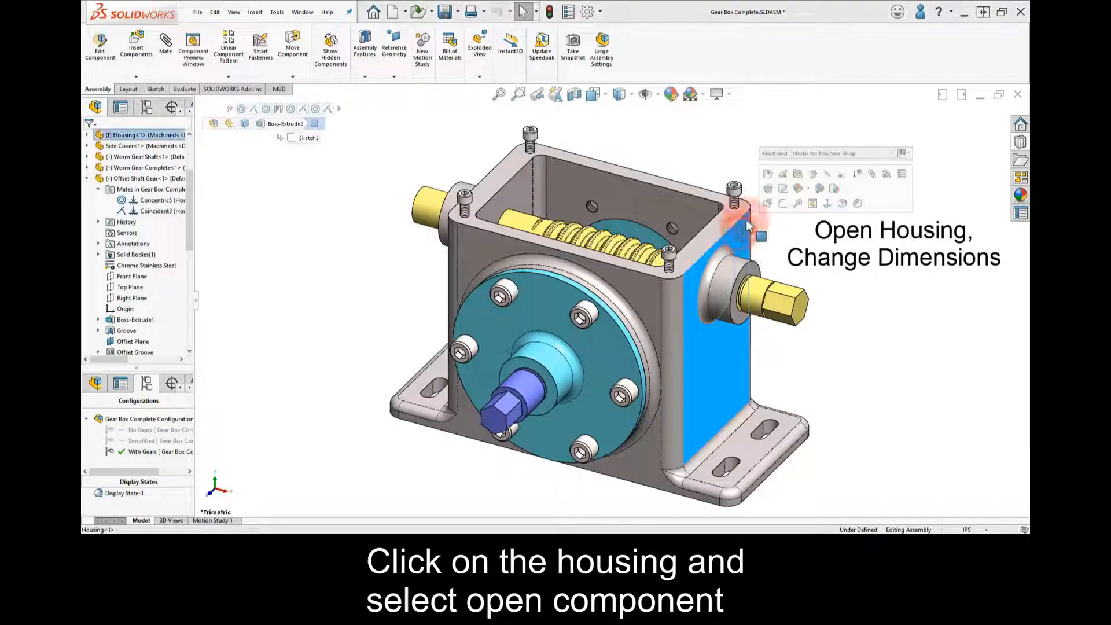
pyautogui.click(769, 179)
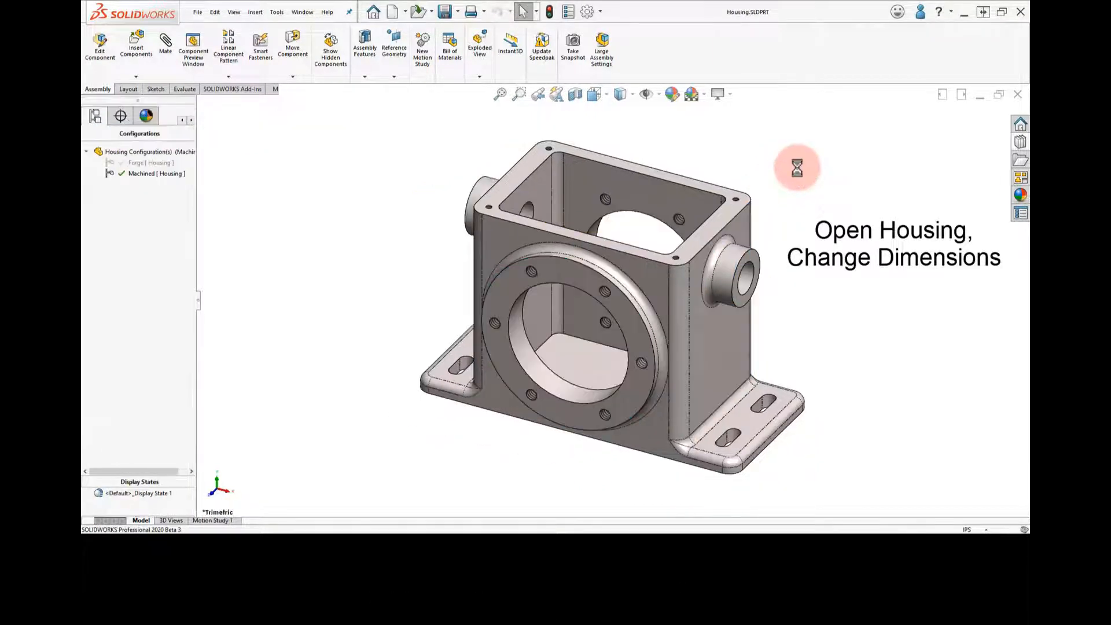
# Set the Housing side boss's outer diameter to 1.25 in
pyautogui.doubleClick(740, 251)
pyautogui.doubleClick(737, 258)
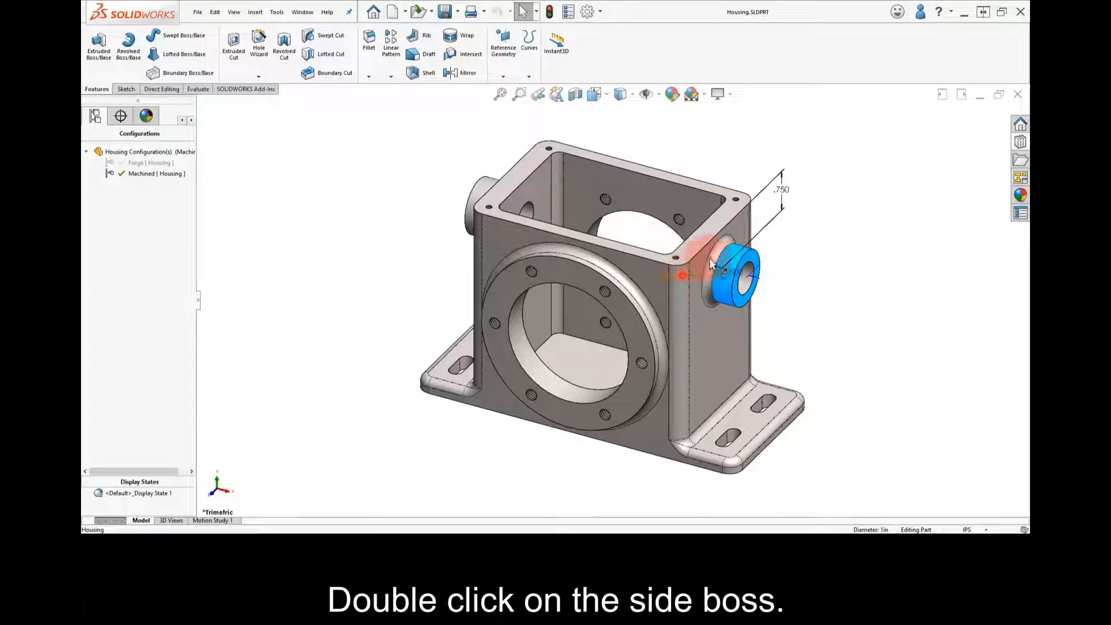
pyautogui.moveTo(710, 259); pyautogui.dragTo(805, 228)
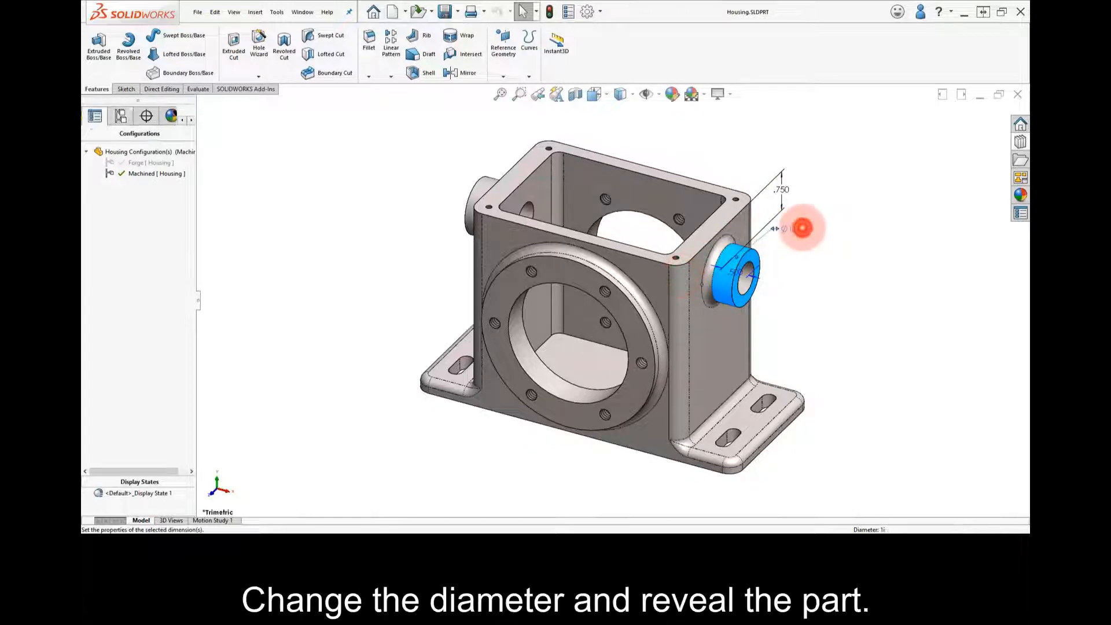
pyautogui.doubleClick(798, 229)
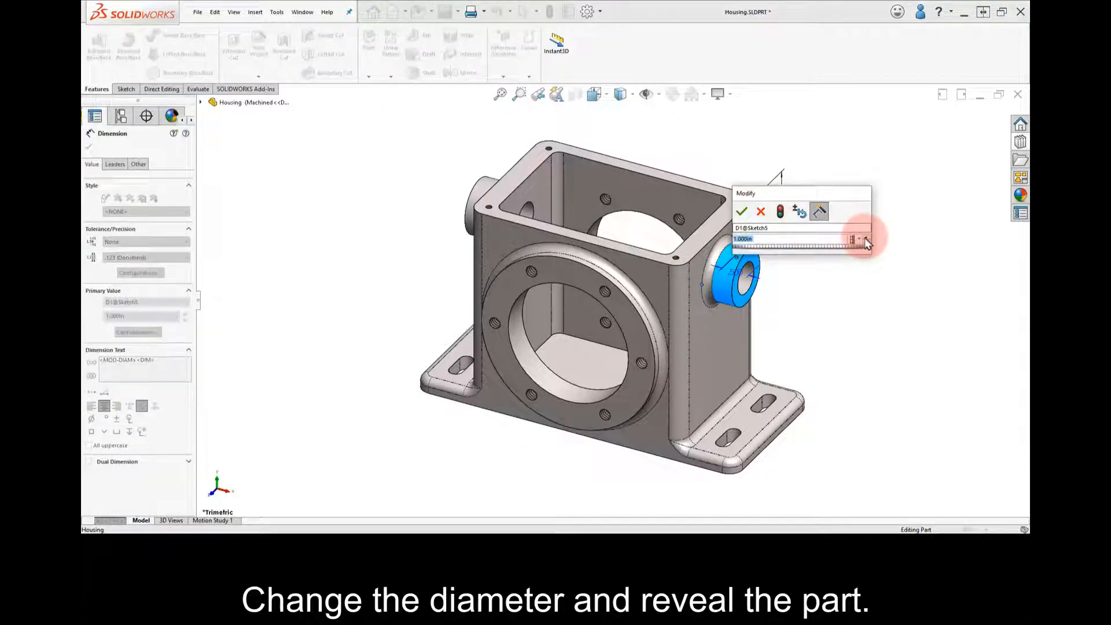
pyautogui.click(864, 238)
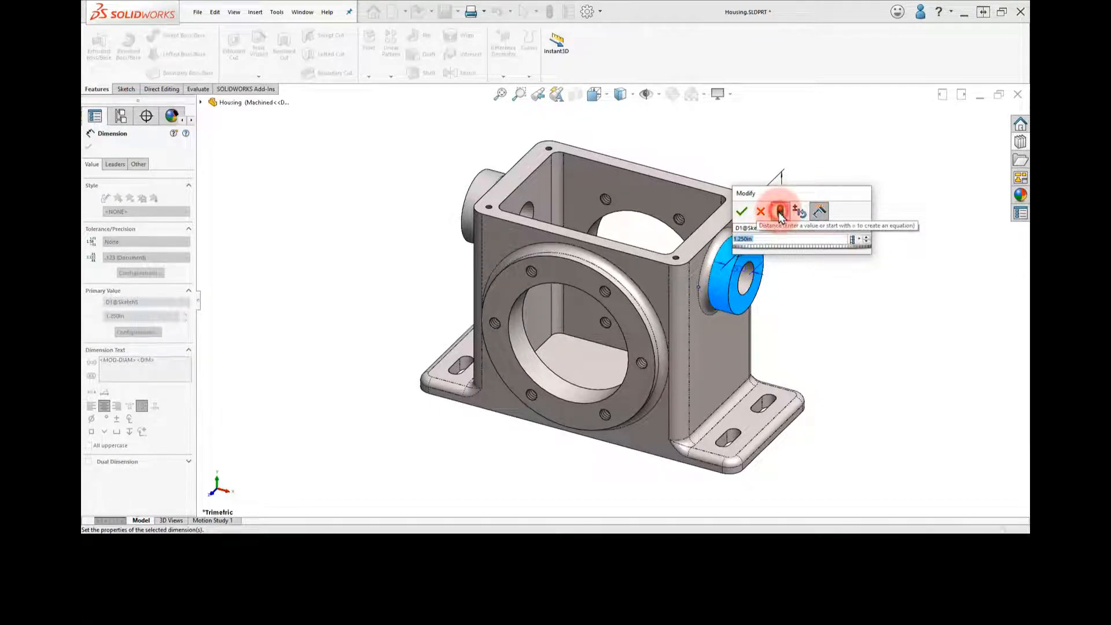
pyautogui.click(742, 213)
pyautogui.click(818, 309)
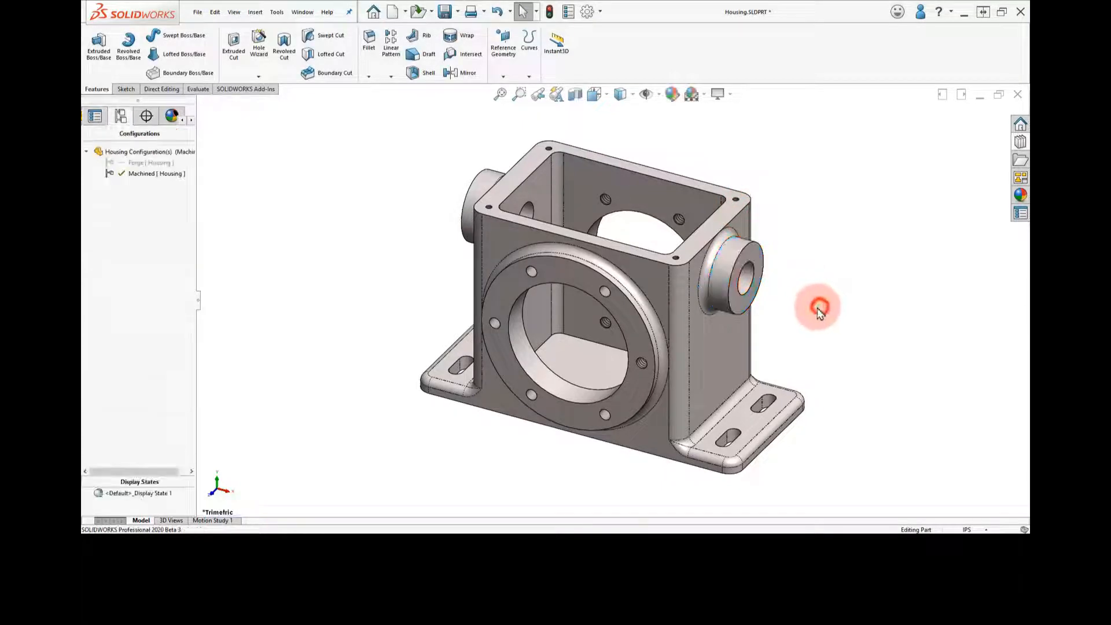
# Set the diameter of the hole through the Housing's side boss to 0.775 in and rebuild the part
pyautogui.doubleClick(747, 278)
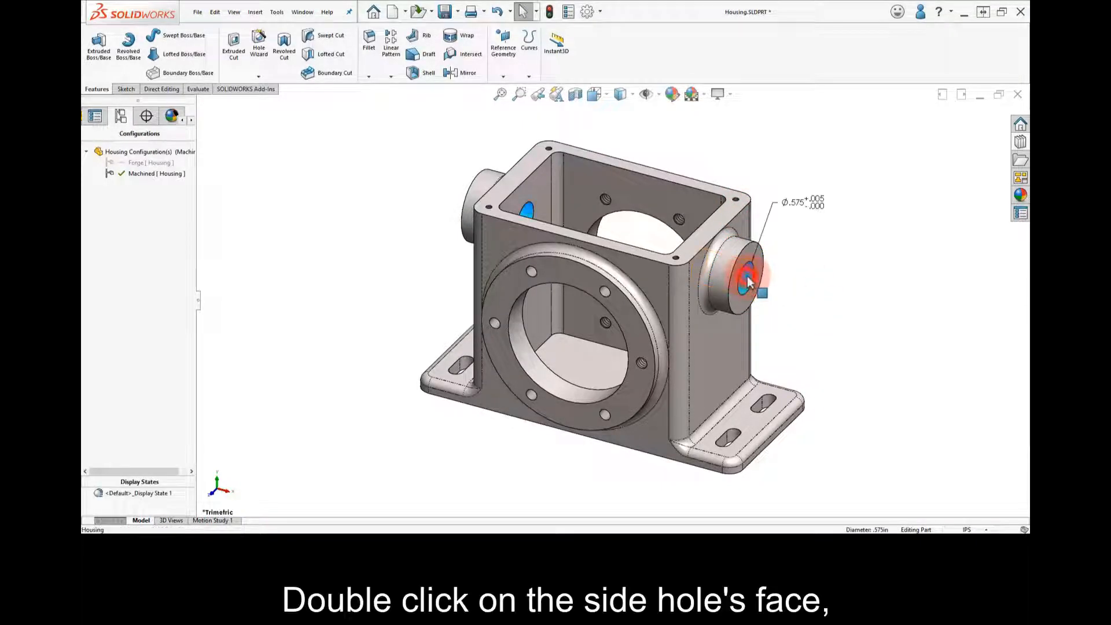
pyautogui.doubleClick(792, 201)
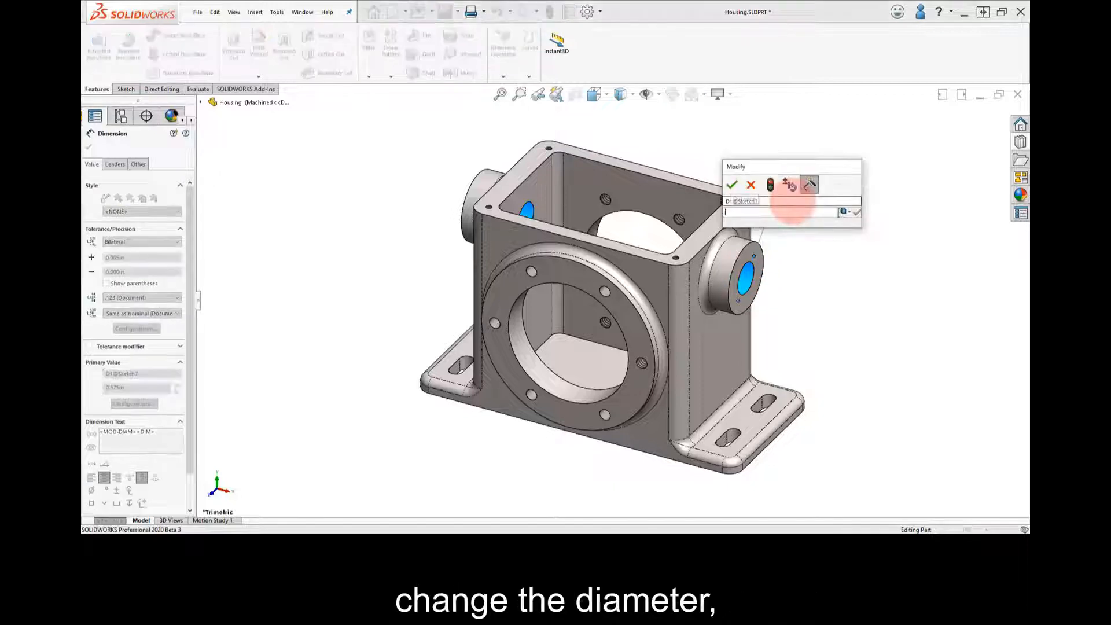
pyautogui.write('.775')
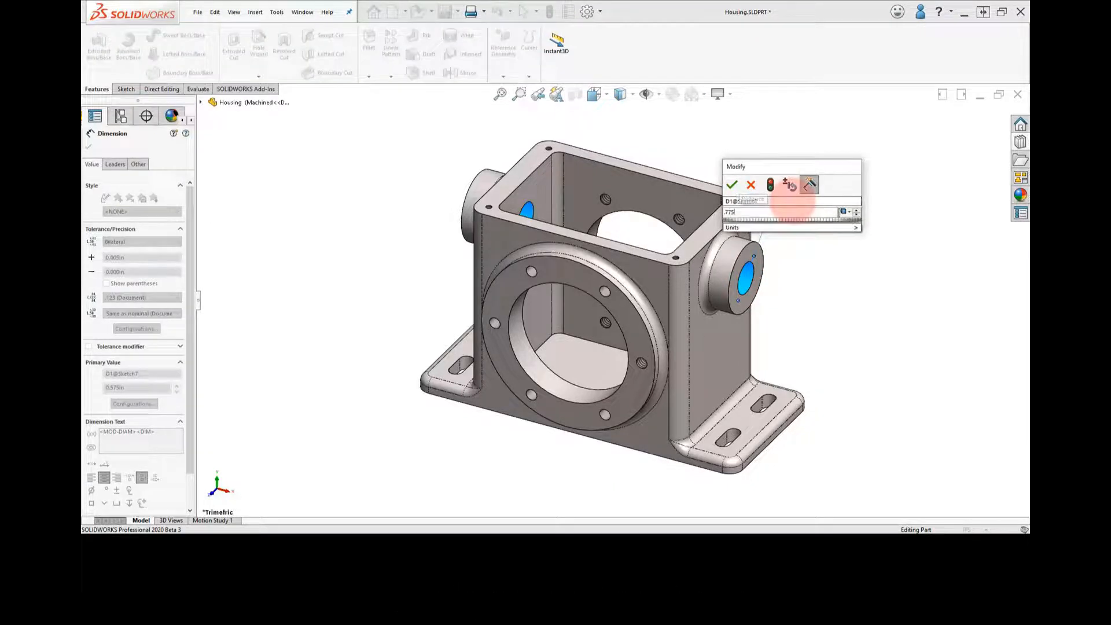
pyautogui.click(771, 185)
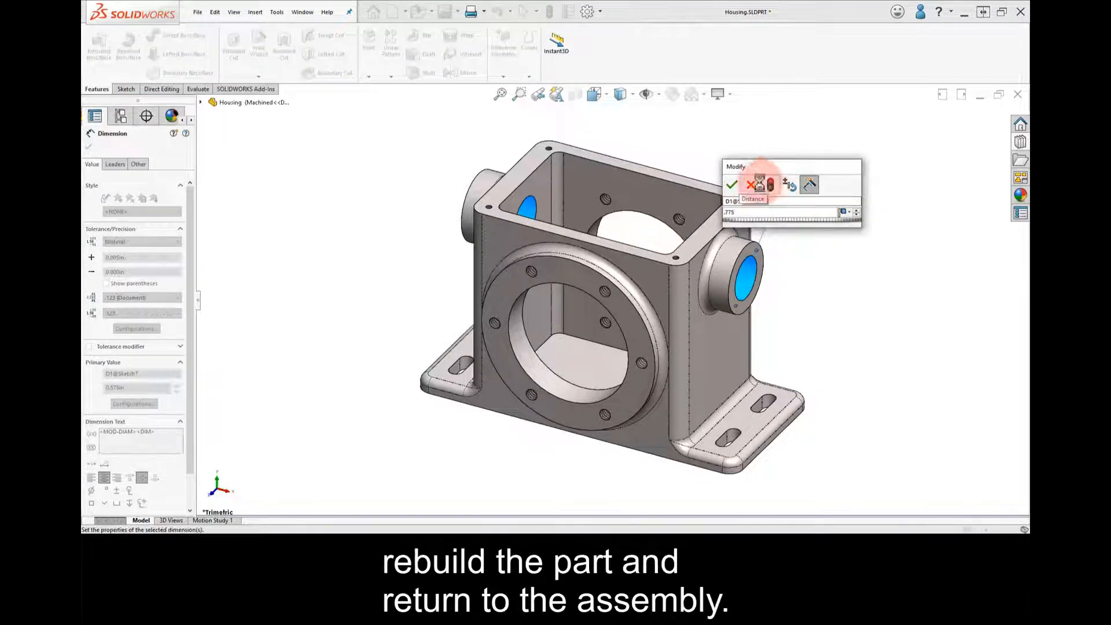
pyautogui.click(733, 185)
pyautogui.click(726, 168)
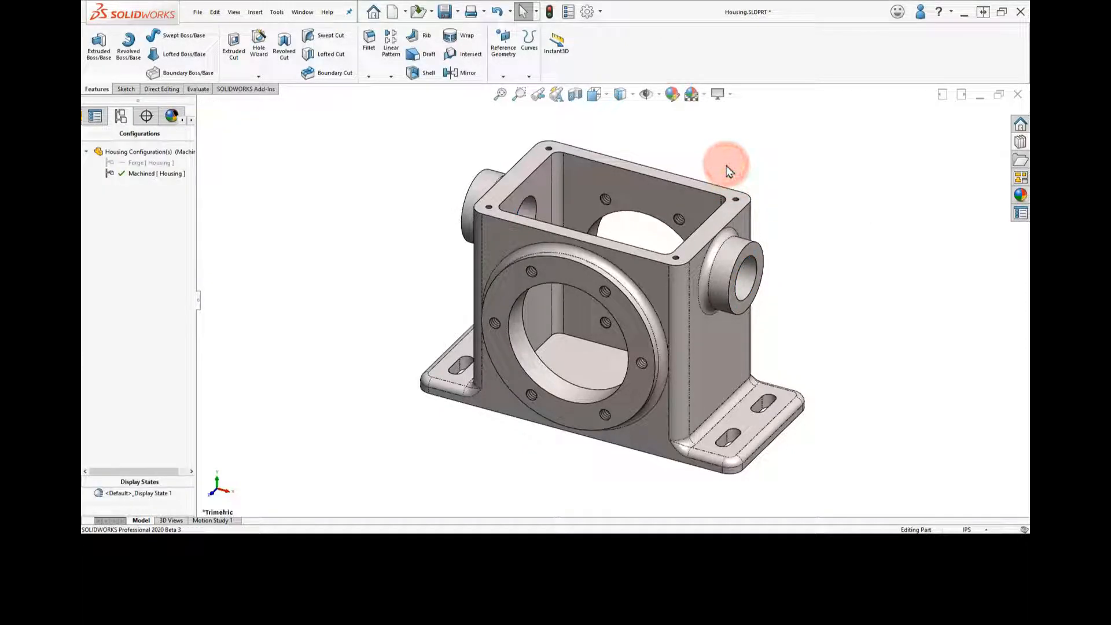
# Return to the open Gear Box Complete assembly
pyautogui.click(302, 13)
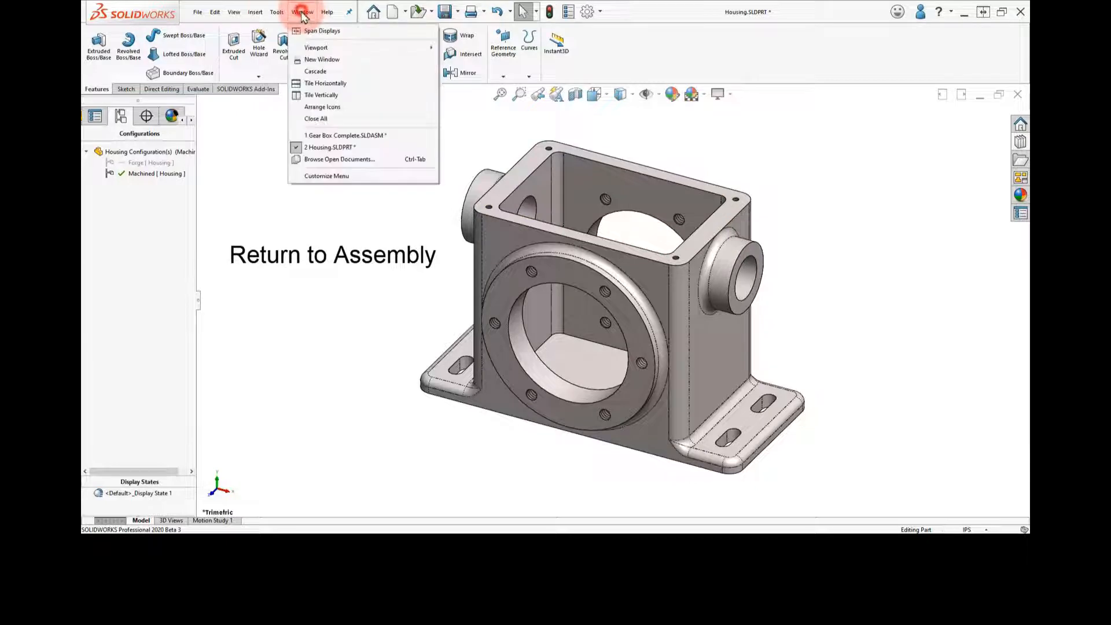
pyautogui.click(326, 136)
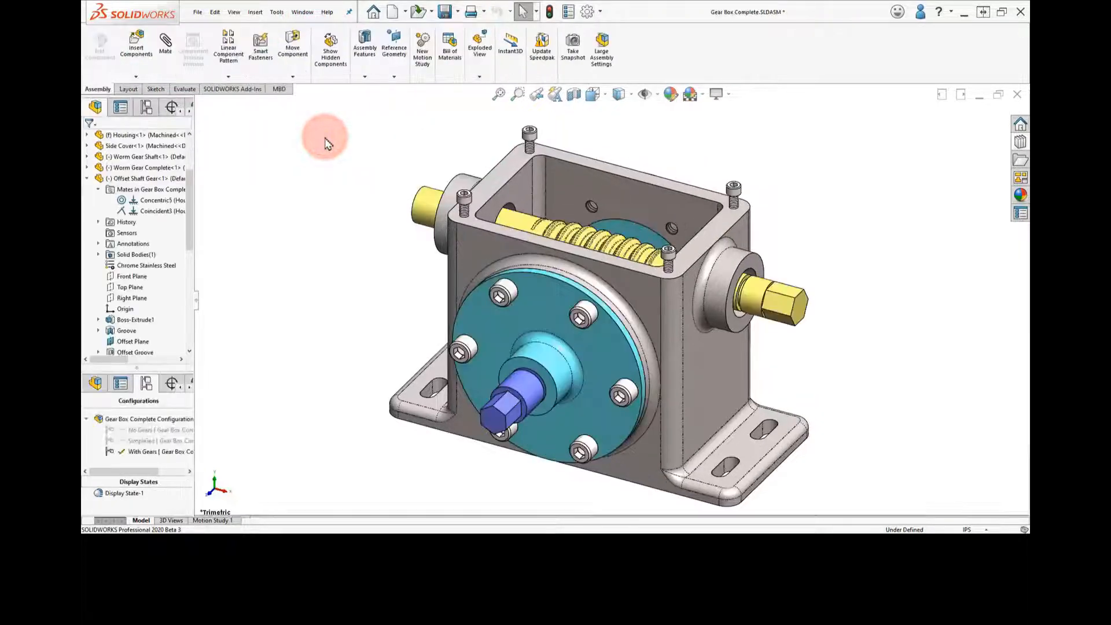
pyautogui.moveTo(801, 231)
pyautogui.mouseDown(button='middle')
pyautogui.moveTo(731, 185)
pyautogui.moveTo(776, 203)
pyautogui.moveTo(784, 241)
pyautogui.moveTo(798, 247)
pyautogui.moveTo(783, 218)
pyautogui.mouseUp(button='middle')
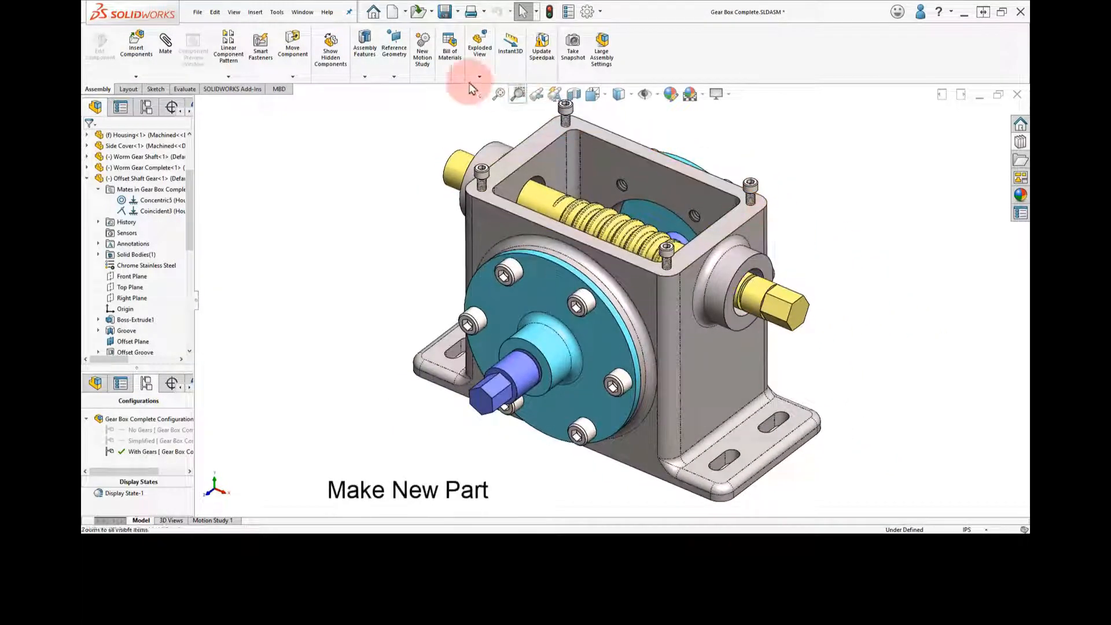
# Create a new part document from a part template and start a sketch on its Front Plane
pyautogui.click(393, 12)
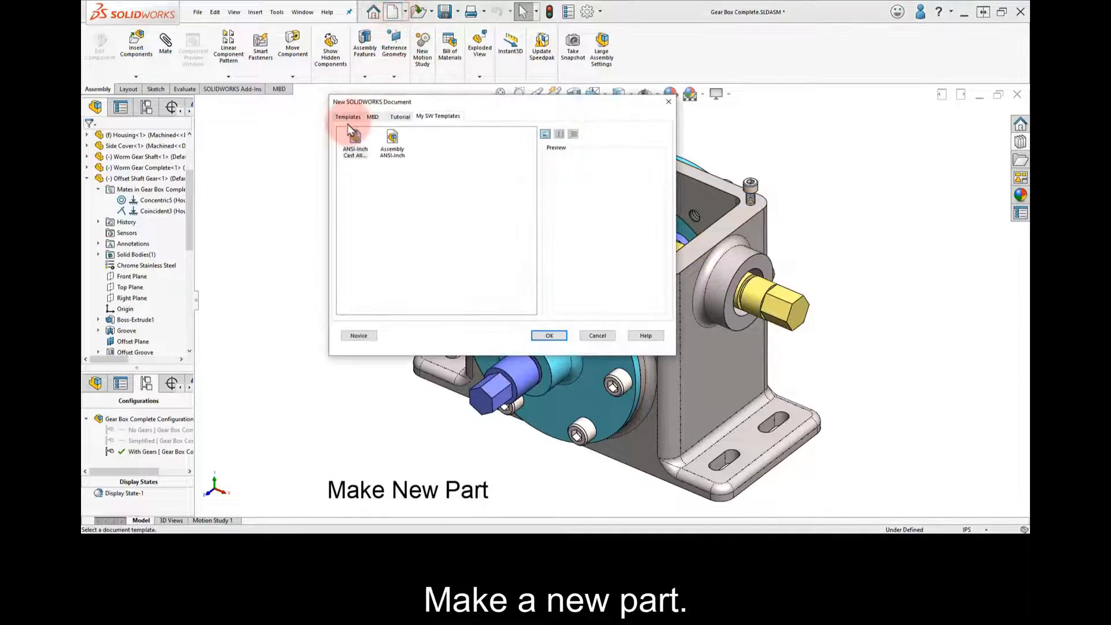
pyautogui.click(347, 118)
pyautogui.click(357, 144)
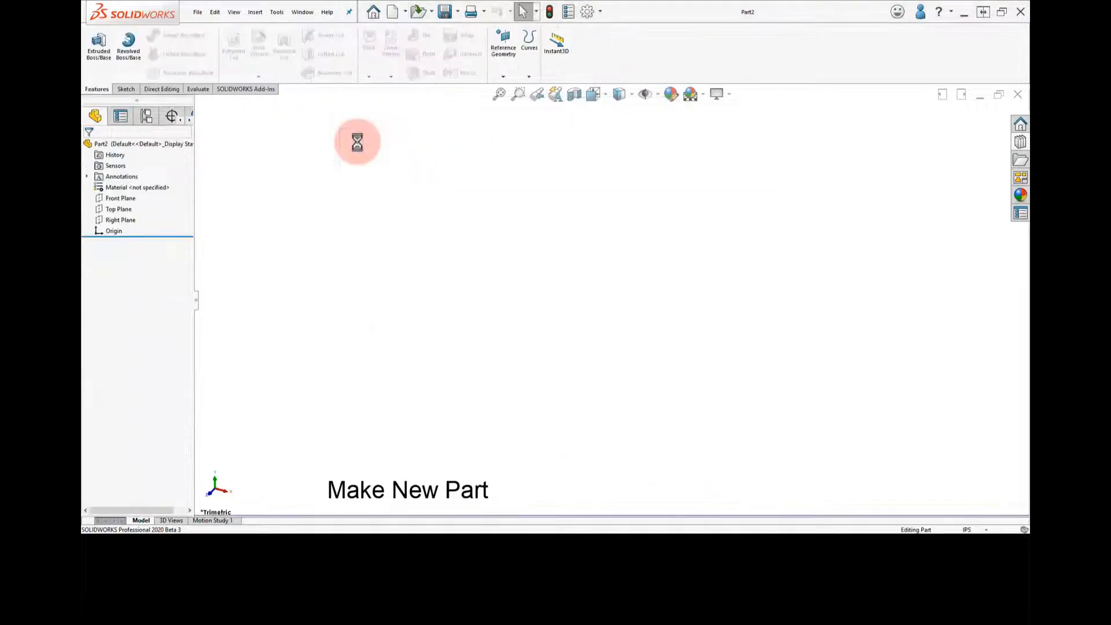
pyautogui.click(122, 199)
pyautogui.click(126, 186)
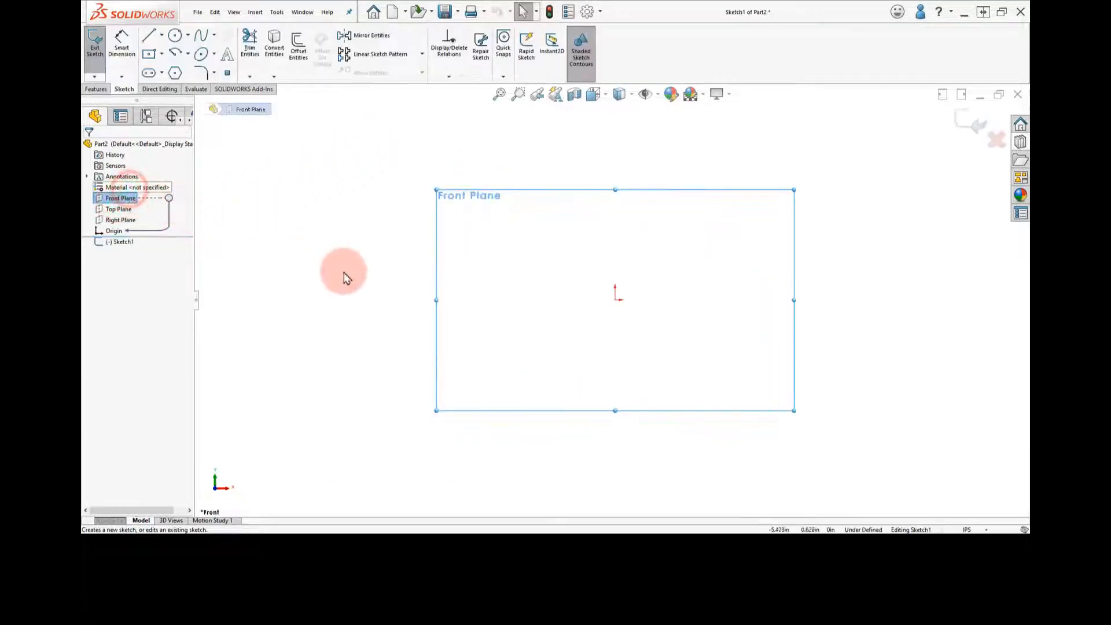
# Sketch two concentric circles centred on the origin, about 2.9 in and 1.6 in in diameter
pyautogui.moveTo(389, 279); pyautogui.dragTo(419, 273, button='right')
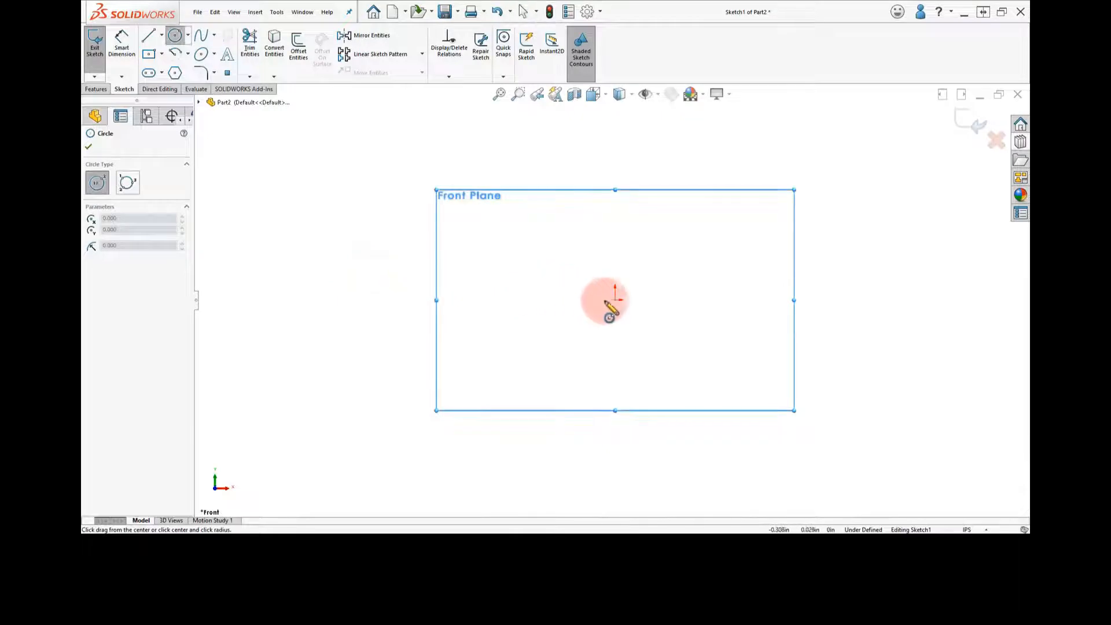
pyautogui.moveTo(615, 300); pyautogui.dragTo(673, 254)
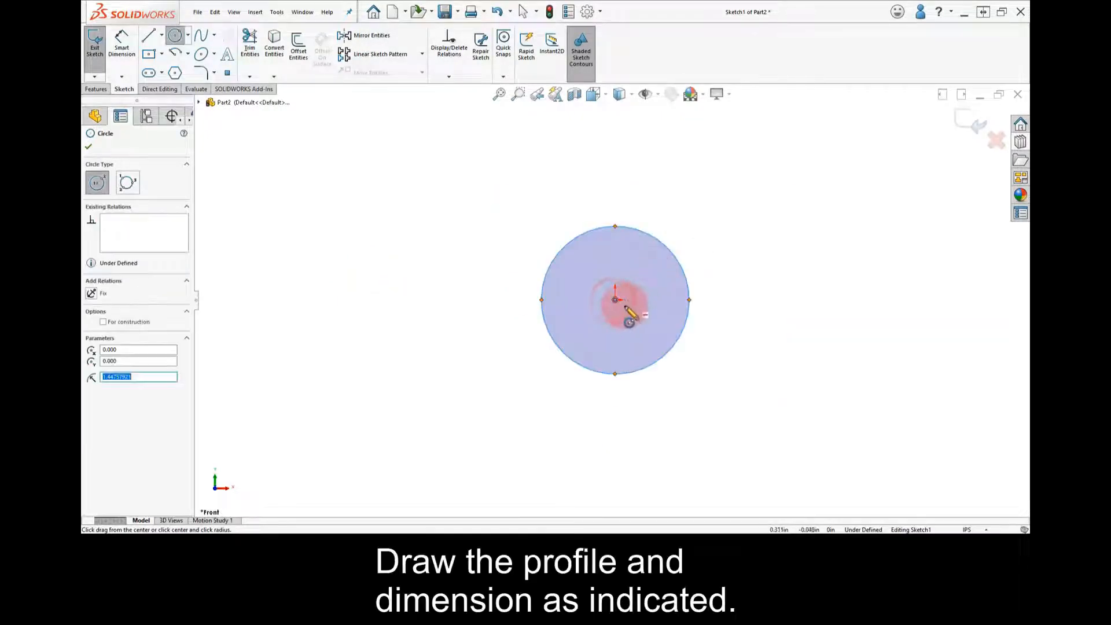
pyautogui.moveTo(615, 299); pyautogui.dragTo(650, 280)
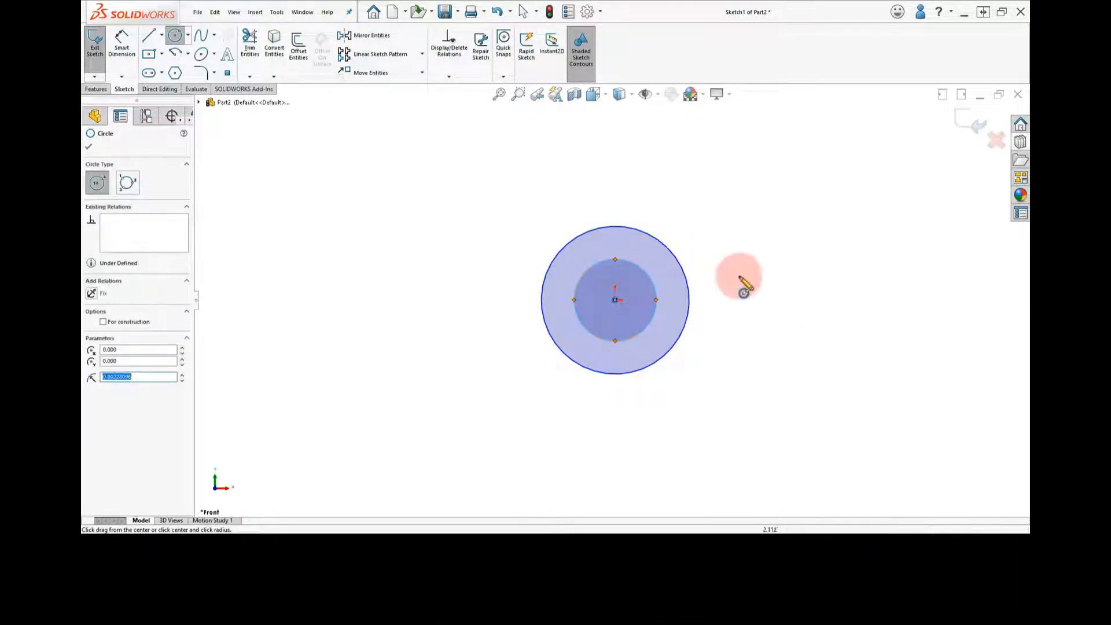
# Dimension the outer circle's diameter as 0.775 in with a bilateral tolerance of +0.000/-0.003 in
pyautogui.moveTo(745, 264); pyautogui.dragTo(740, 226, button='right')
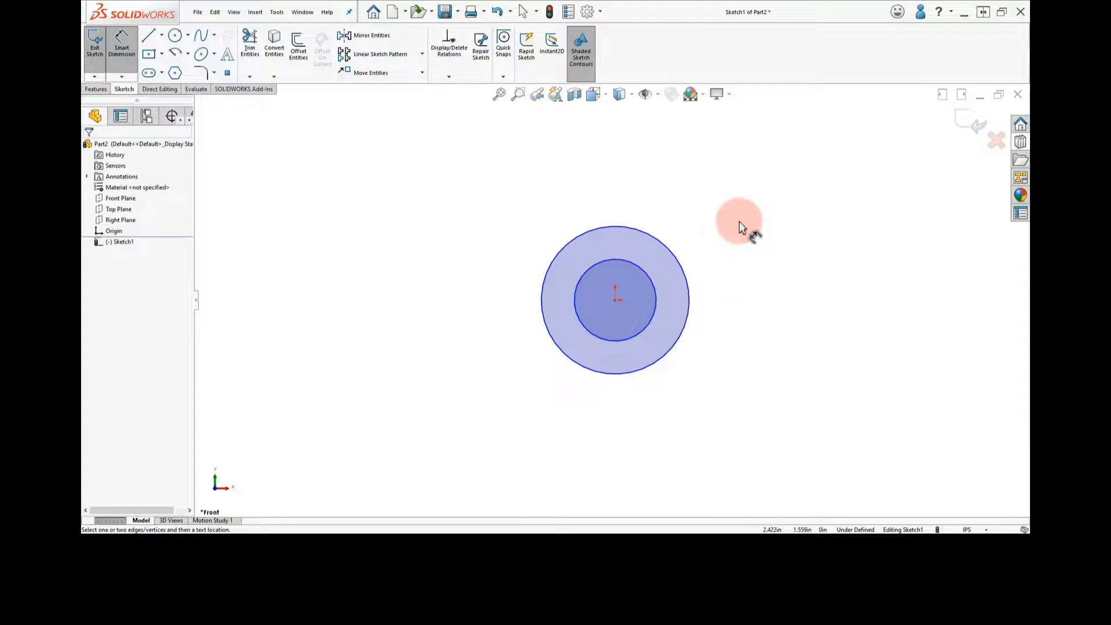
pyautogui.click(675, 259)
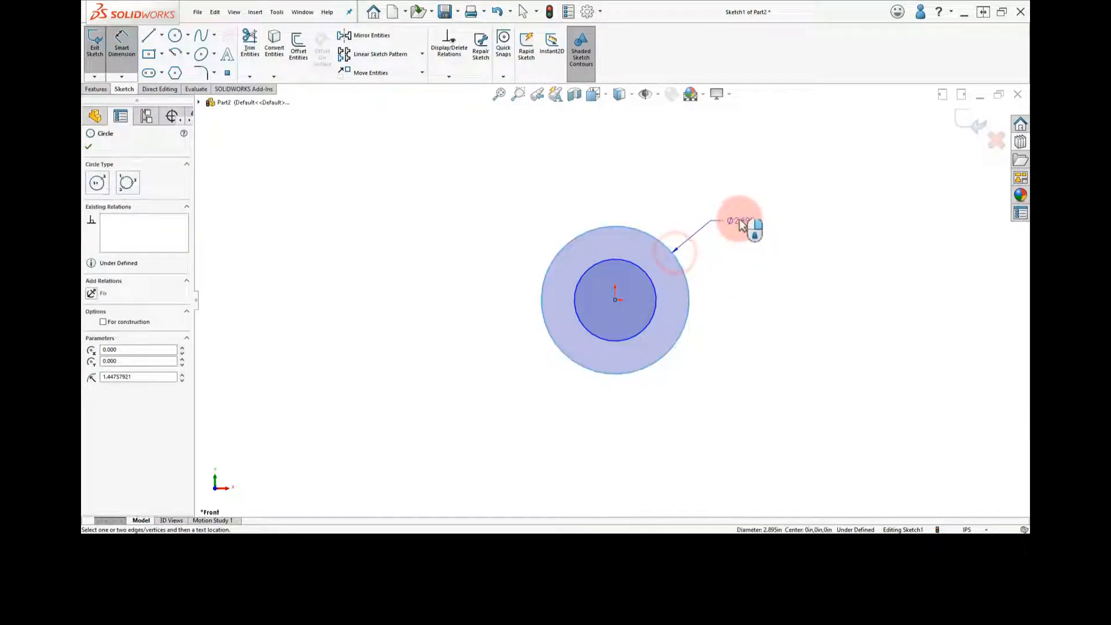
pyautogui.click(739, 223)
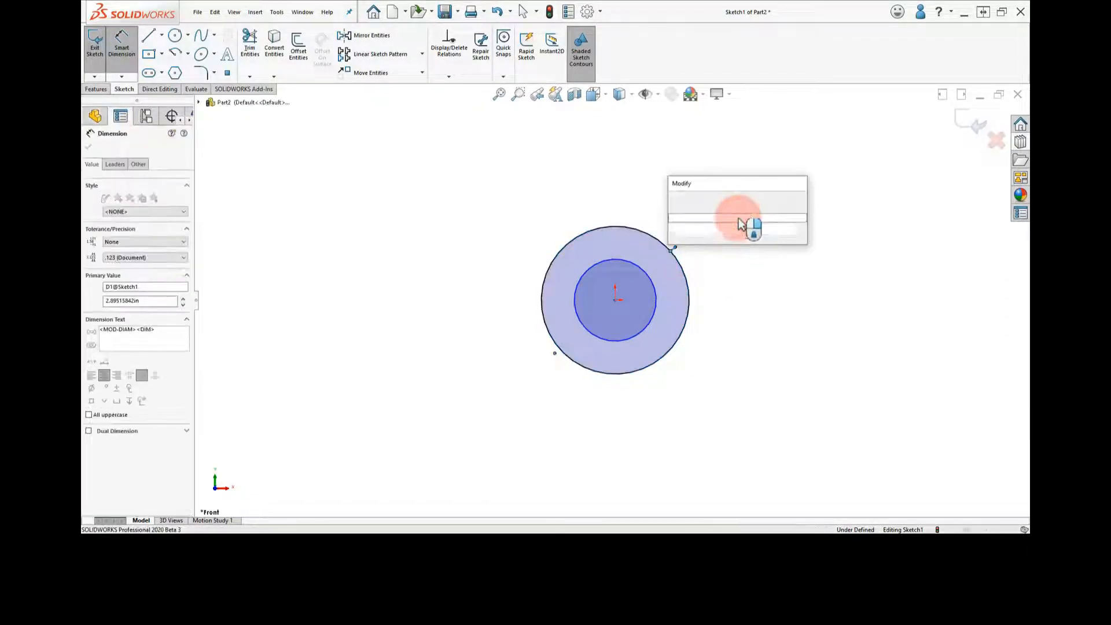
pyautogui.write('10.75')
pyautogui.press('Return')
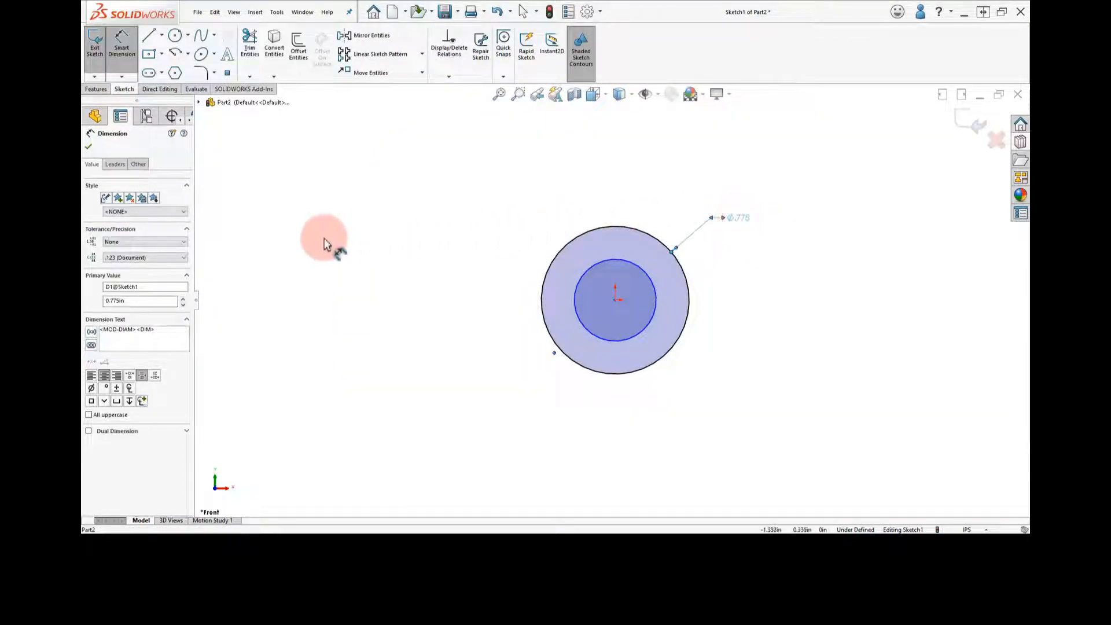
pyautogui.click(164, 242)
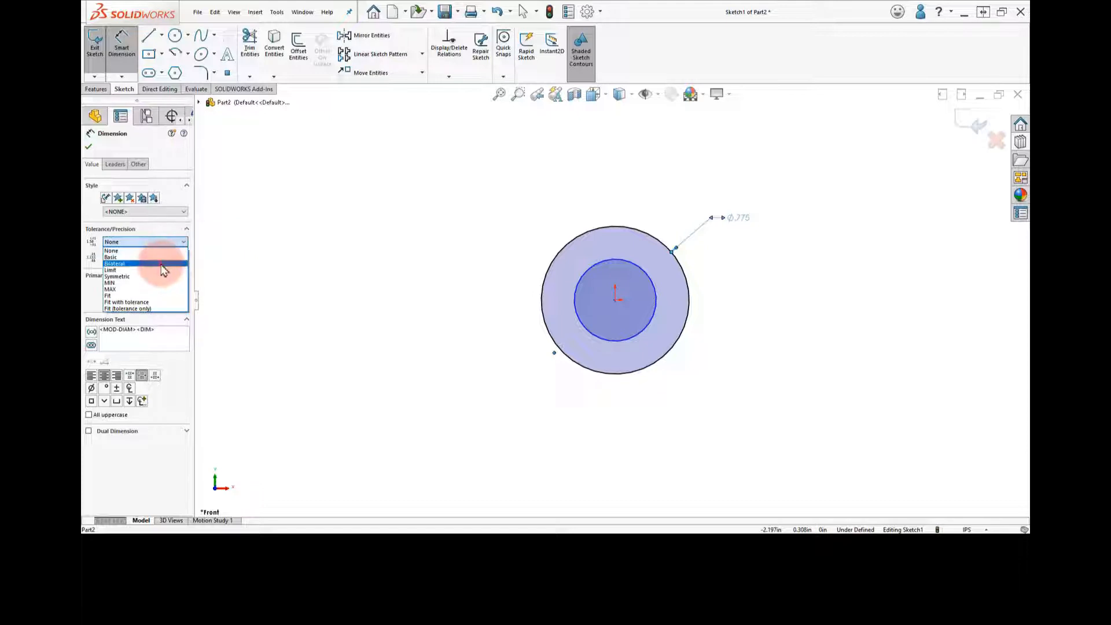
pyautogui.click(159, 263)
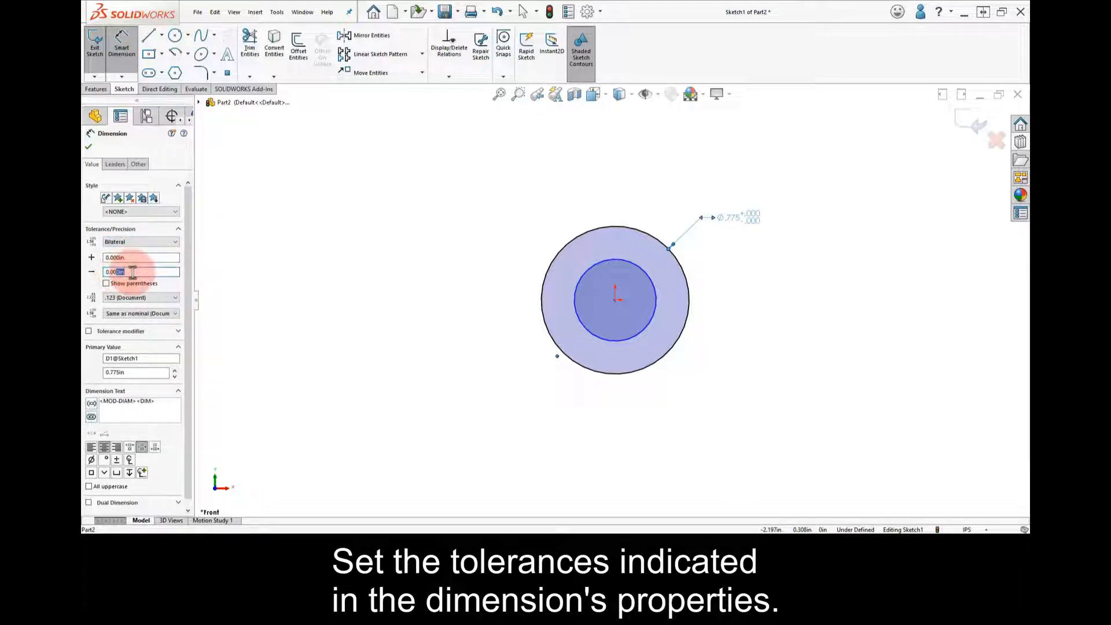
pyautogui.click(287, 267)
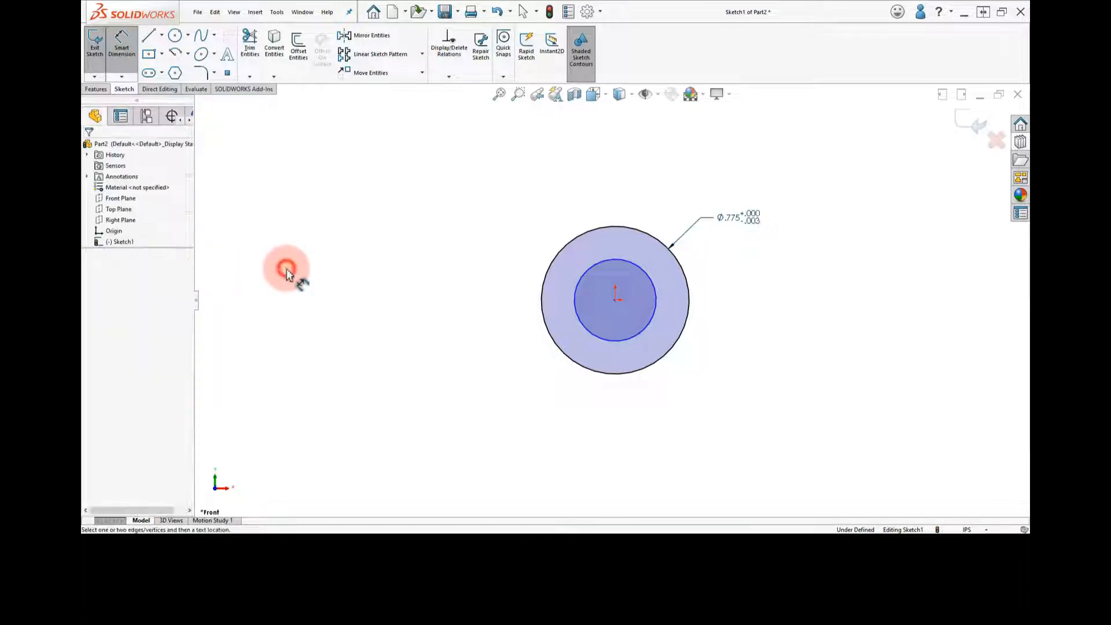
# Dimension the inner circle's diameter as 0.575 in with a bilateral tolerance of +0.003/-0.000 in
pyautogui.click(586, 271)
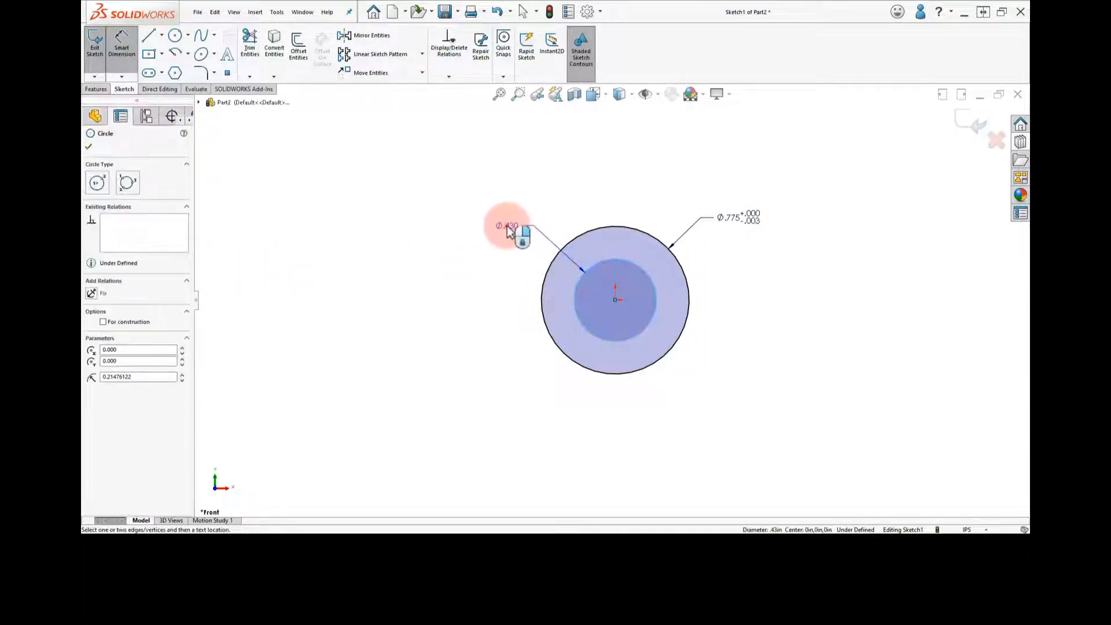
pyautogui.click(508, 229)
pyautogui.write('.575')
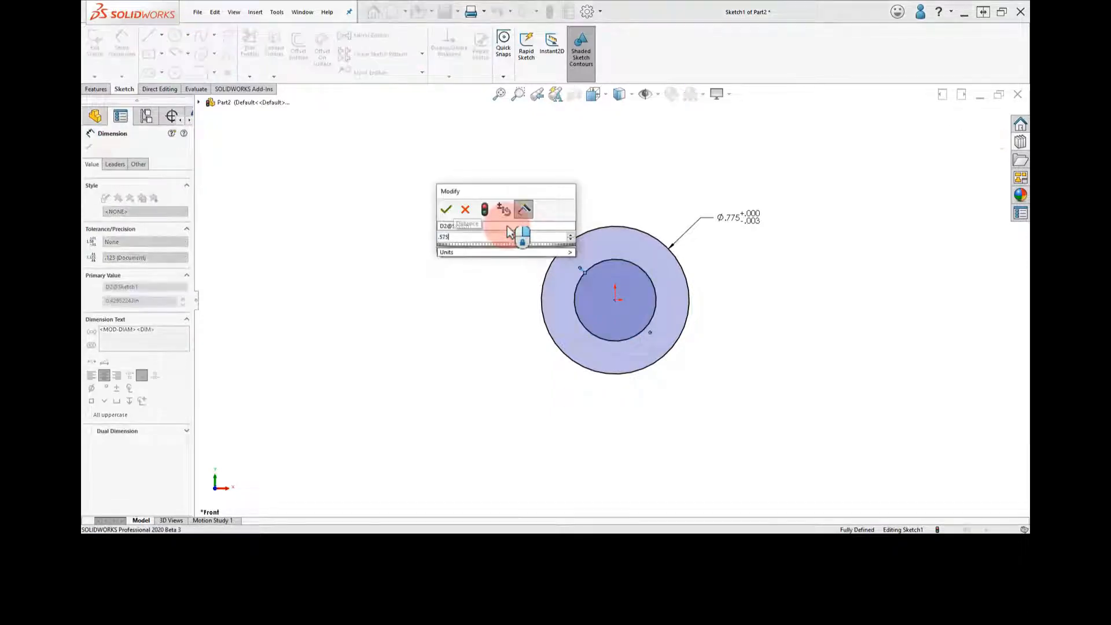
pyautogui.click(446, 210)
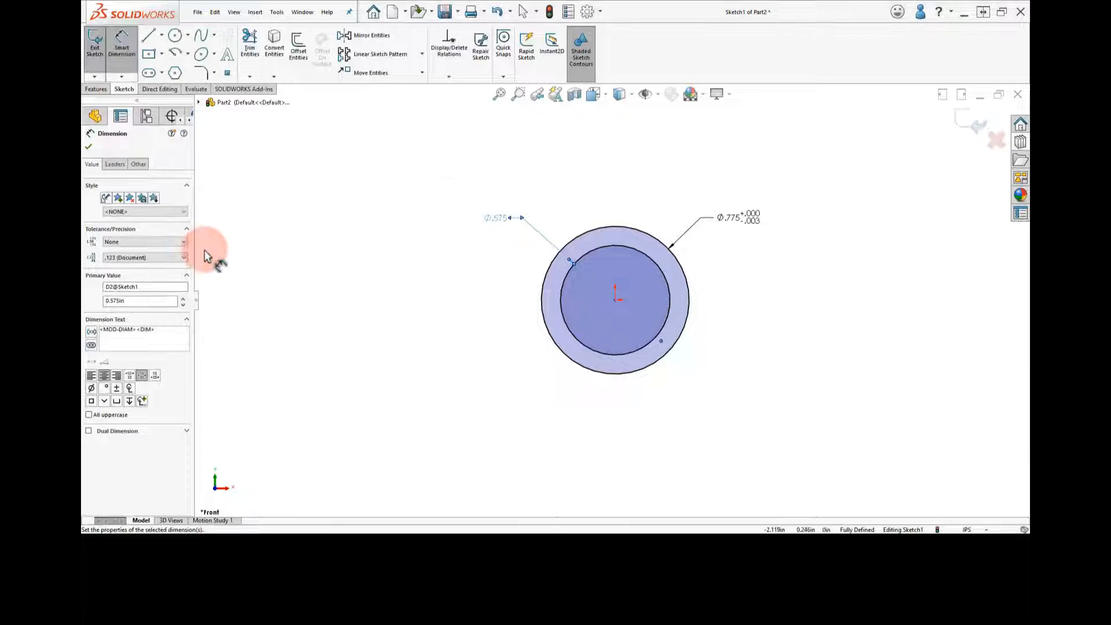
pyautogui.click(173, 242)
pyautogui.click(165, 263)
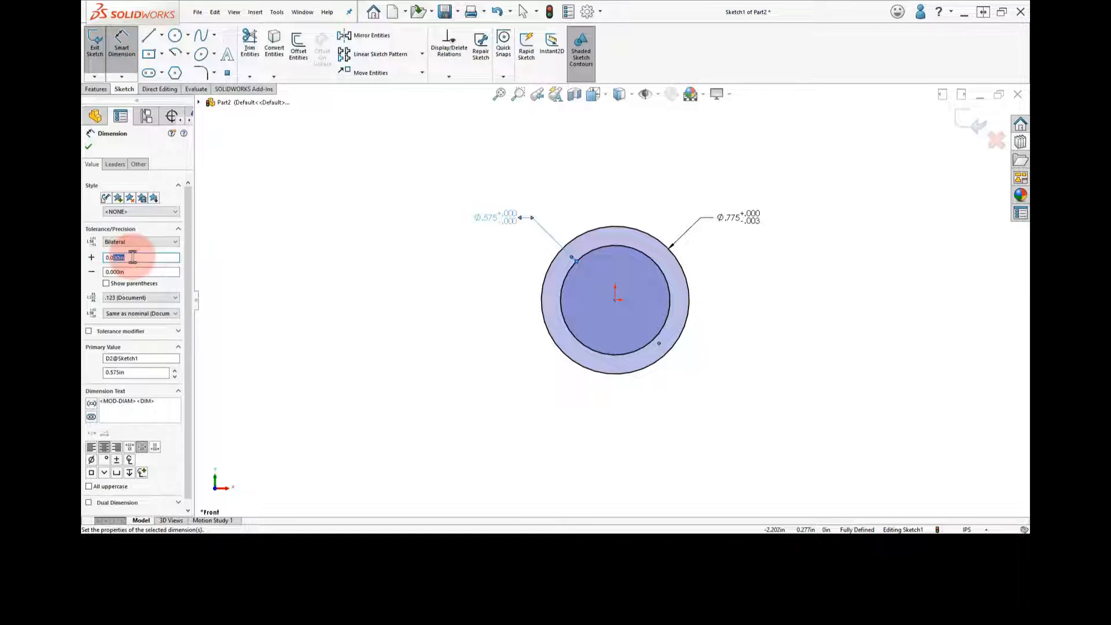
pyautogui.click(261, 260)
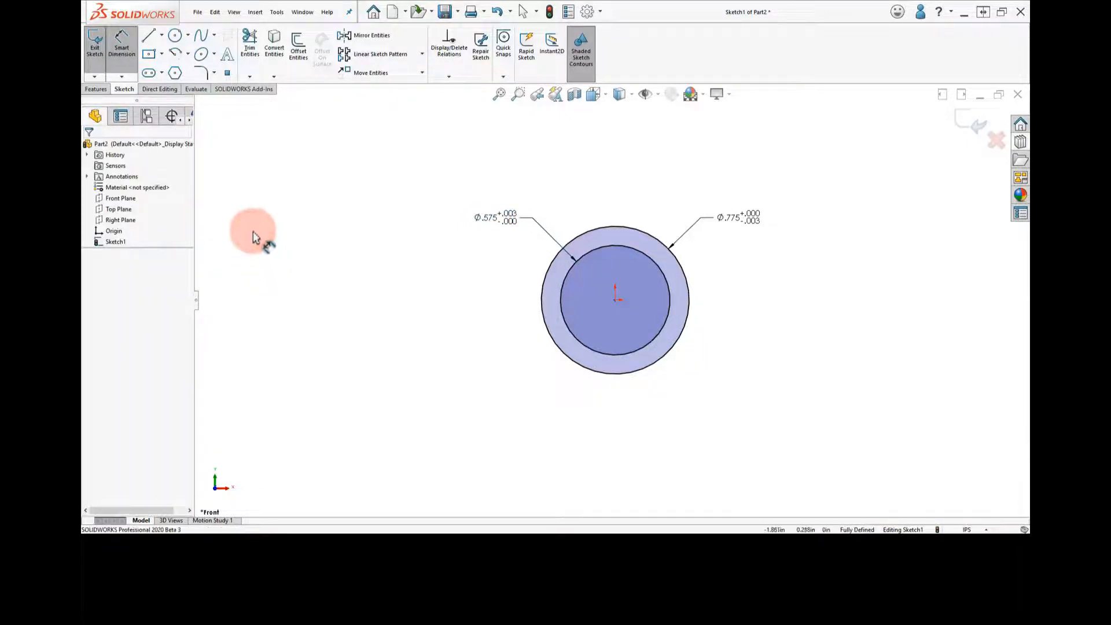
# Extrude the ring profile as a blind boss 0.875 in deep and assign Brass as the part's material
pyautogui.click(92, 89)
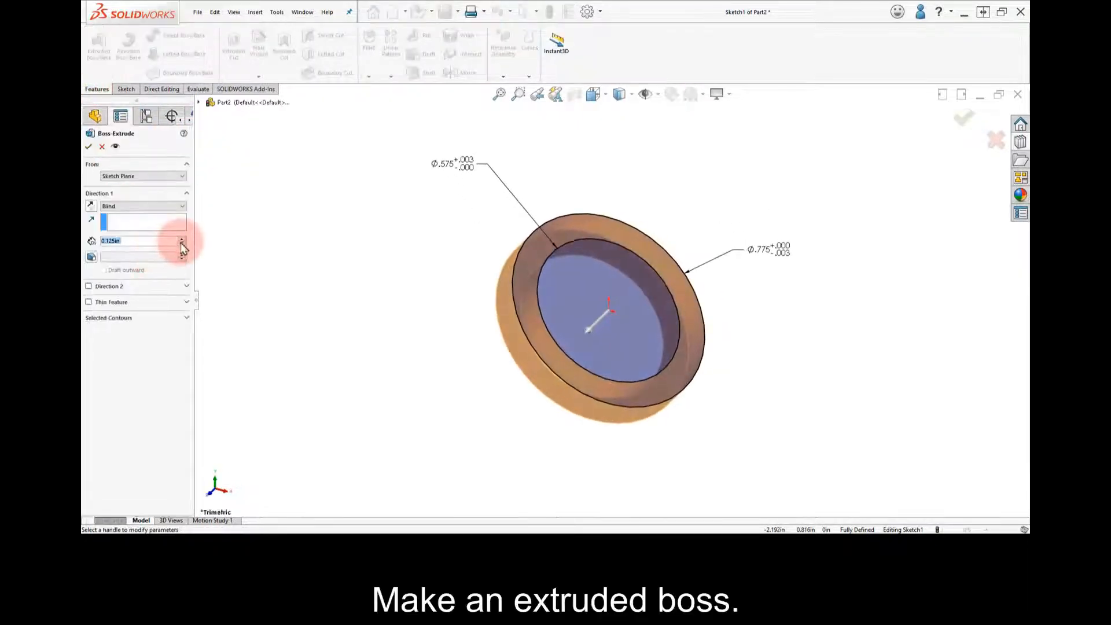
pyautogui.click(182, 239)
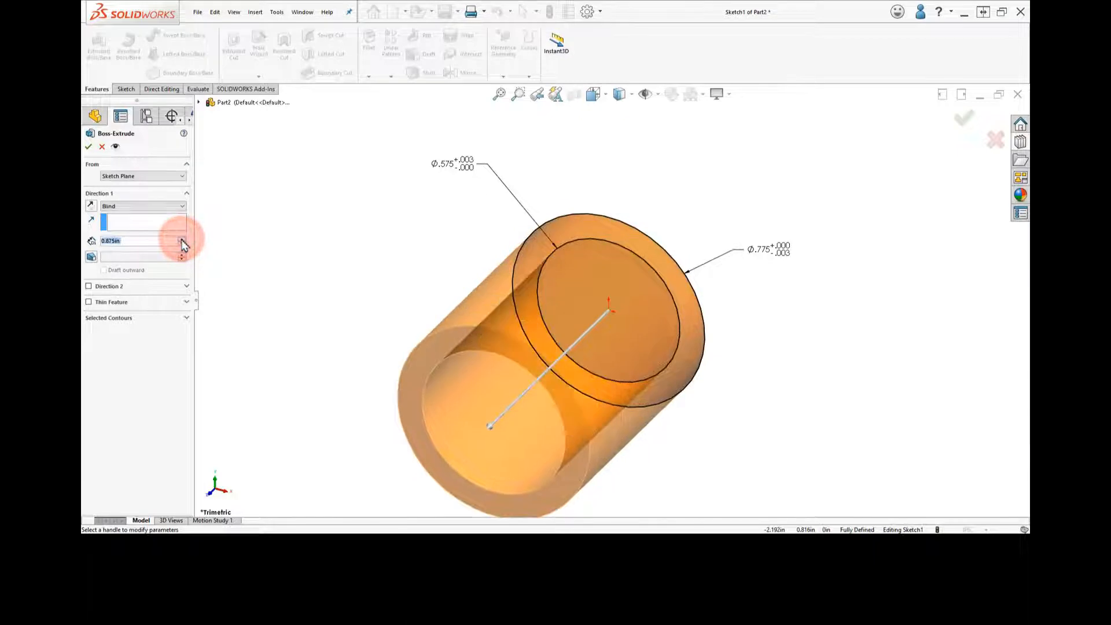
pyautogui.click(89, 148)
pyautogui.rightClick(154, 199)
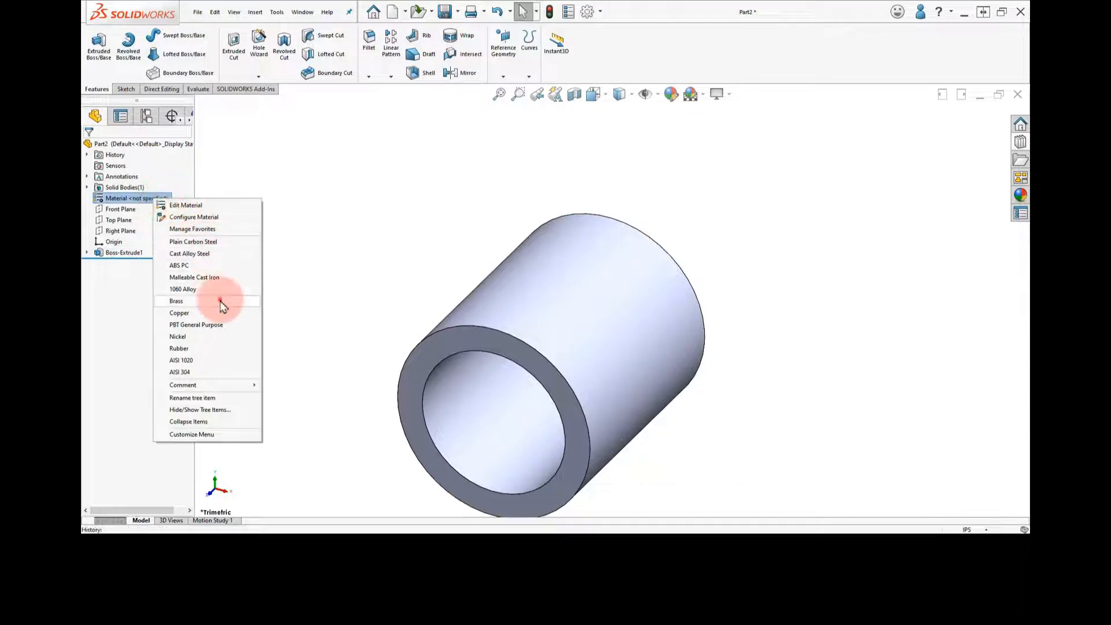
pyautogui.click(221, 304)
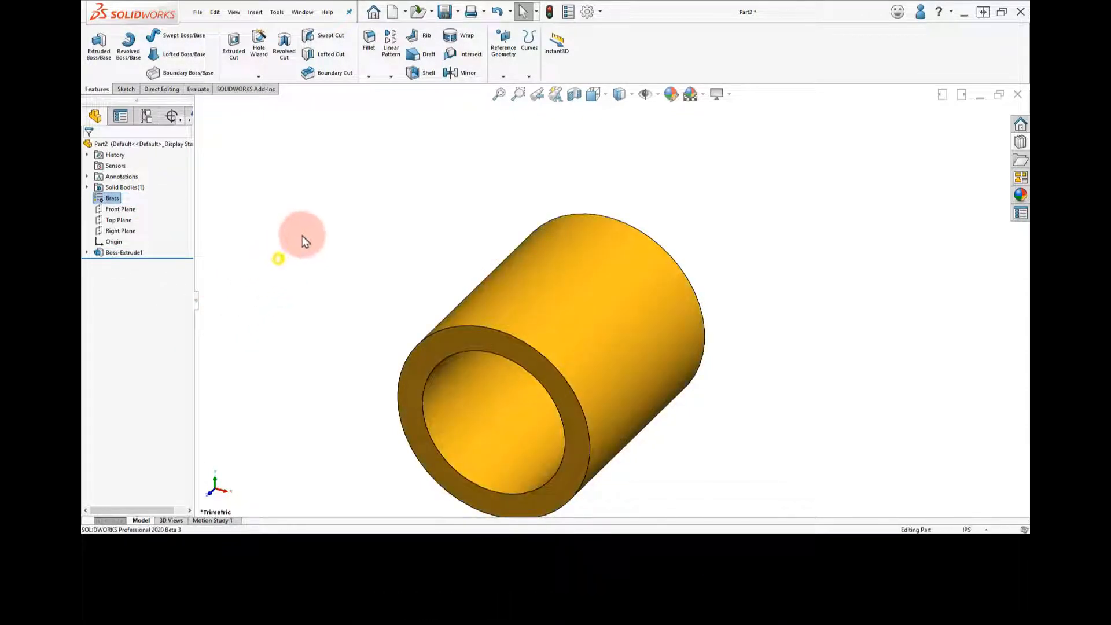
# Save the brass part as Bushing in the Lesson folder
pyautogui.press('f')
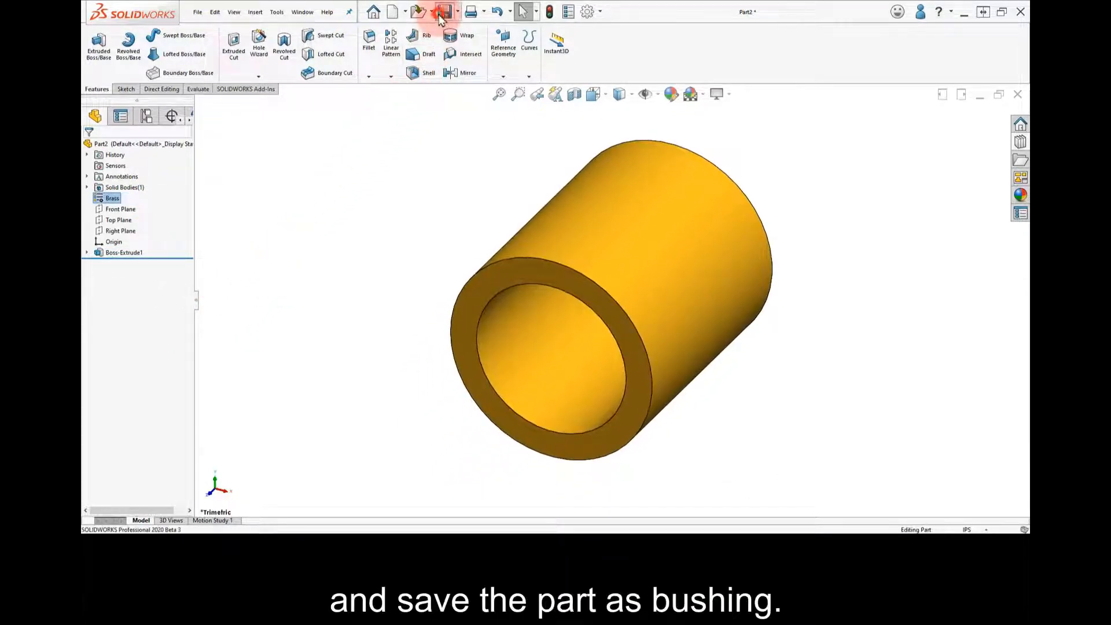
pyautogui.click(444, 13)
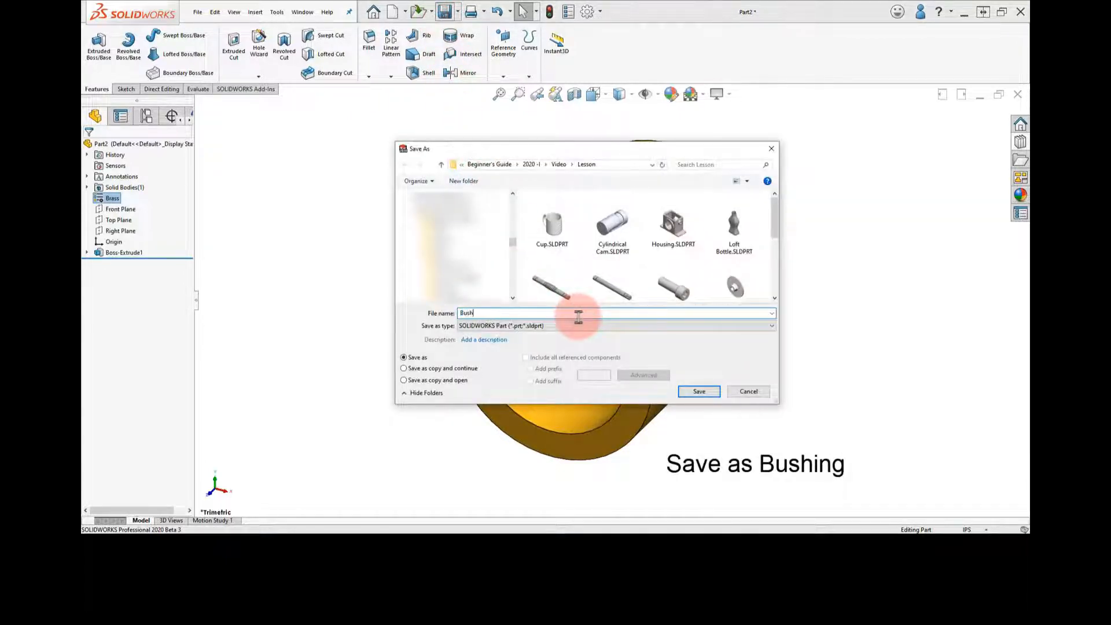
pyautogui.click(715, 393)
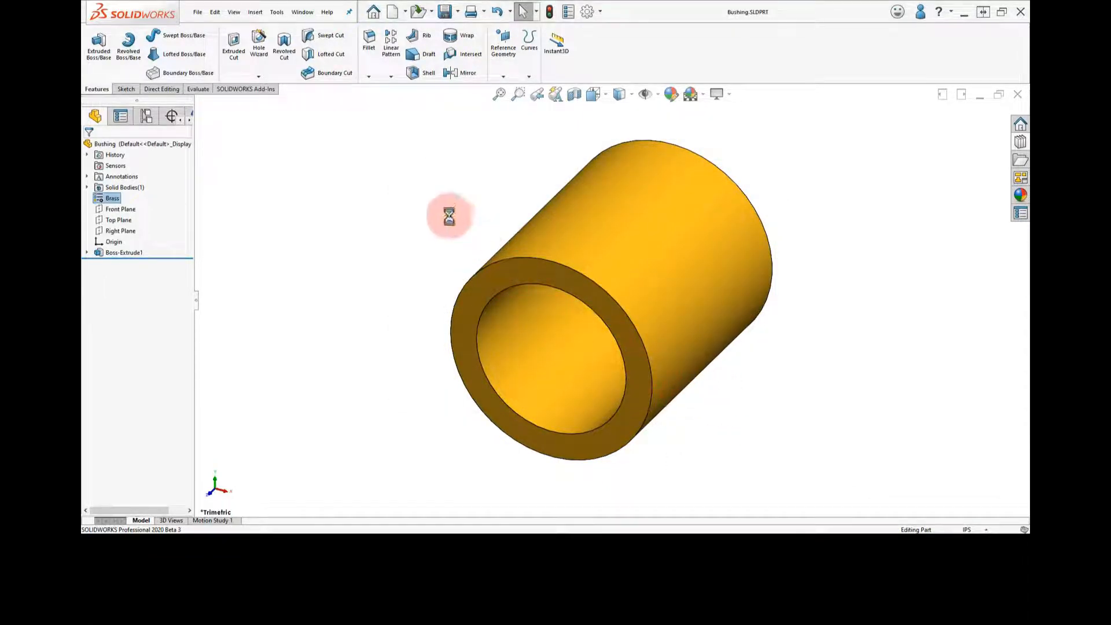
# Insert the Bushing into the Gear Box Complete assembly beside the hex end of the yellow shaft and copy it to the opposite side
pyautogui.click(317, 11)
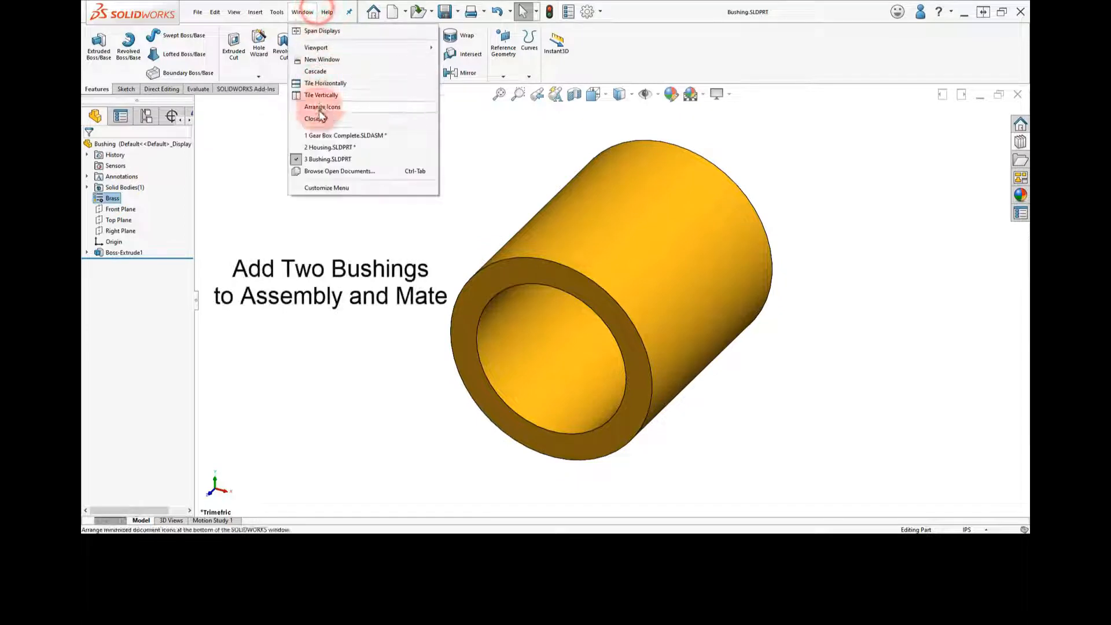
pyautogui.click(322, 137)
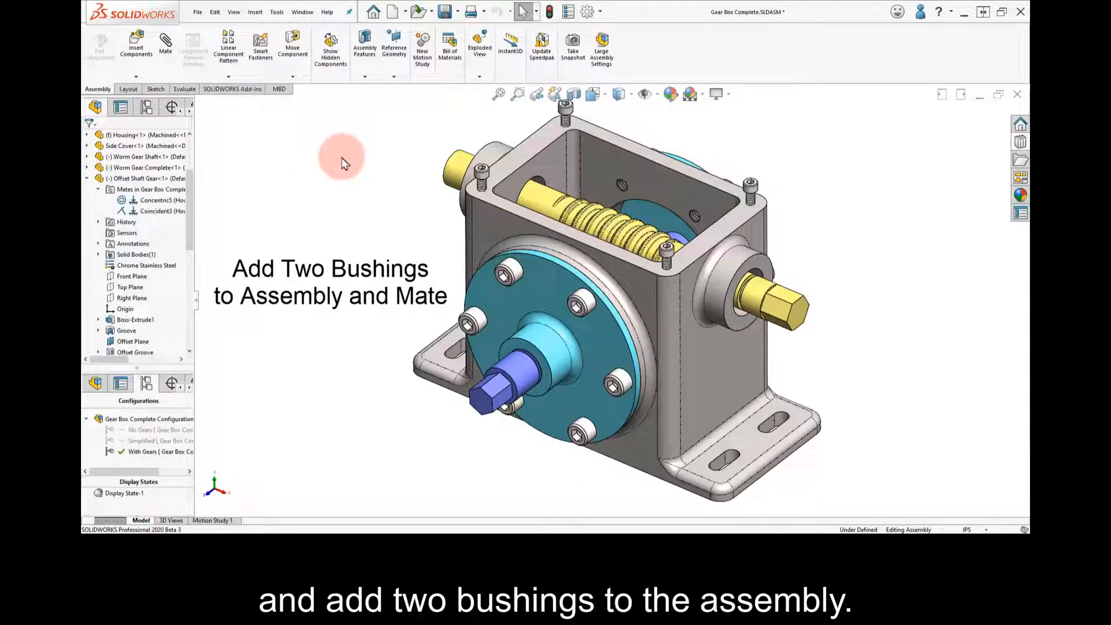
pyautogui.click(136, 46)
pyautogui.click(115, 468)
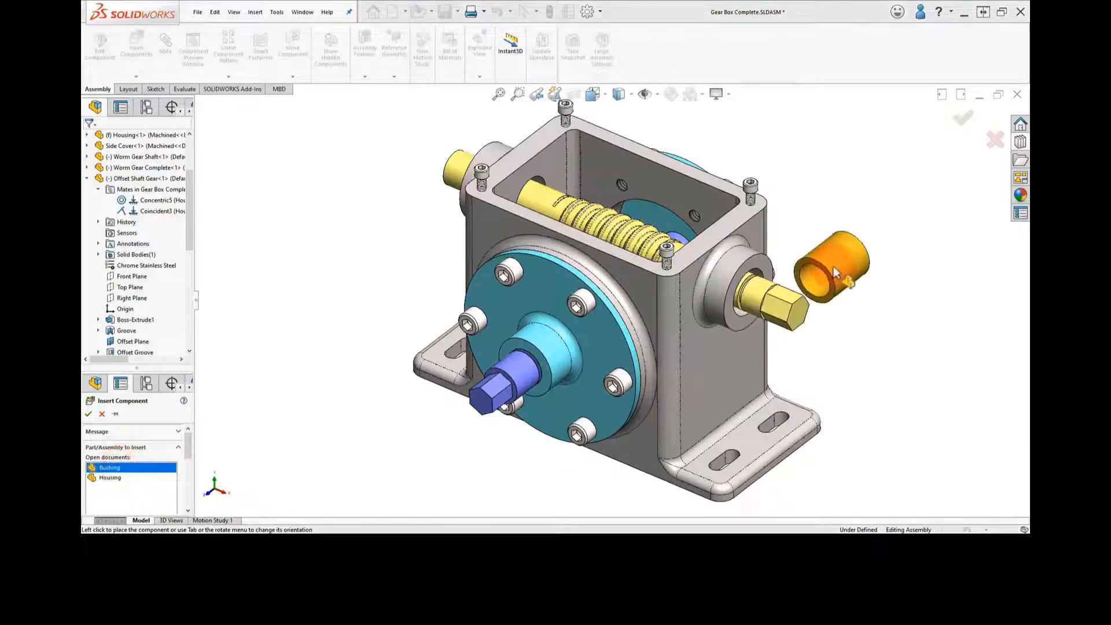
pyautogui.click(837, 258)
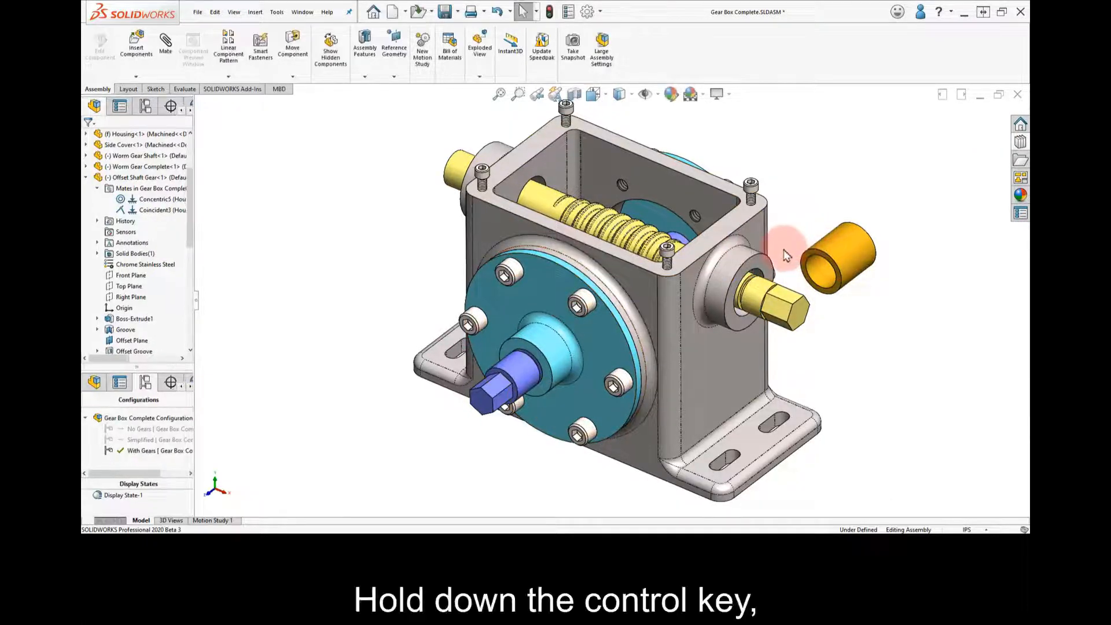
pyautogui.keyDown('ctrl'); pyautogui.moveTo(846, 248); pyautogui.dragTo(397, 168); pyautogui.keyUp('ctrl')
pyautogui.click(429, 249)
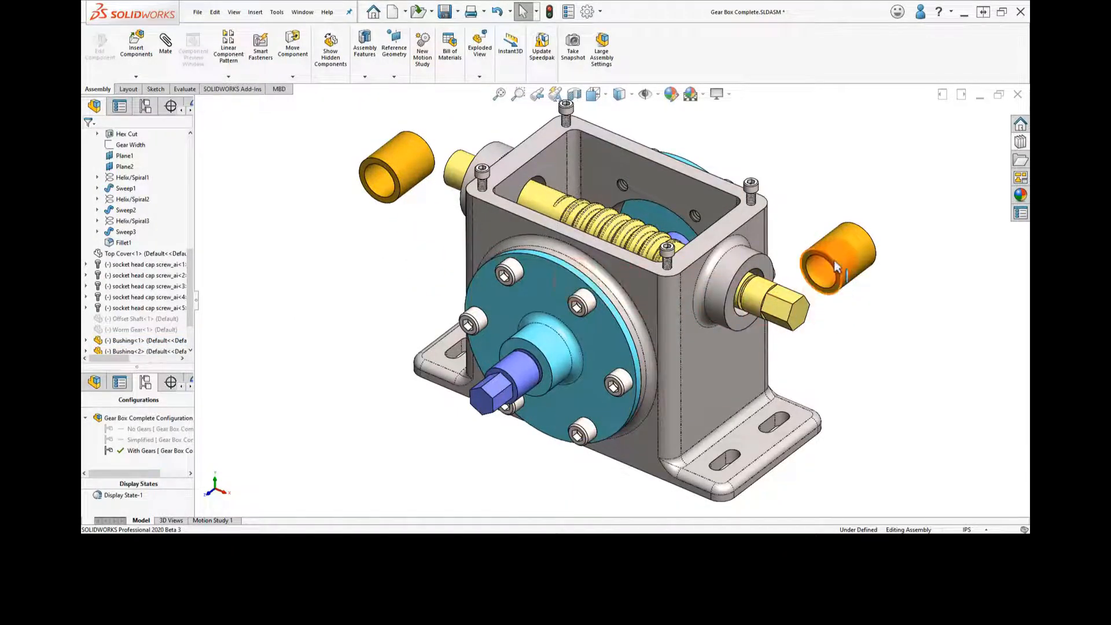
# Mate both bushings concentric and coincident to the Offset Shaft Gear, seating one in each side boss of the Housing
pyautogui.keyDown('alt'); pyautogui.moveTo(835, 266); pyautogui.dragTo(808, 232); pyautogui.keyUp('alt')
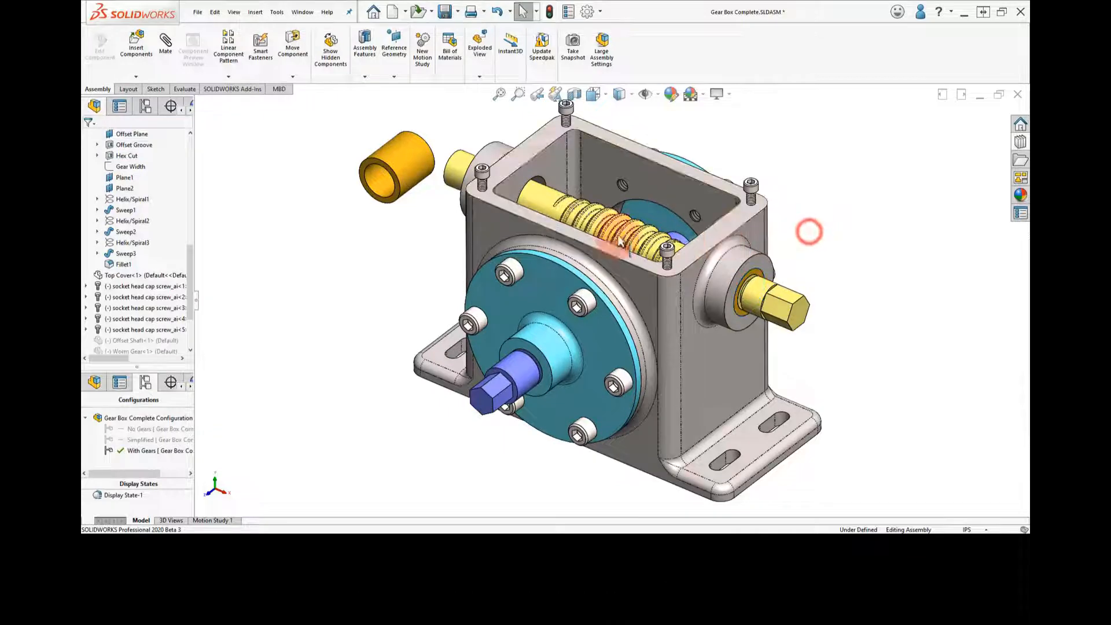
pyautogui.moveTo(430, 199); pyautogui.dragTo(576, 221, button='middle')
pyautogui.scroll(-10, 470, 219)
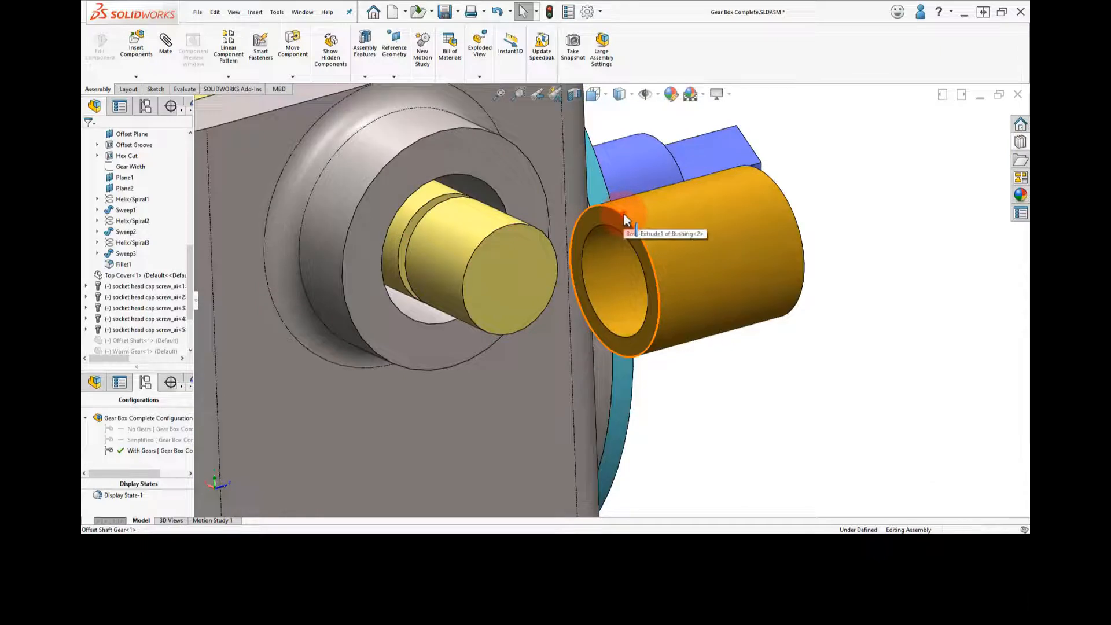
pyautogui.keyDown('alt'); pyautogui.moveTo(624, 220); pyautogui.dragTo(491, 195); pyautogui.keyUp('alt')
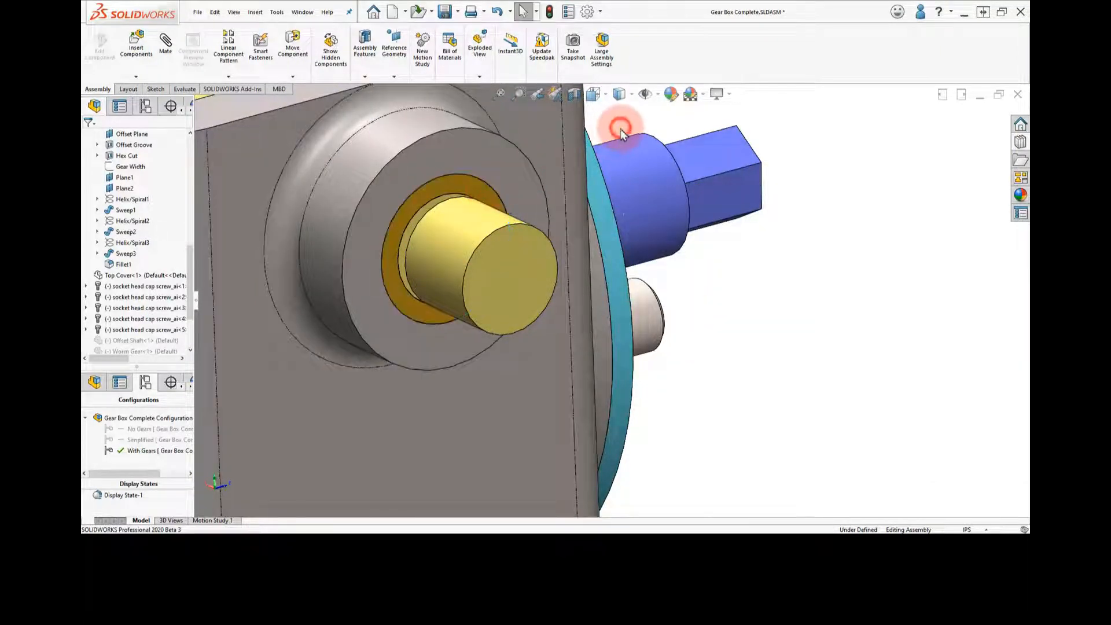
pyautogui.moveTo(620, 130); pyautogui.dragTo(642, 116, button='right')
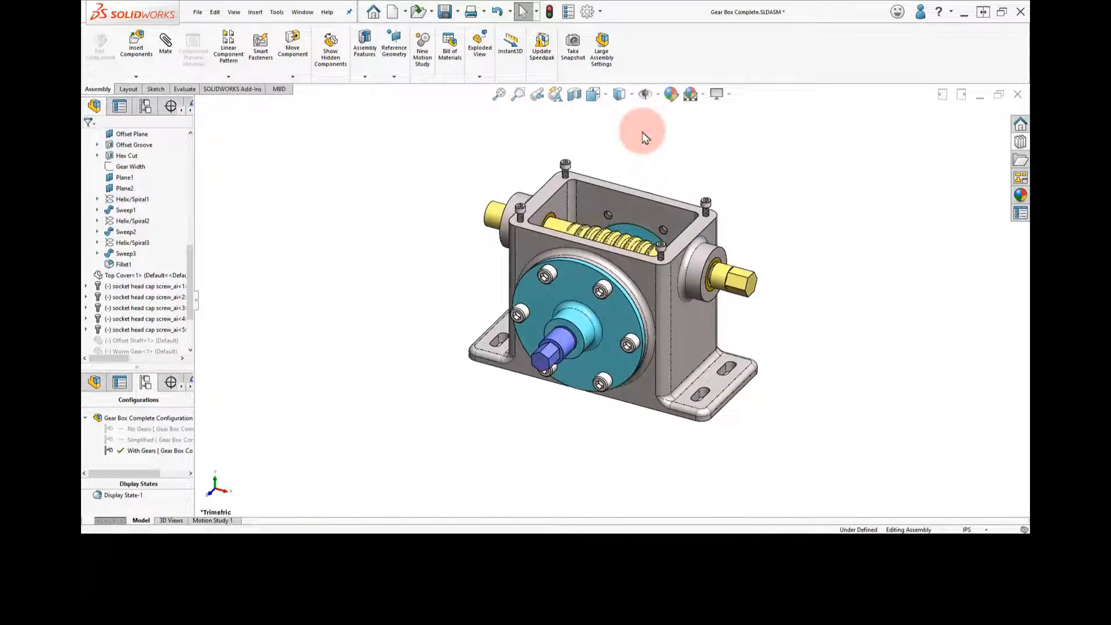
# Make the Housing component transparent
pyautogui.scroll(-3, 622, 217)
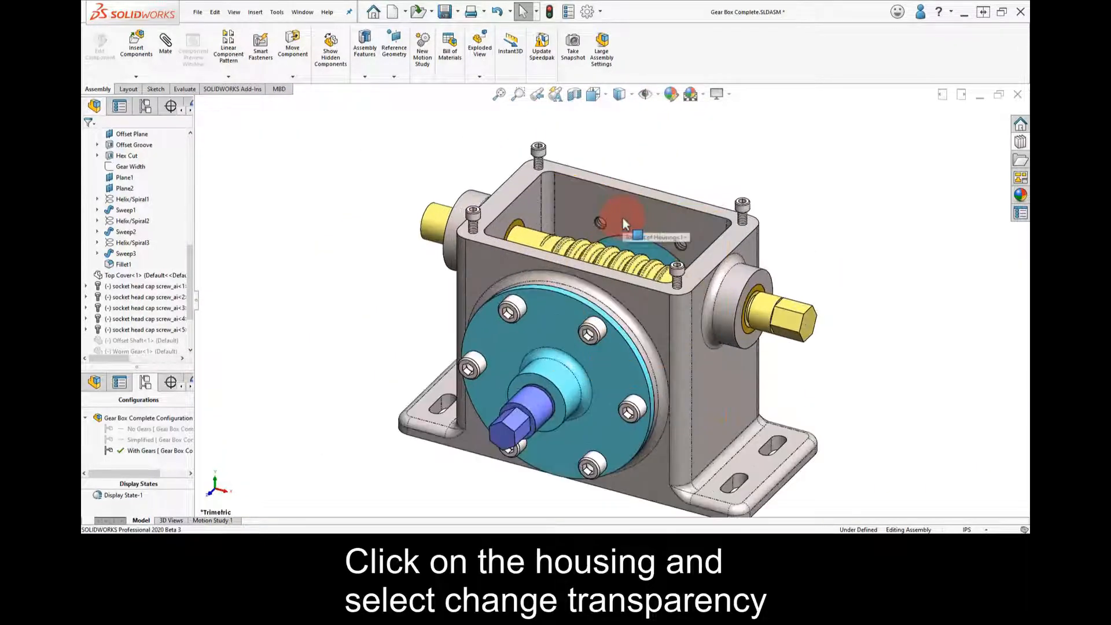
pyautogui.middleClick(623, 218)
pyautogui.moveTo(622, 218)
pyautogui.mouseDown(button='middle')
pyautogui.moveTo(598, 227)
pyautogui.moveTo(629, 210)
pyautogui.moveTo(607, 218)
pyautogui.mouseUp(button='middle')
pyautogui.click(610, 215)
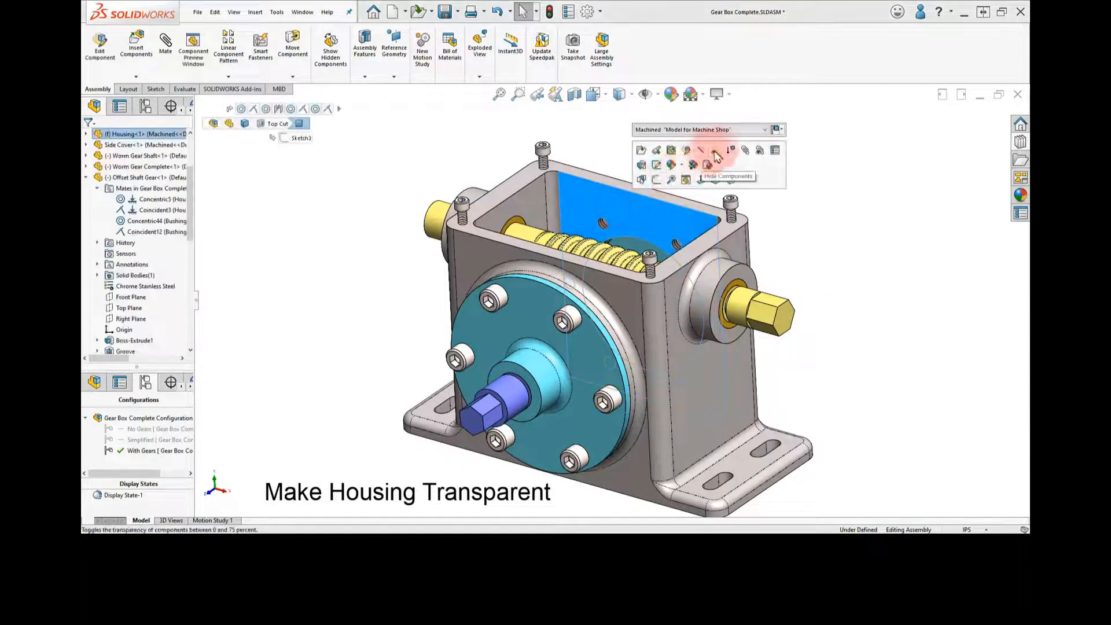
pyautogui.click(716, 152)
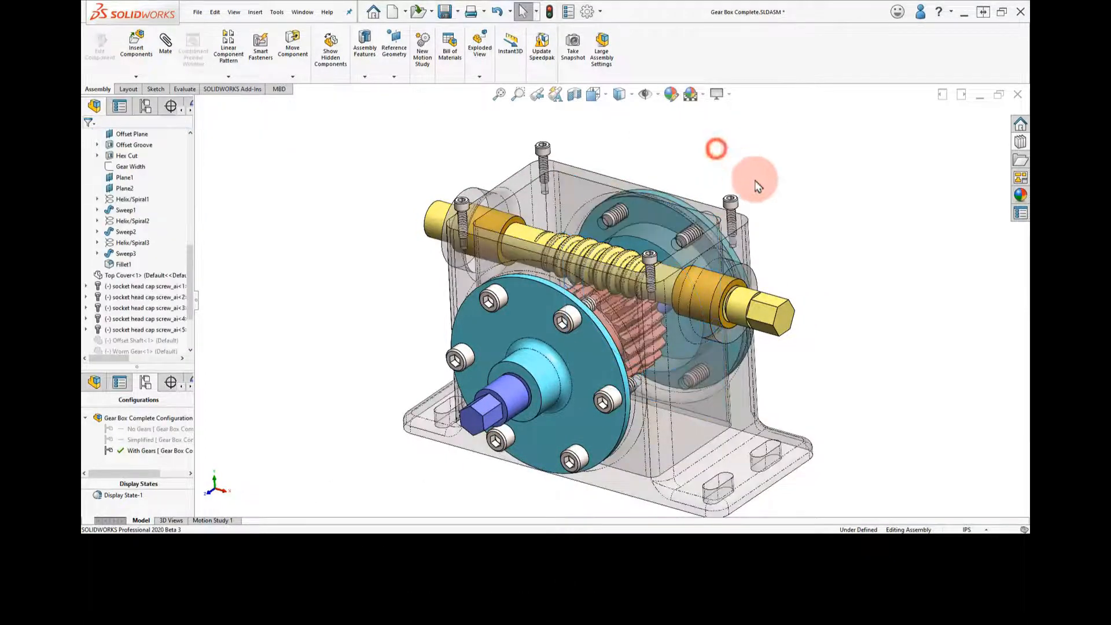
pyautogui.moveTo(775, 204)
pyautogui.mouseDown(button='middle')
pyautogui.moveTo(814, 179)
pyautogui.moveTo(838, 183)
pyautogui.moveTo(809, 181)
pyautogui.moveTo(781, 218)
pyautogui.mouseUp(button='middle')
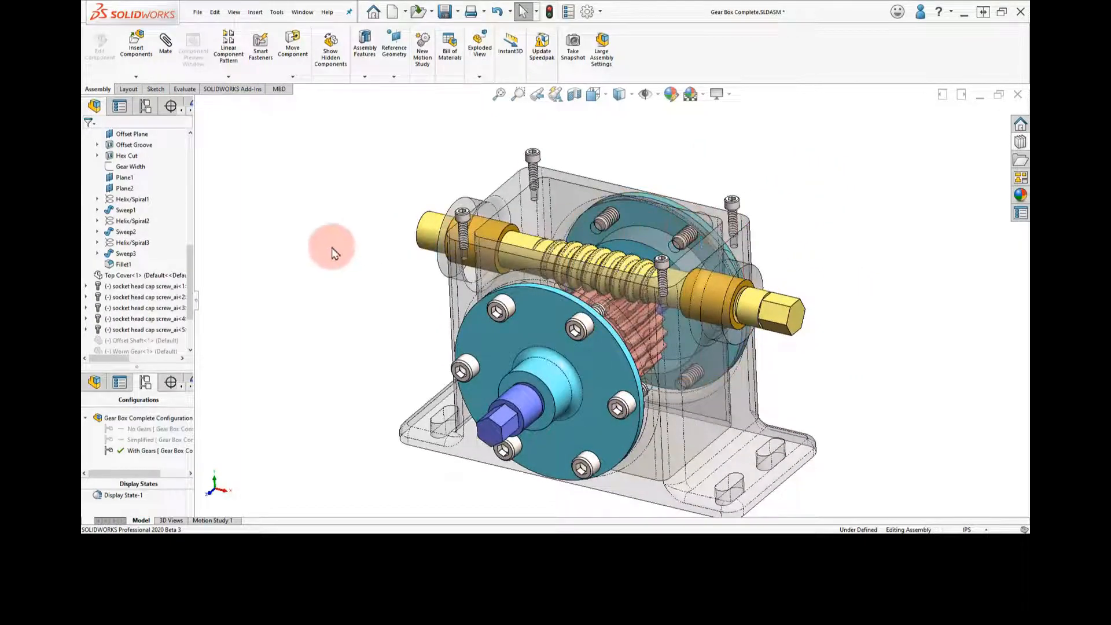
# Restore the full-height feature tree and collapse the Offset Shaft Gear's branch
pyautogui.moveTo(157, 369); pyautogui.dragTo(158, 91)
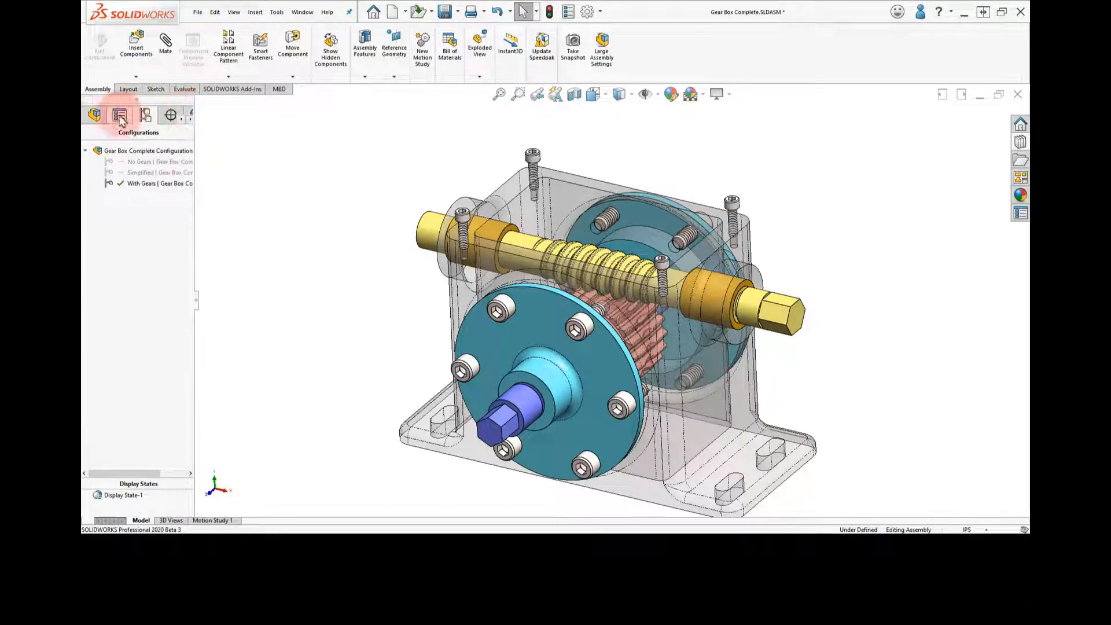
pyautogui.click(94, 114)
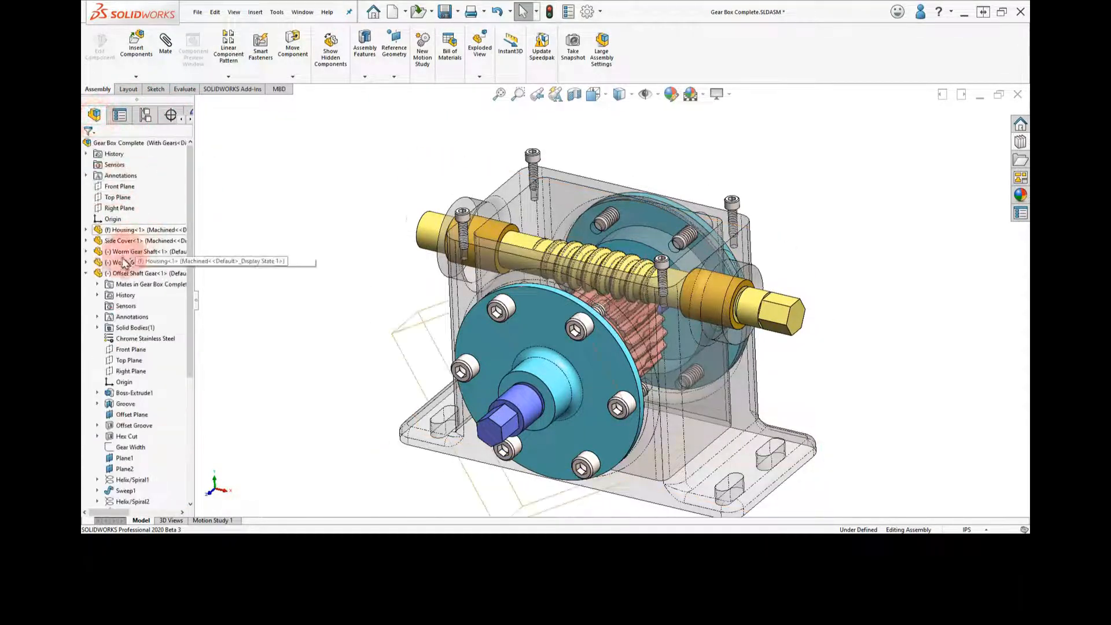
pyautogui.click(86, 275)
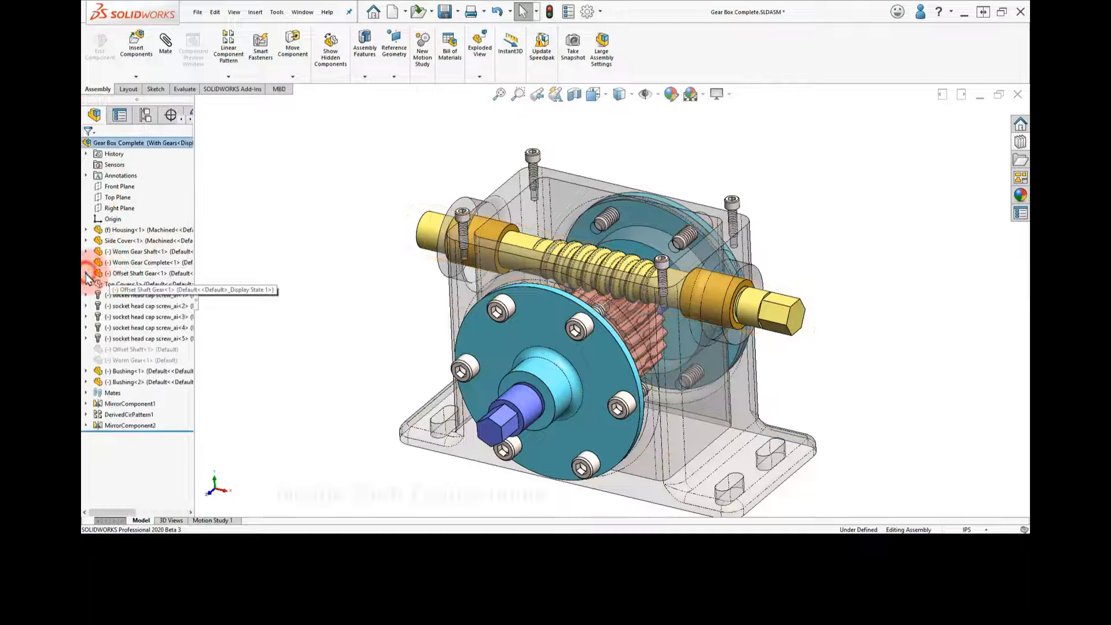
# Isolate the Worm Gear Shaft, Worm Gear Complete and Offset Shaft Gear components
pyautogui.click(151, 253)
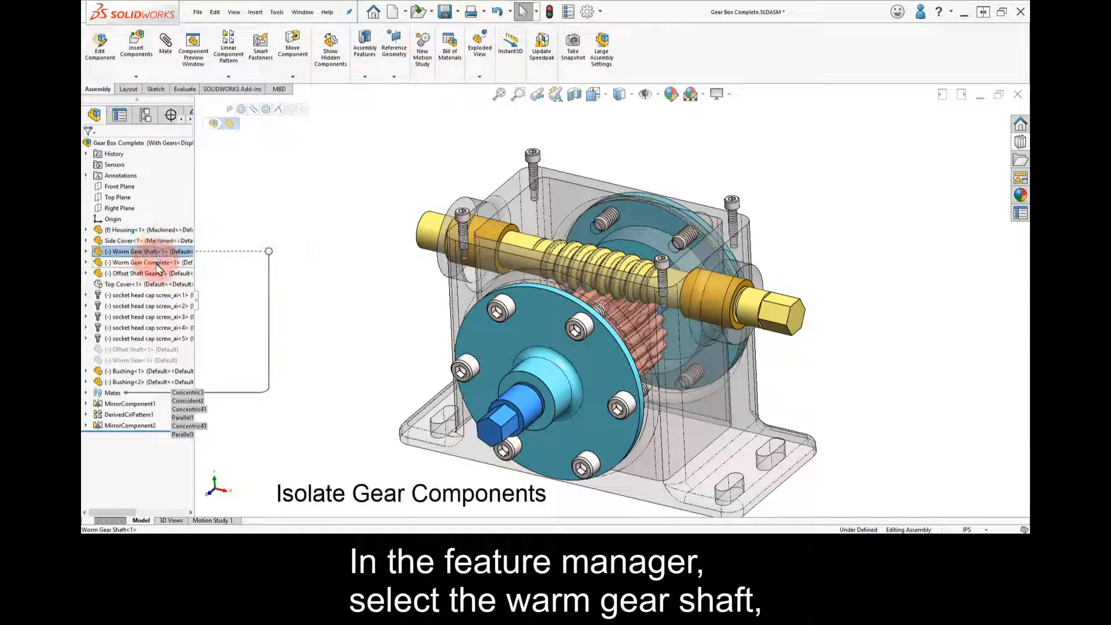
pyautogui.keyDown('ctrl'); pyautogui.click(151, 273); pyautogui.keyUp('ctrl')
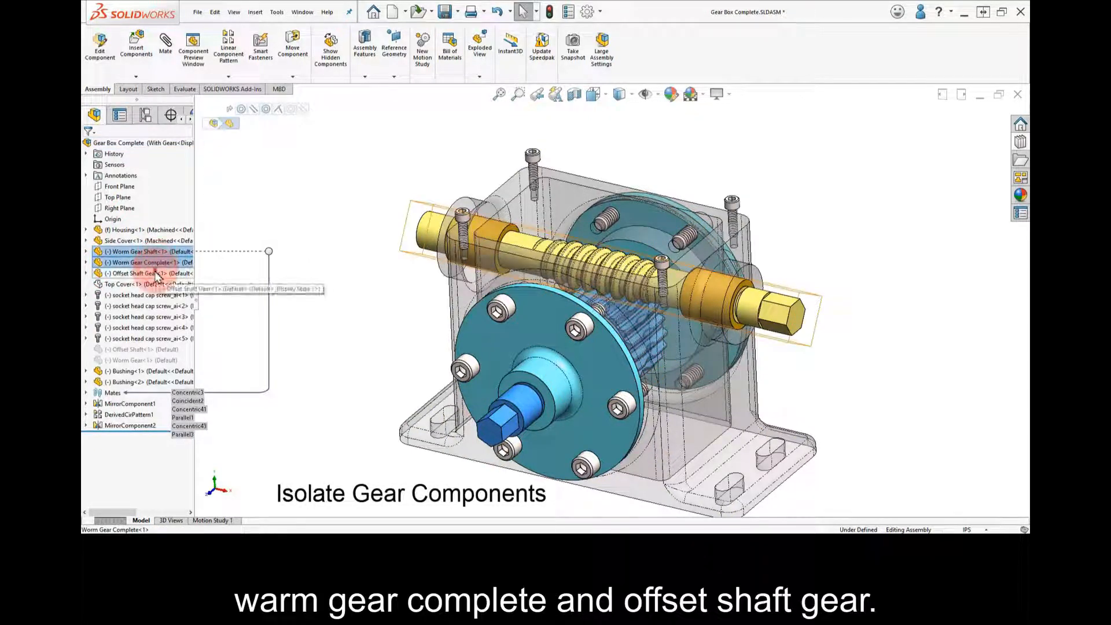
pyautogui.rightClick(253, 213)
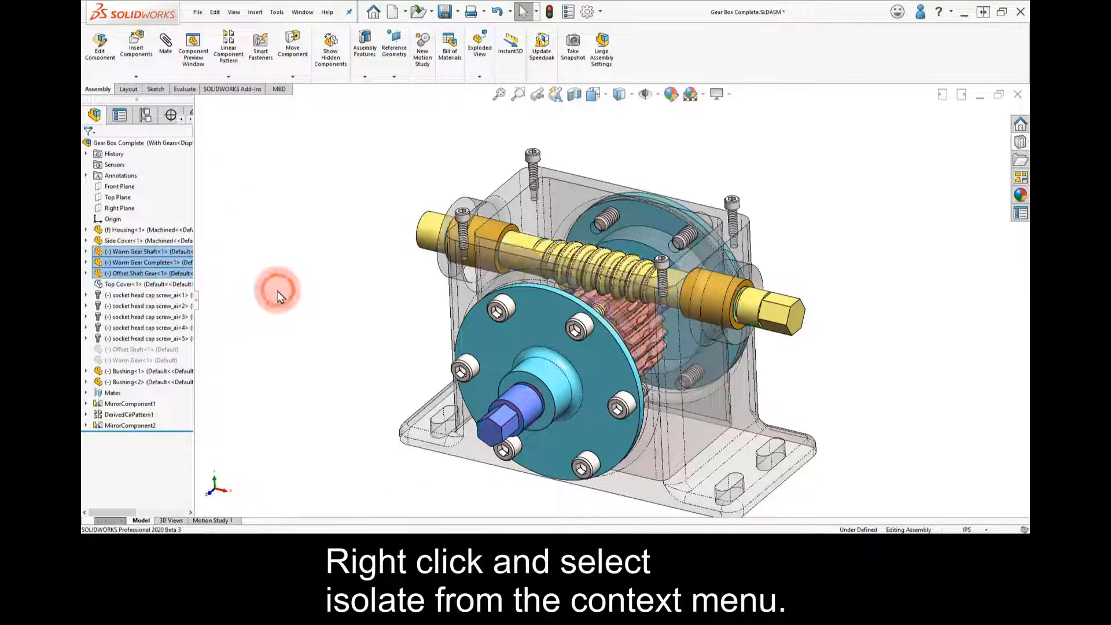
pyautogui.moveTo(481, 276)
pyautogui.mouseDown(button='middle')
pyautogui.moveTo(523, 210)
pyautogui.moveTo(485, 256)
pyautogui.moveTo(475, 251)
pyautogui.moveTo(493, 270)
pyautogui.mouseUp(button='middle')
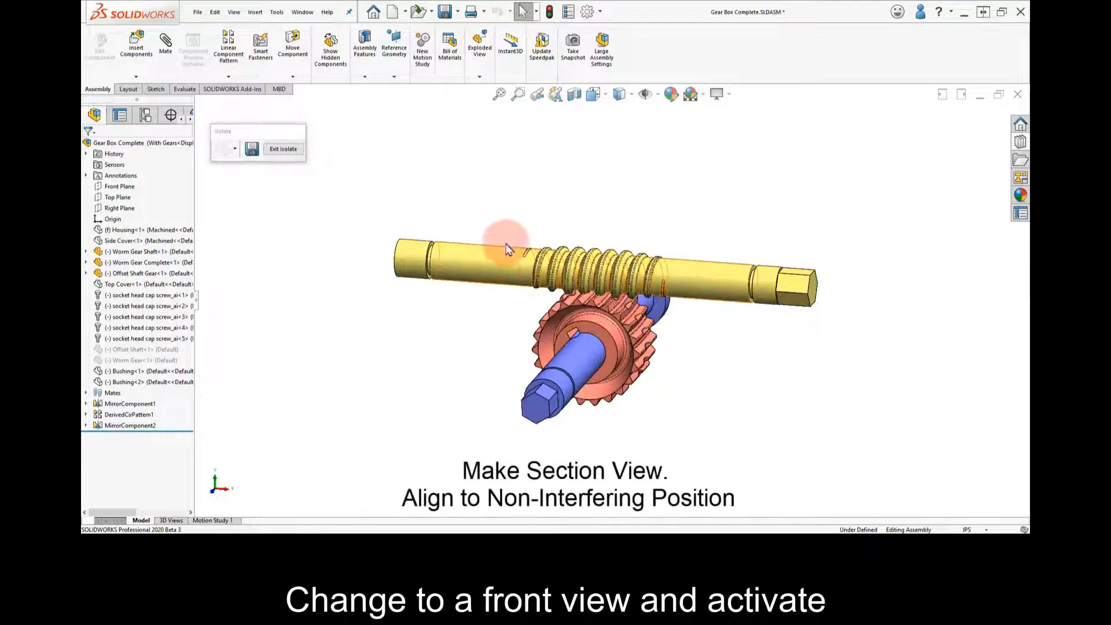
# Show the isolated gears from the front and cut them with a section view at the Front Plane
pyautogui.moveTo(585, 203); pyautogui.dragTo(550, 173, button='right')
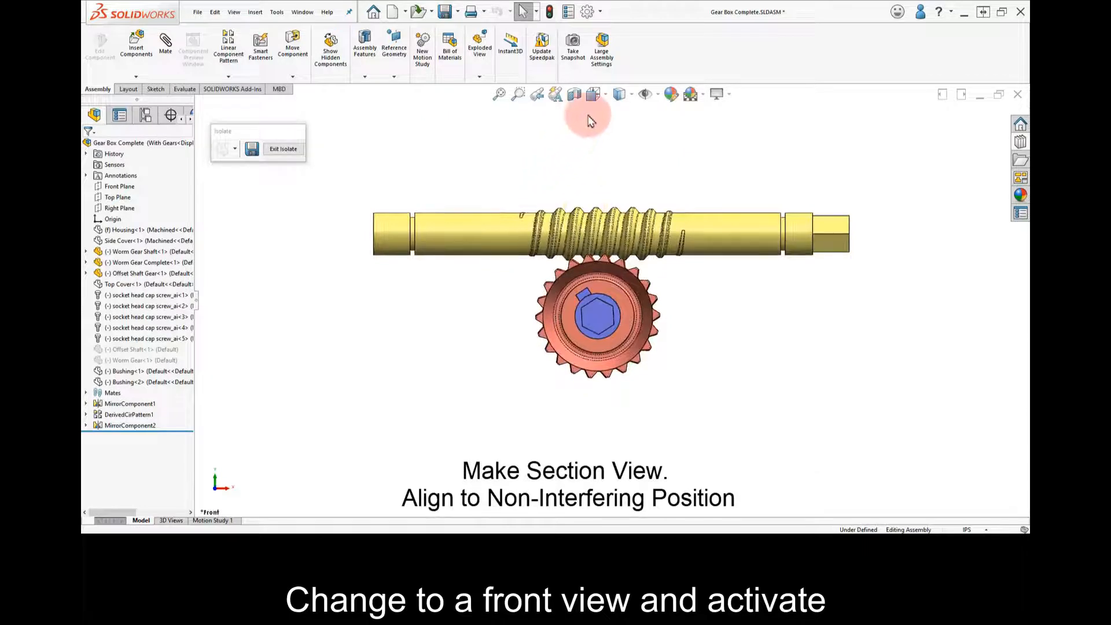
pyautogui.click(574, 95)
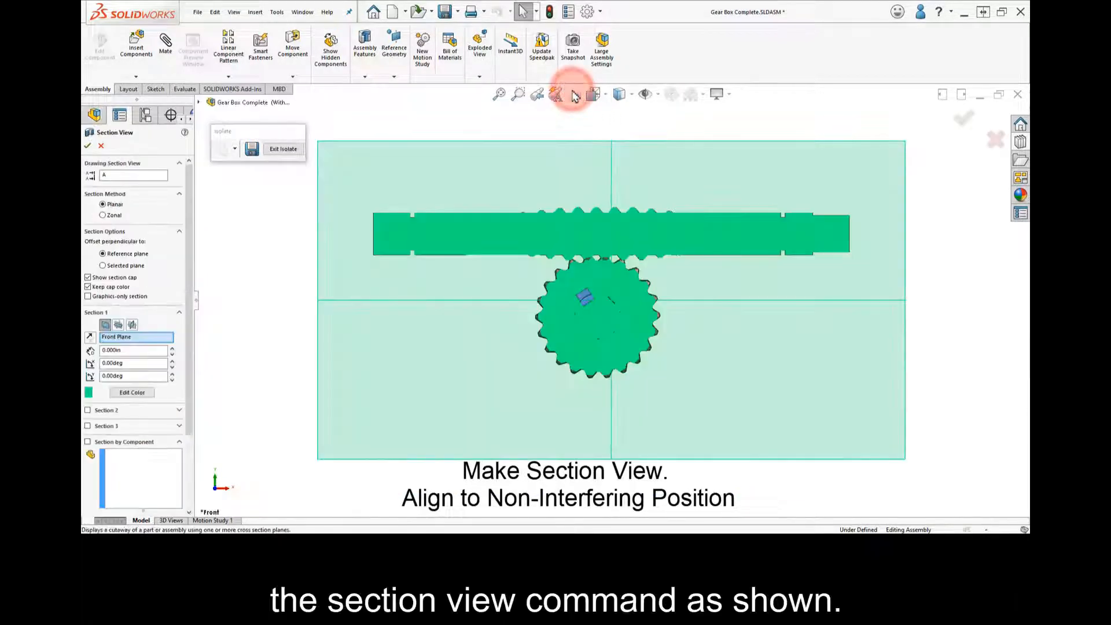
pyautogui.click(88, 146)
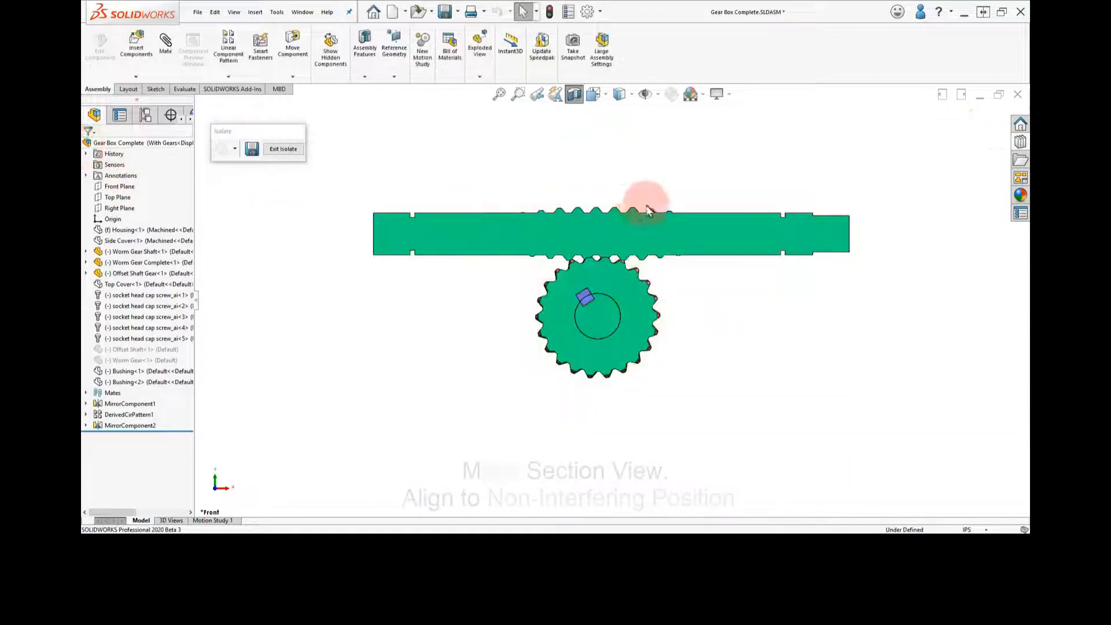
# Rotate the worm gear until its teeth mesh with the worm thread without interfering, and turn off the section view
pyautogui.scroll(-8, 607, 241)
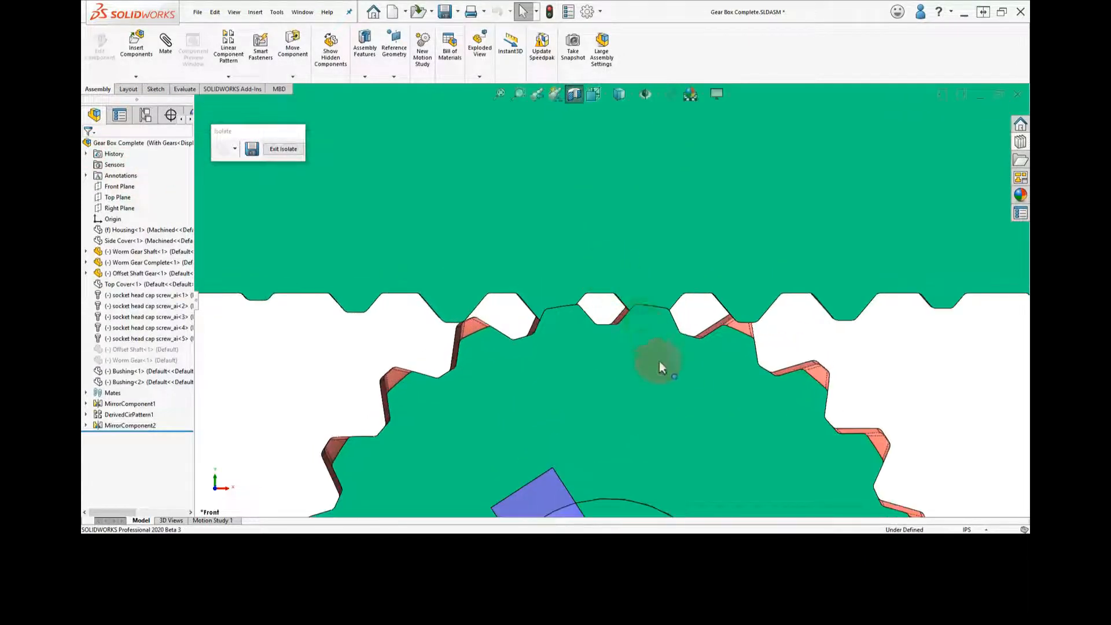
pyautogui.moveTo(746, 335); pyautogui.dragTo(700, 306)
pyautogui.press('Escape')
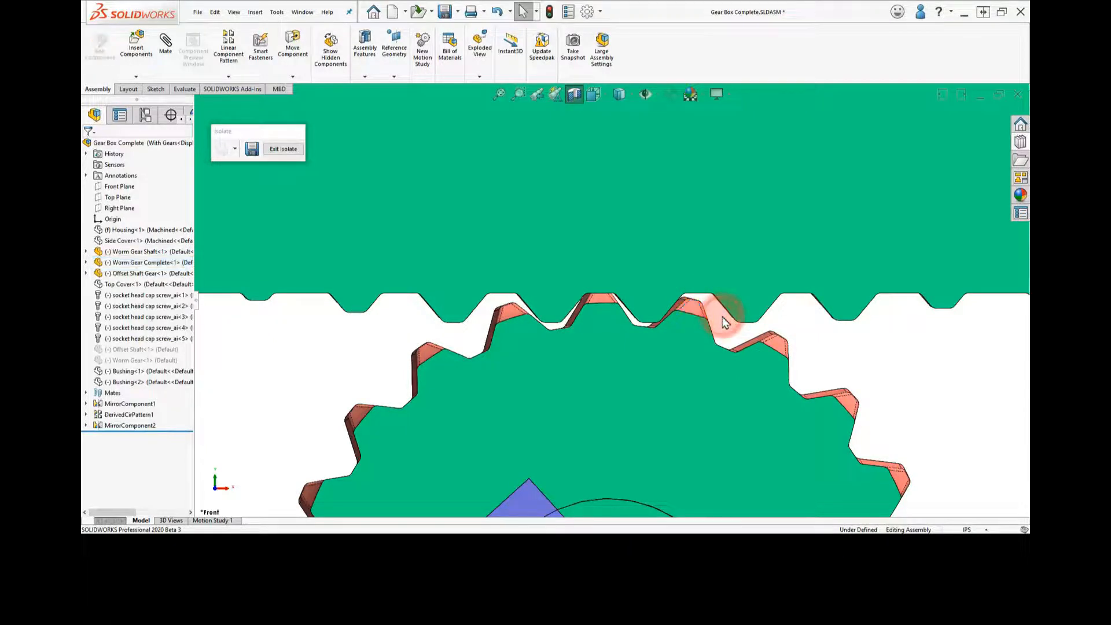
pyautogui.click(573, 94)
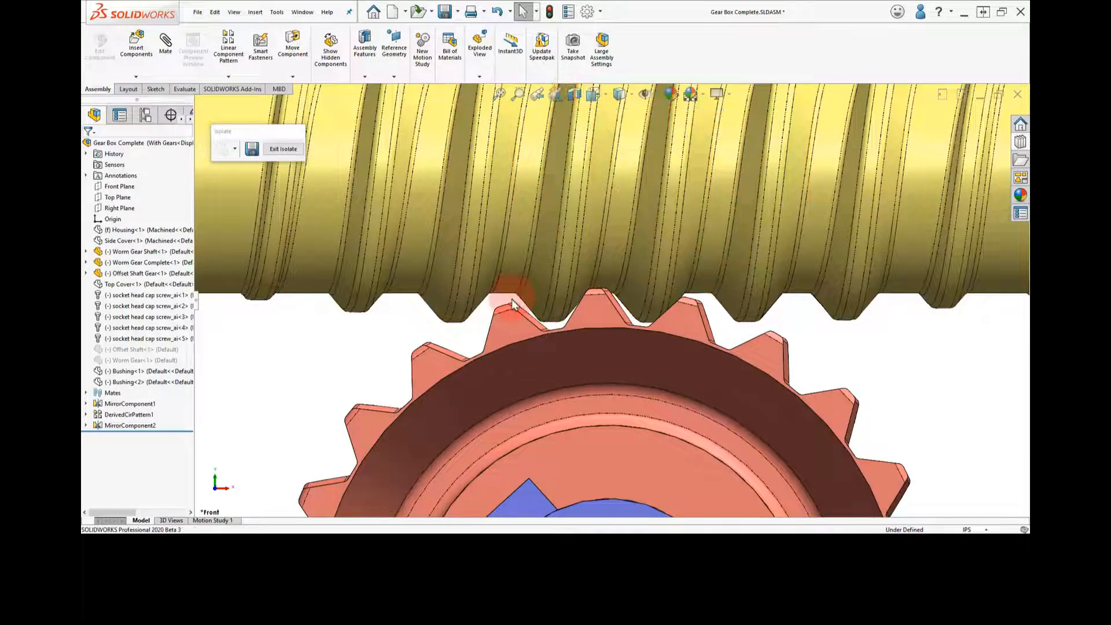
# Start a gear mate between the cylindrical faces of the Worm Gear Shaft and the Offset Shaft Gear
pyautogui.scroll(3, 476, 335)
pyautogui.moveTo(475, 336); pyautogui.dragTo(501, 324, button='right')
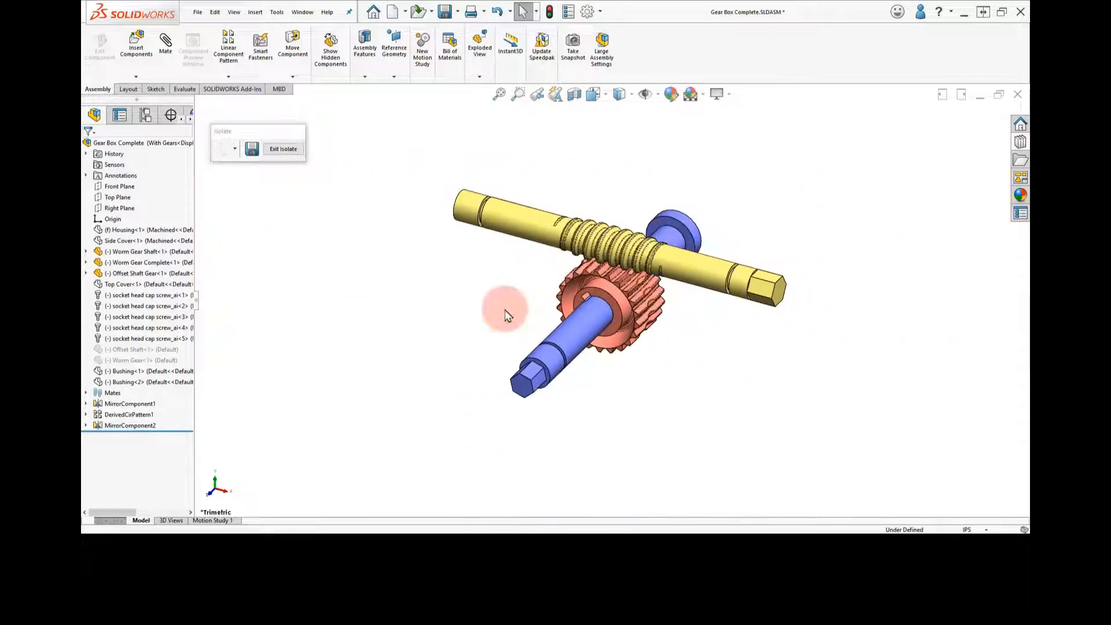
pyautogui.scroll(-1, 636, 263)
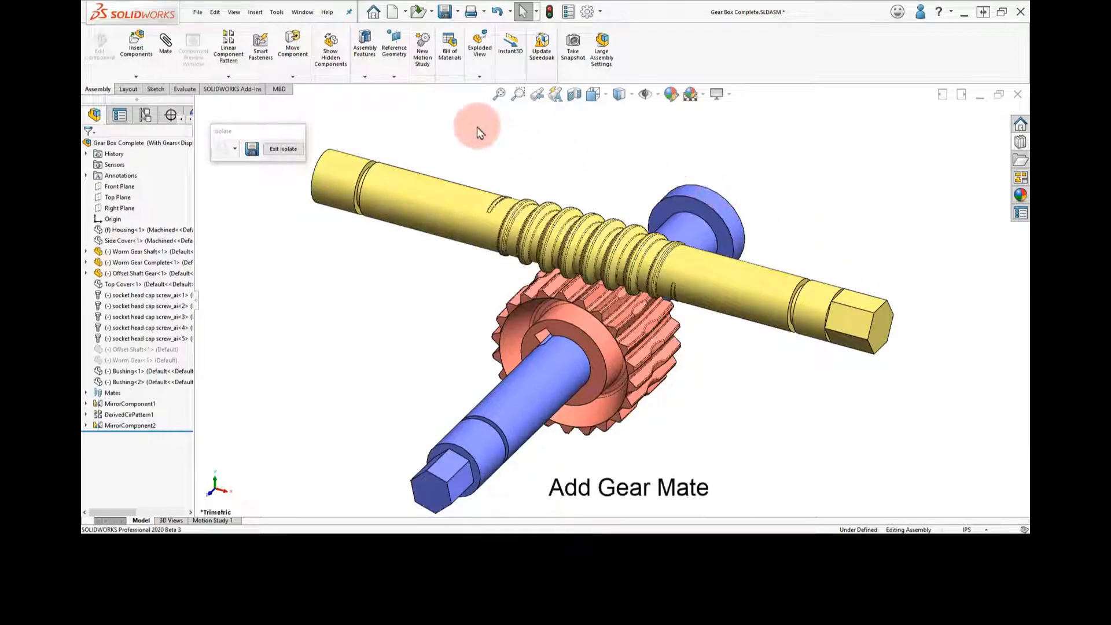
pyautogui.click(166, 49)
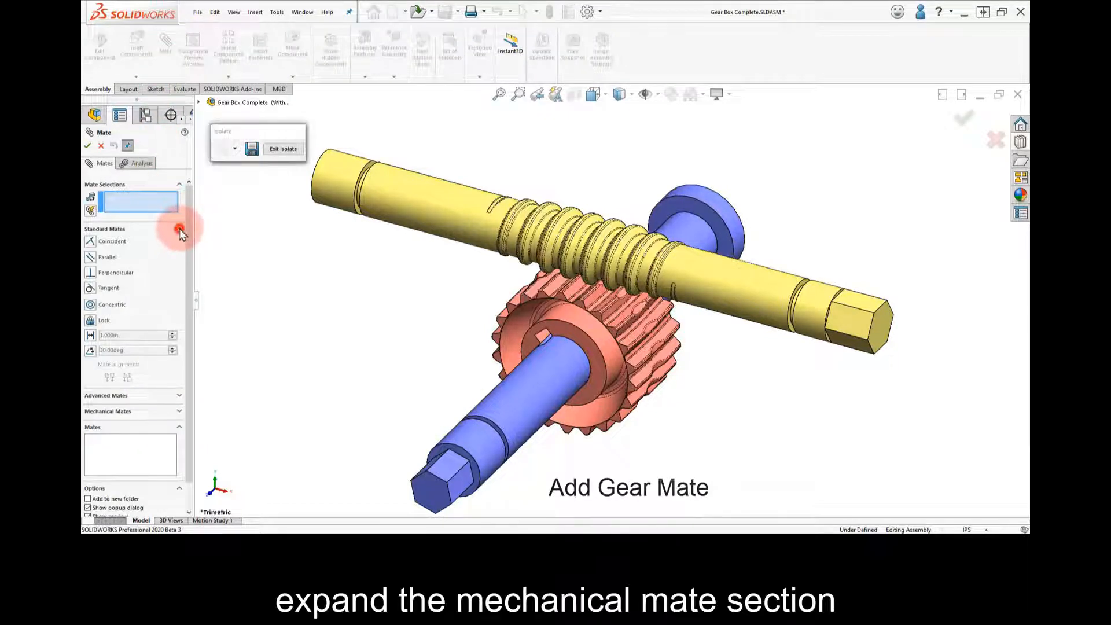
pyautogui.click(178, 228)
pyautogui.click(189, 261)
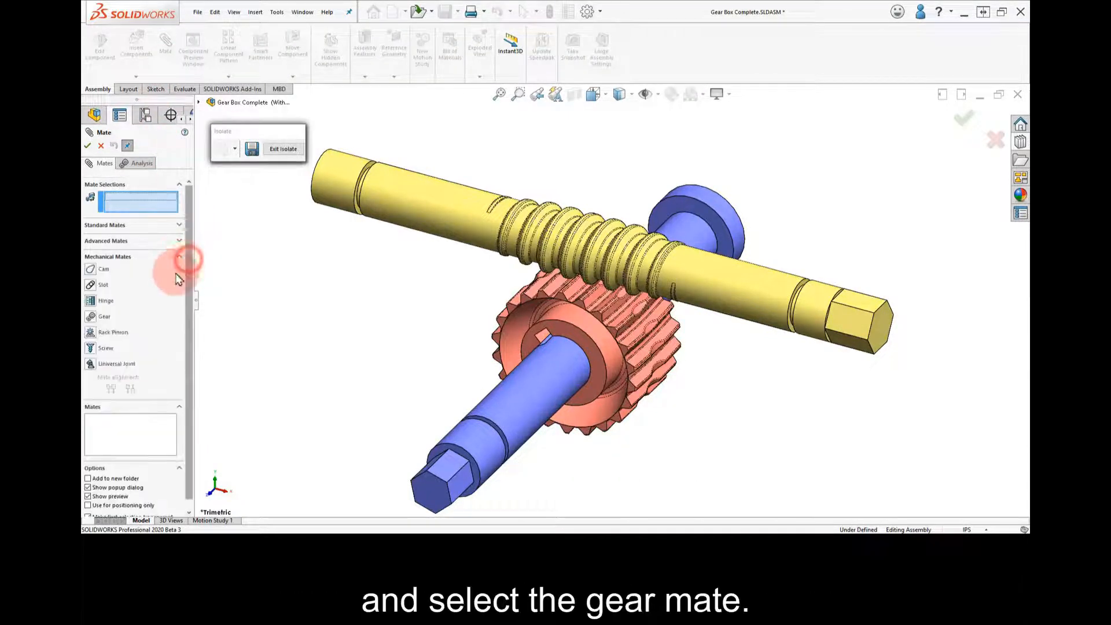
pyautogui.click(93, 317)
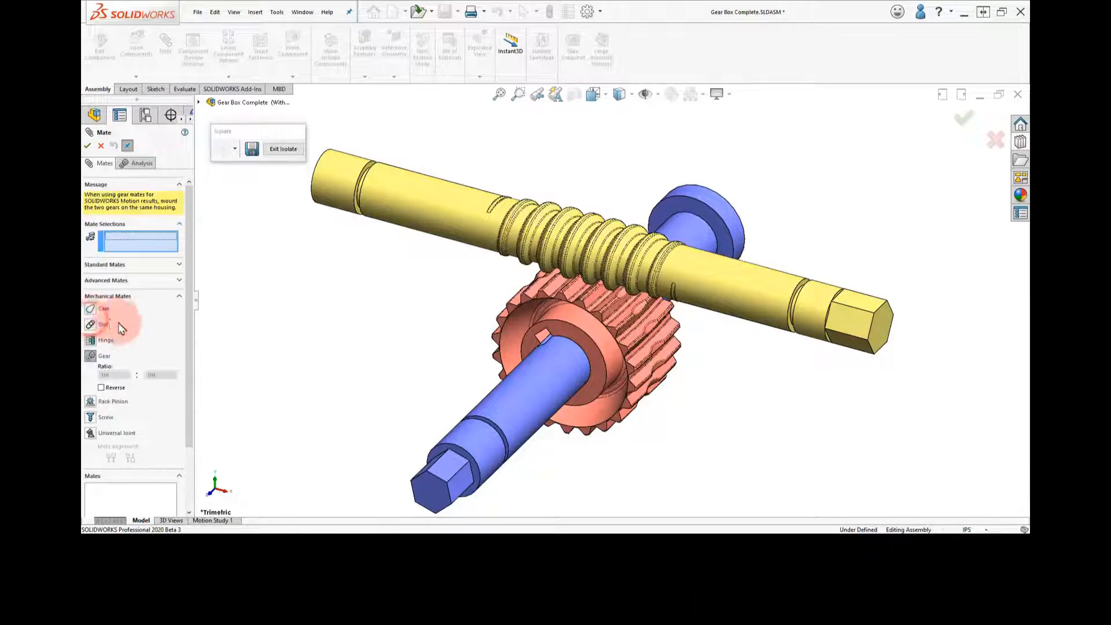
pyautogui.click(780, 292)
pyautogui.click(529, 425)
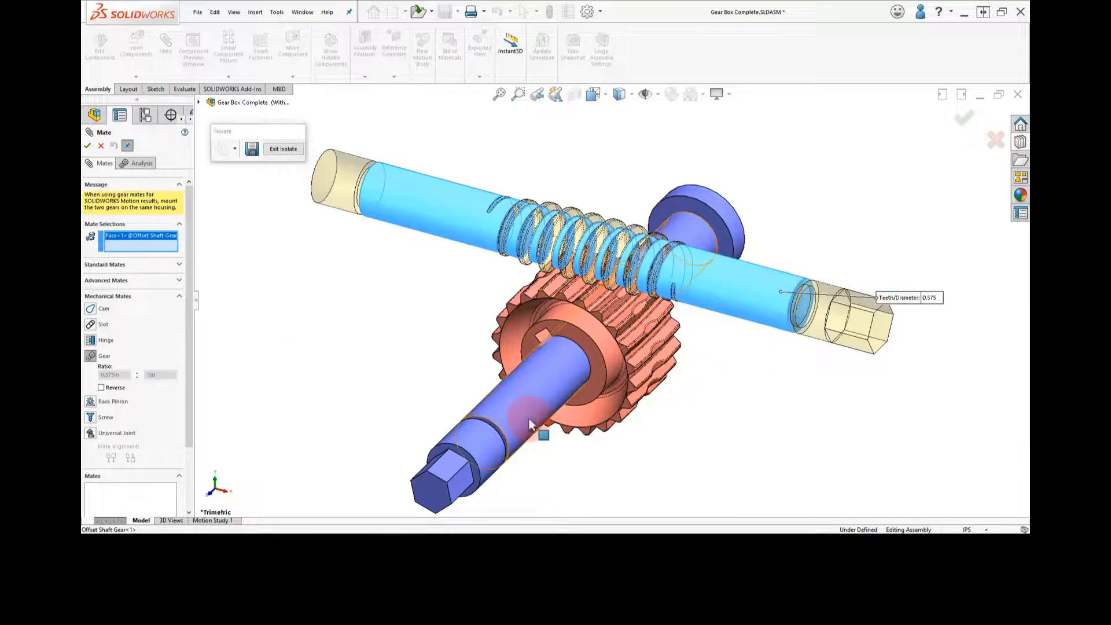
pyautogui.click(515, 411)
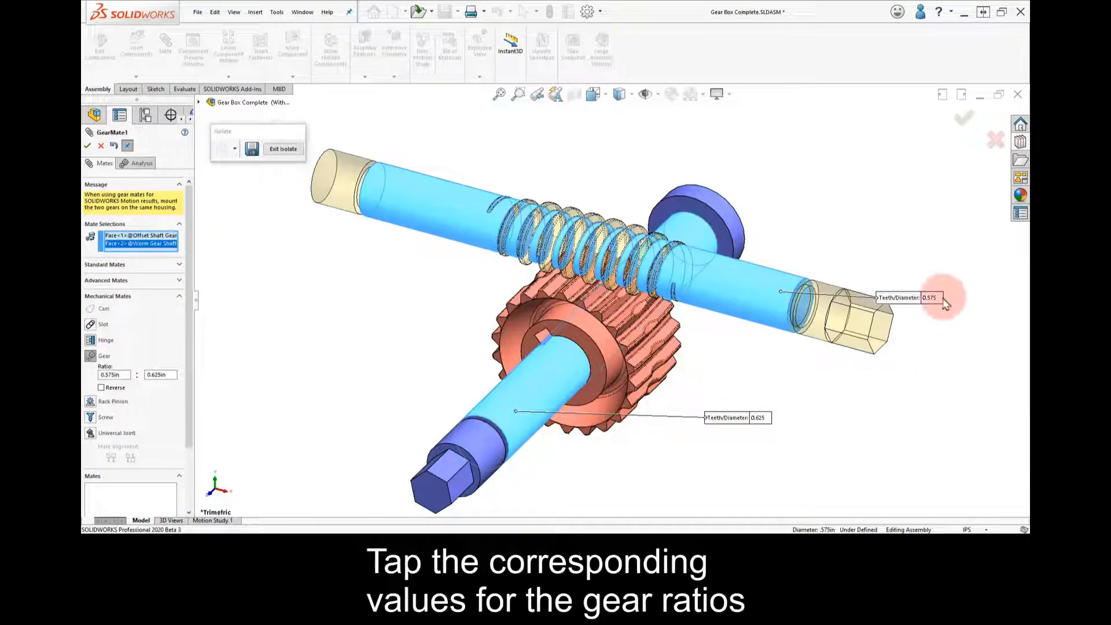
# Set the gear mate ratio to 1 for the worm shaft and 22 for the offset shaft, and add the mate
pyautogui.doubleClick(930, 298)
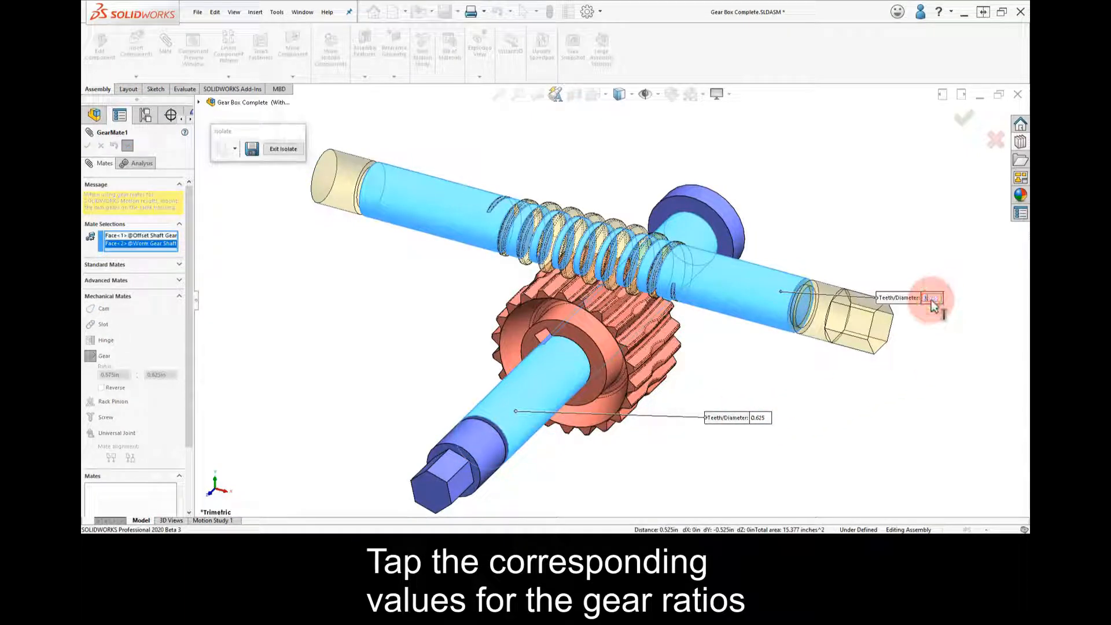
pyautogui.doubleClick(759, 417)
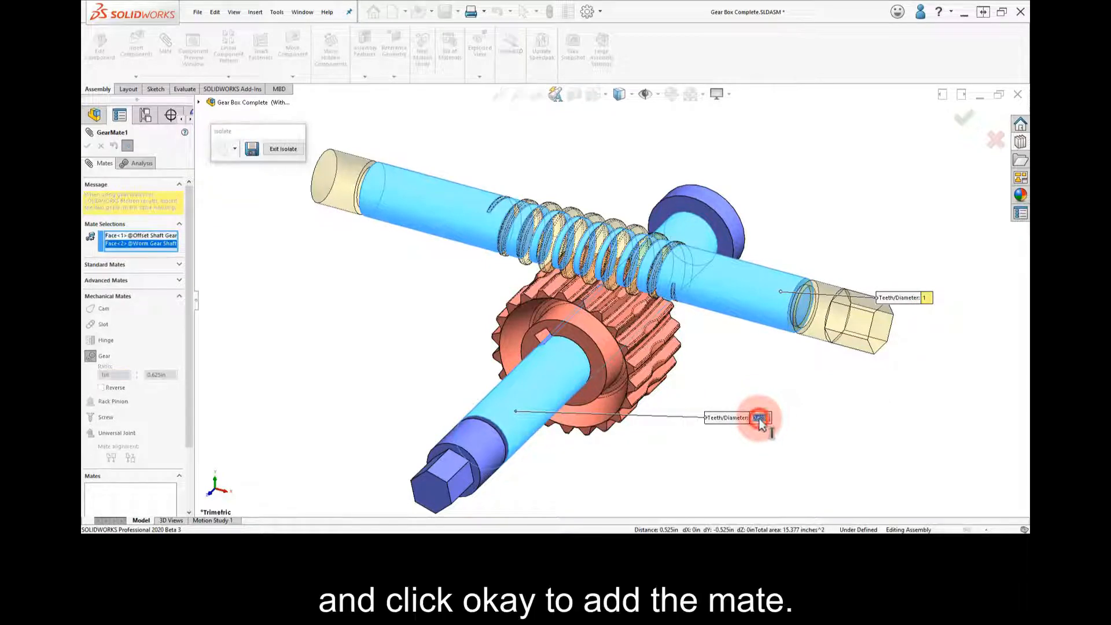
pyautogui.write('22')
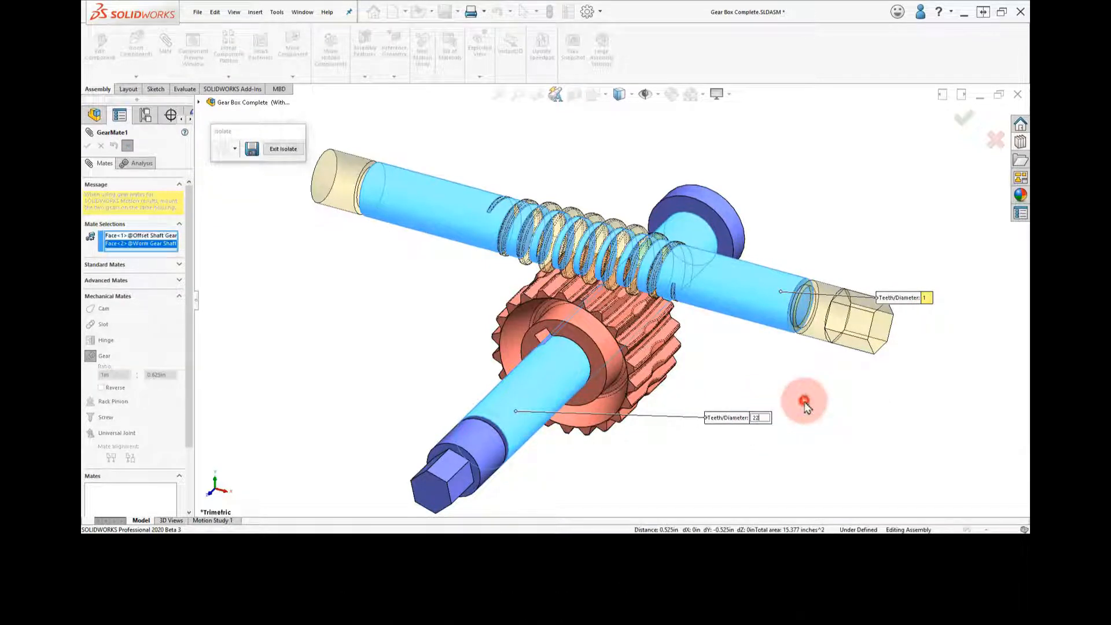
pyautogui.click(804, 407)
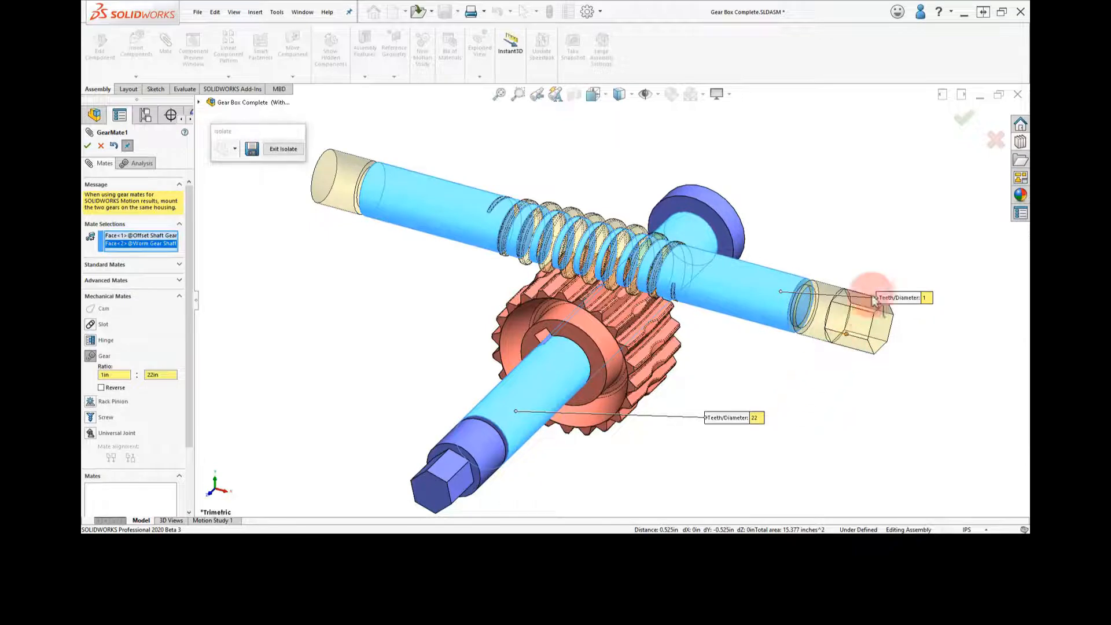
pyautogui.click(967, 122)
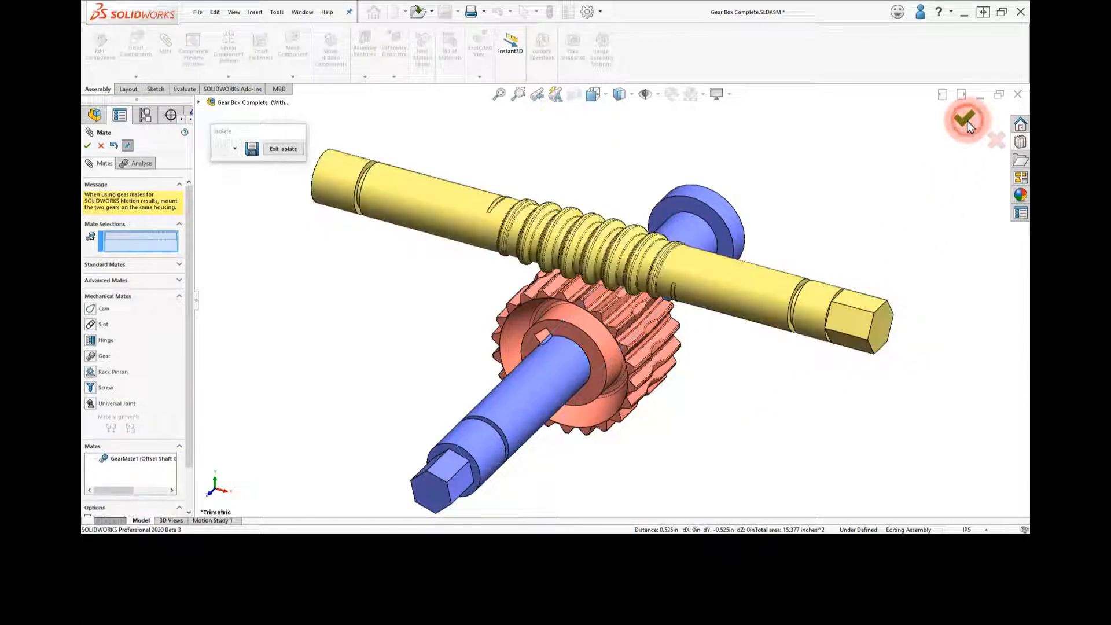
pyautogui.click(968, 122)
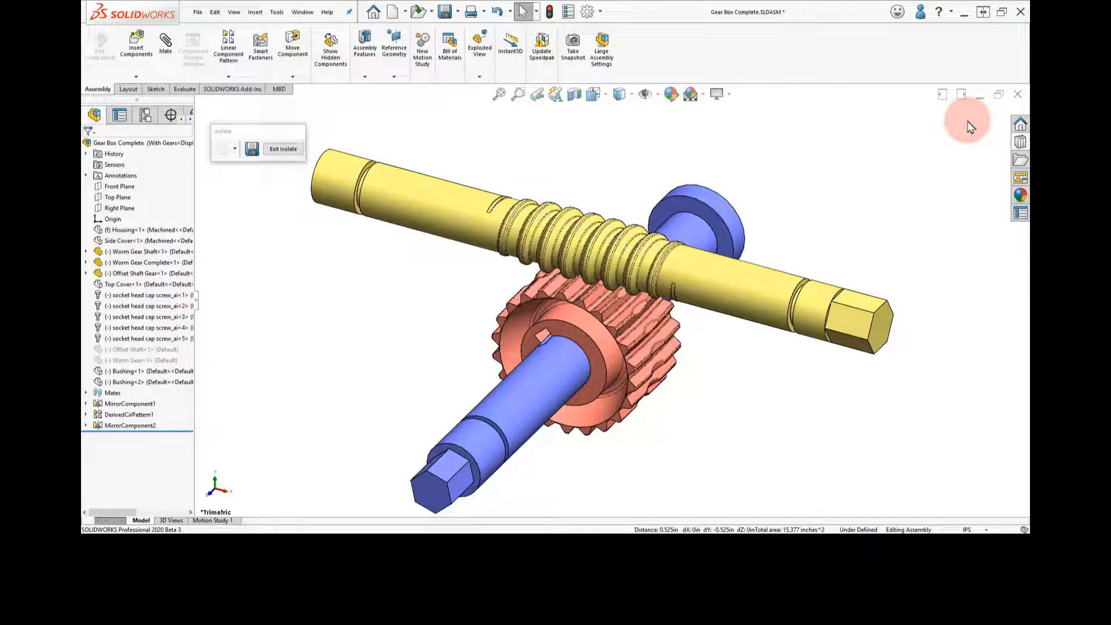
# Rotate the worm shaft and the worm gear in trimetric and front views to check that they turn together
pyautogui.moveTo(861, 298)
pyautogui.mouseDown()
pyautogui.moveTo(854, 313)
pyautogui.moveTo(886, 348)
pyautogui.moveTo(879, 280)
pyautogui.moveTo(840, 336)
pyautogui.moveTo(891, 307)
pyautogui.moveTo(840, 295)
pyautogui.mouseUp()
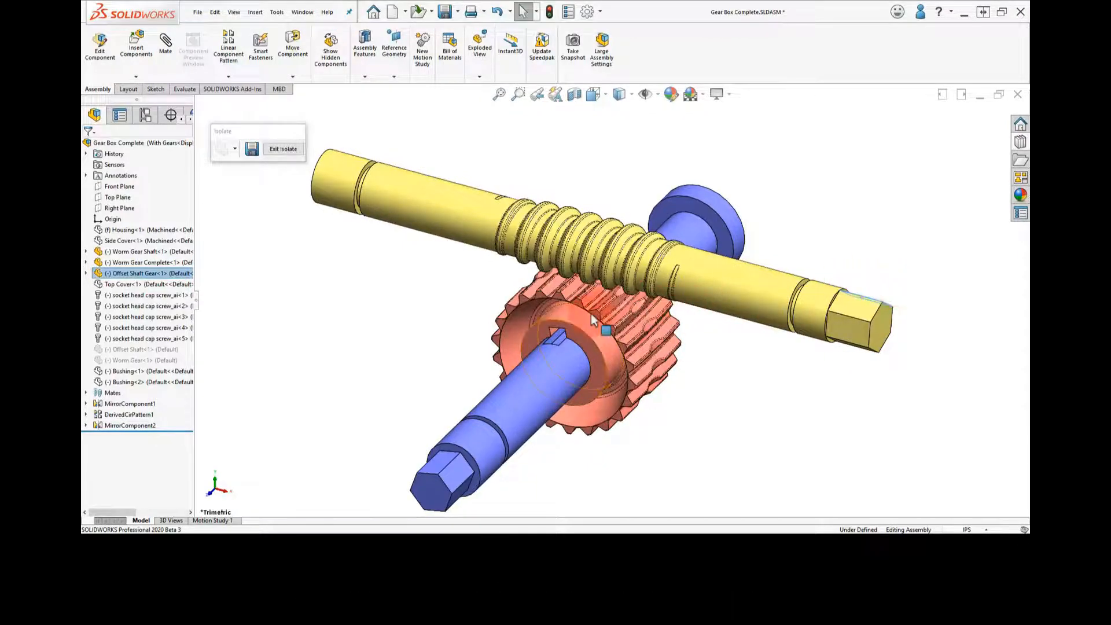
pyautogui.moveTo(591, 313)
pyautogui.mouseDown()
pyautogui.moveTo(553, 301)
pyautogui.moveTo(586, 331)
pyautogui.moveTo(600, 292)
pyautogui.mouseUp()
pyautogui.click(788, 236)
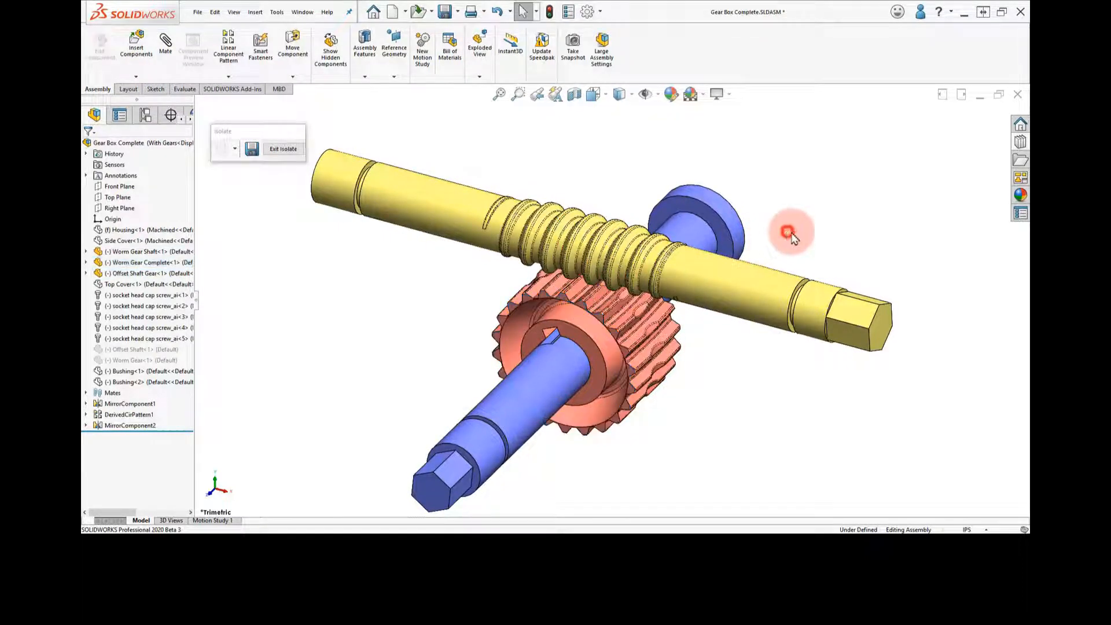
pyautogui.hotkey('ctrl', '1')
pyautogui.scroll(-5, 639, 261)
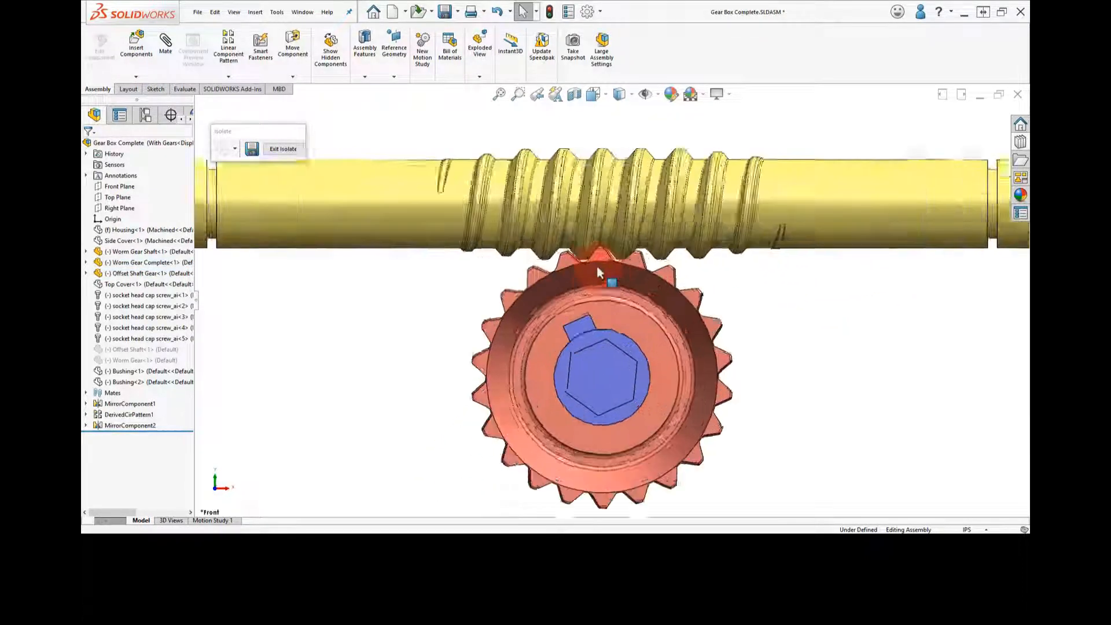
pyautogui.moveTo(608, 255)
pyautogui.mouseDown()
pyautogui.moveTo(496, 314)
pyautogui.moveTo(409, 427)
pyautogui.moveTo(478, 347)
pyautogui.moveTo(565, 322)
pyautogui.moveTo(636, 329)
pyautogui.mouseUp()
pyautogui.moveTo(864, 276); pyautogui.dragTo(897, 253, button='right')
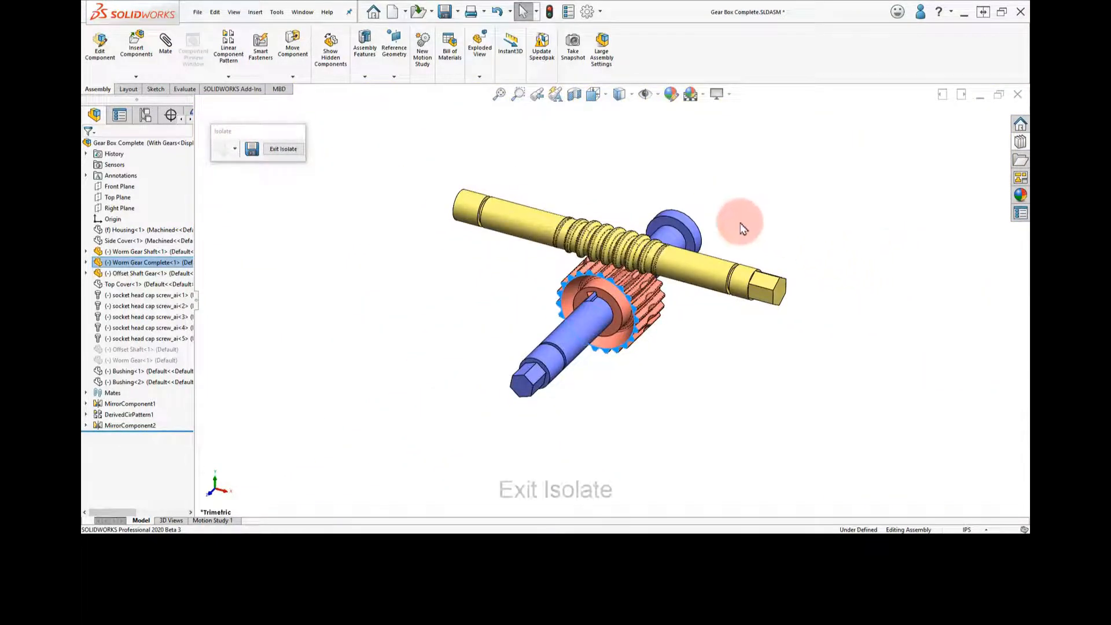
# Exit the isolated display and turn off the Housing's transparency, rebuilding the assembly
pyautogui.click(351, 191)
pyautogui.click(292, 152)
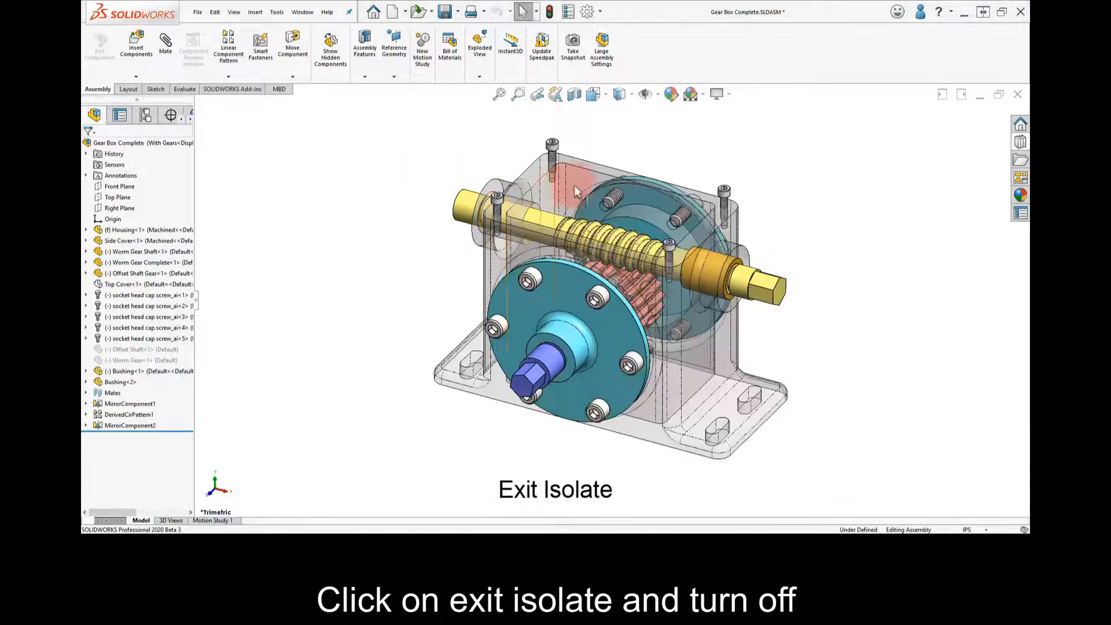
pyautogui.click(586, 178)
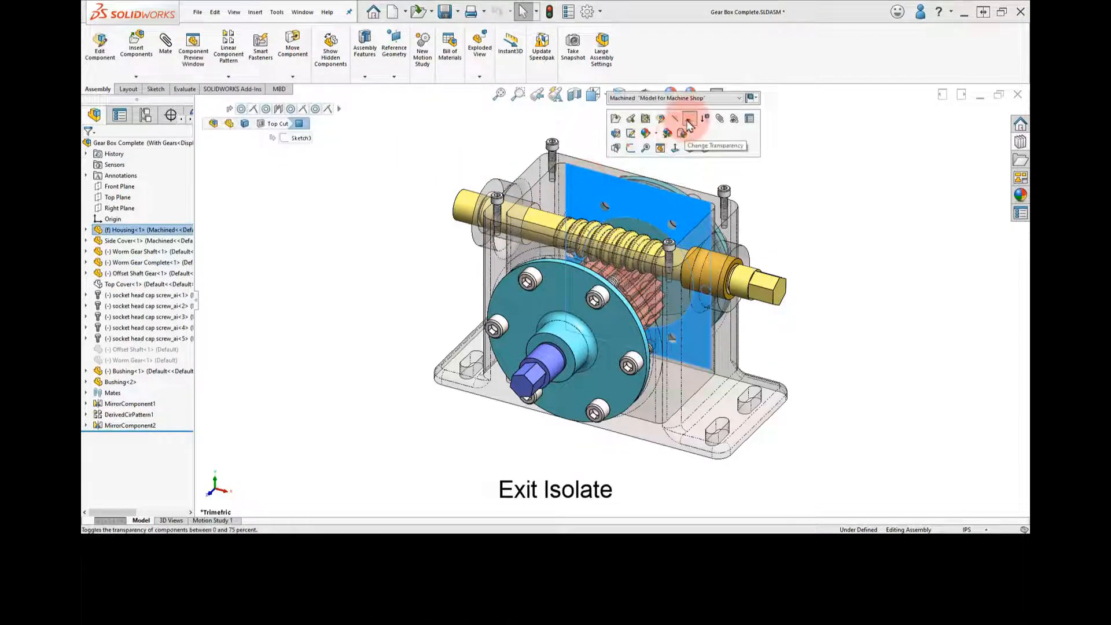
pyautogui.click(687, 124)
pyautogui.click(666, 155)
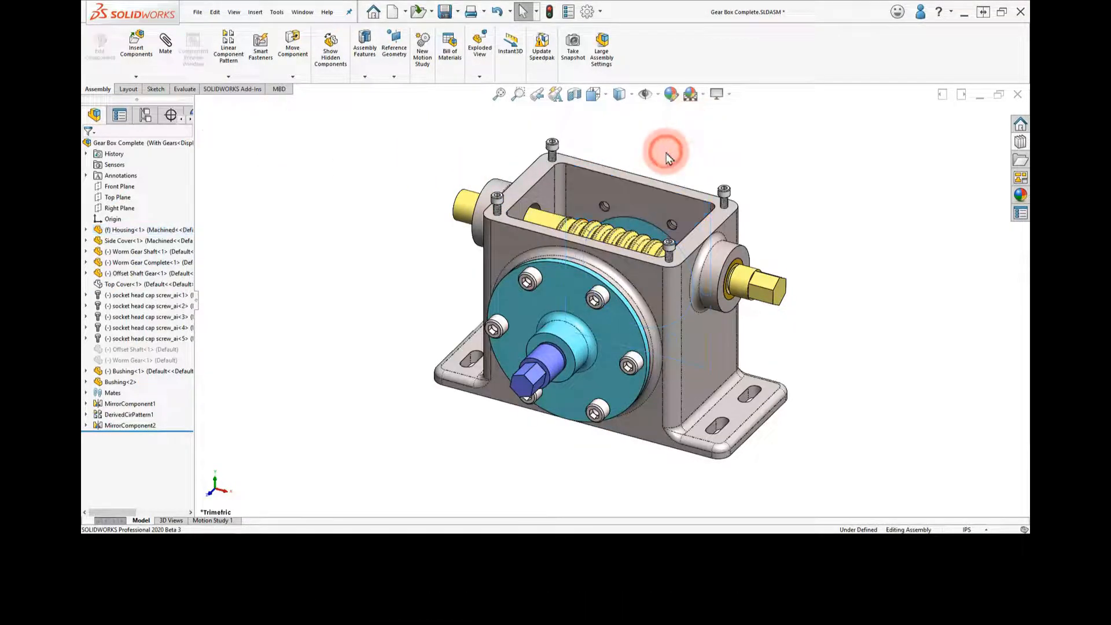
pyautogui.click(550, 11)
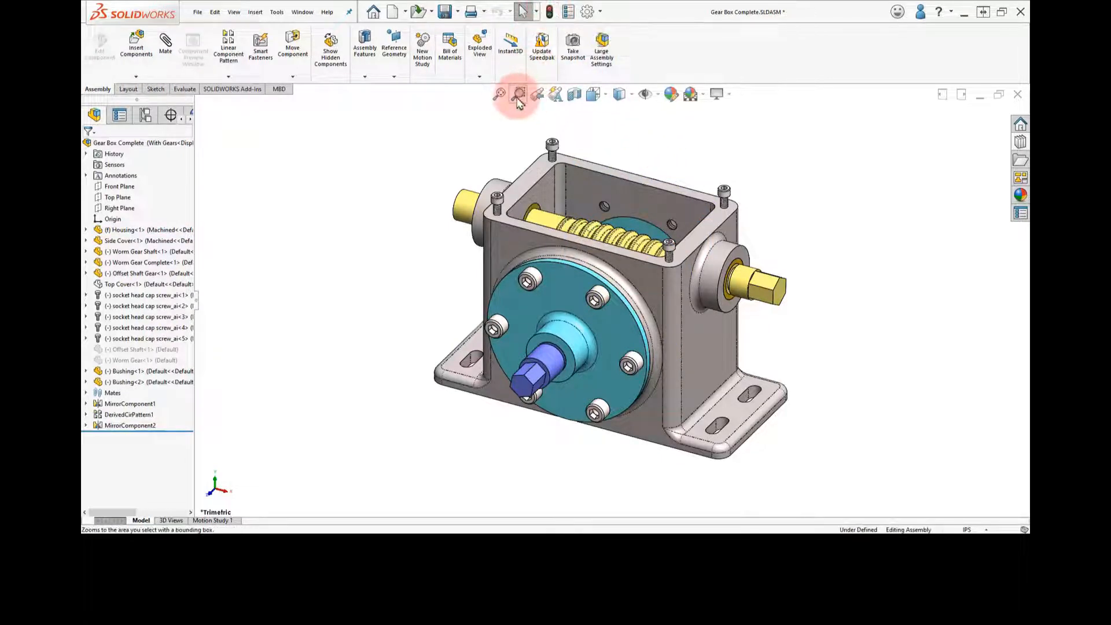
# Show the hidden Top Cover component again
pyautogui.click(146, 286)
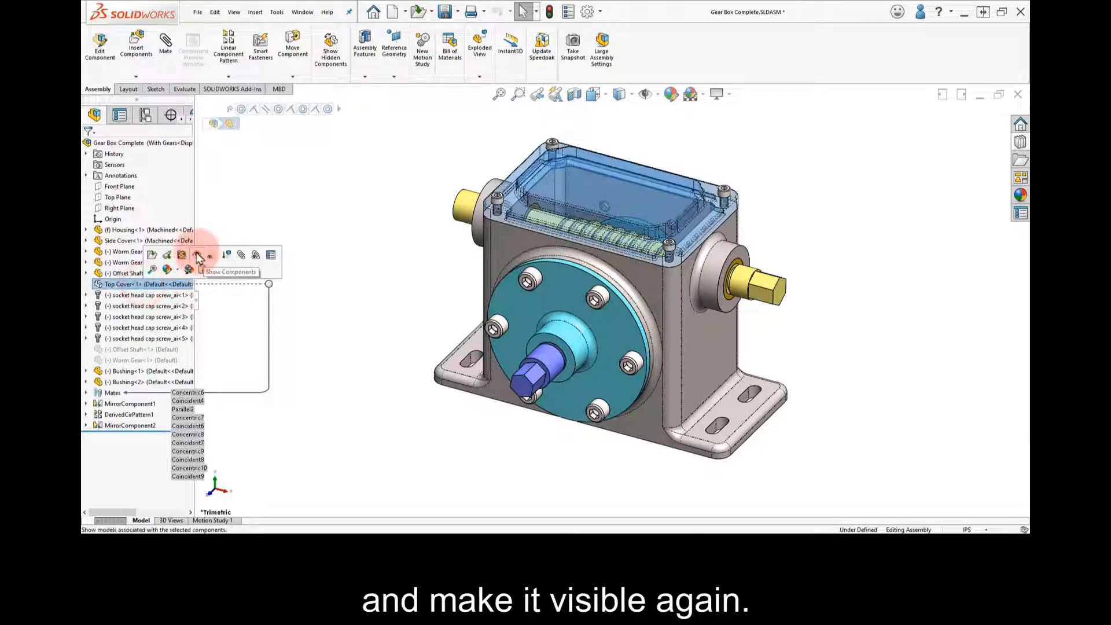
pyautogui.click(206, 258)
pyautogui.click(306, 218)
pyautogui.moveTo(403, 304); pyautogui.dragTo(387, 284, button='middle')
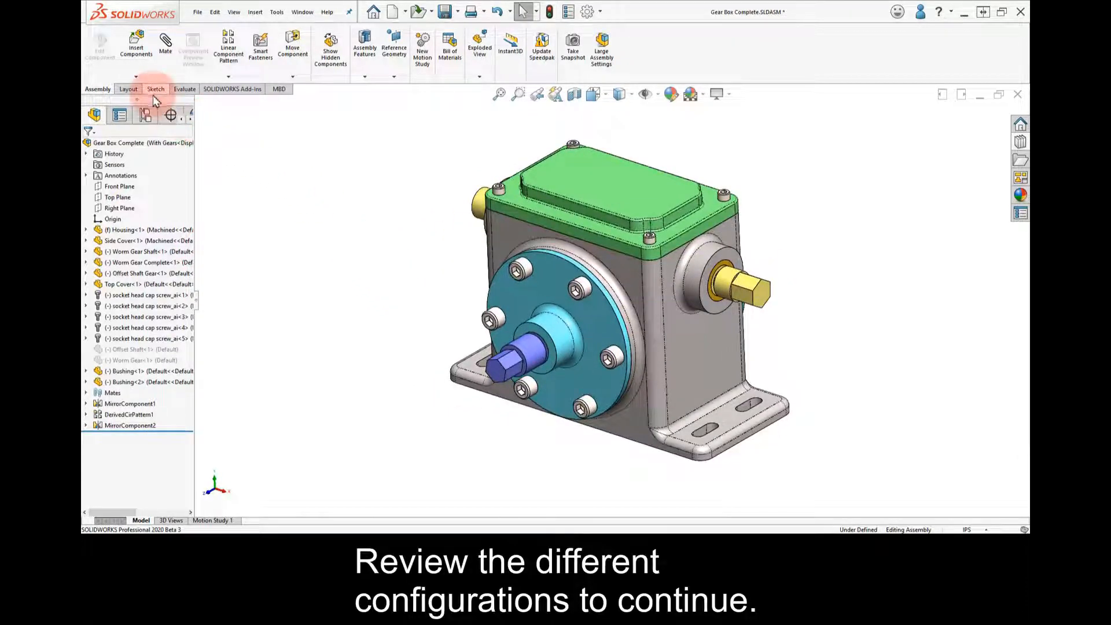
# Split the feature tree to list the configurations, review the Simplified configuration and return to With Gears
pyautogui.moveTo(153, 100); pyautogui.dragTo(149, 357)
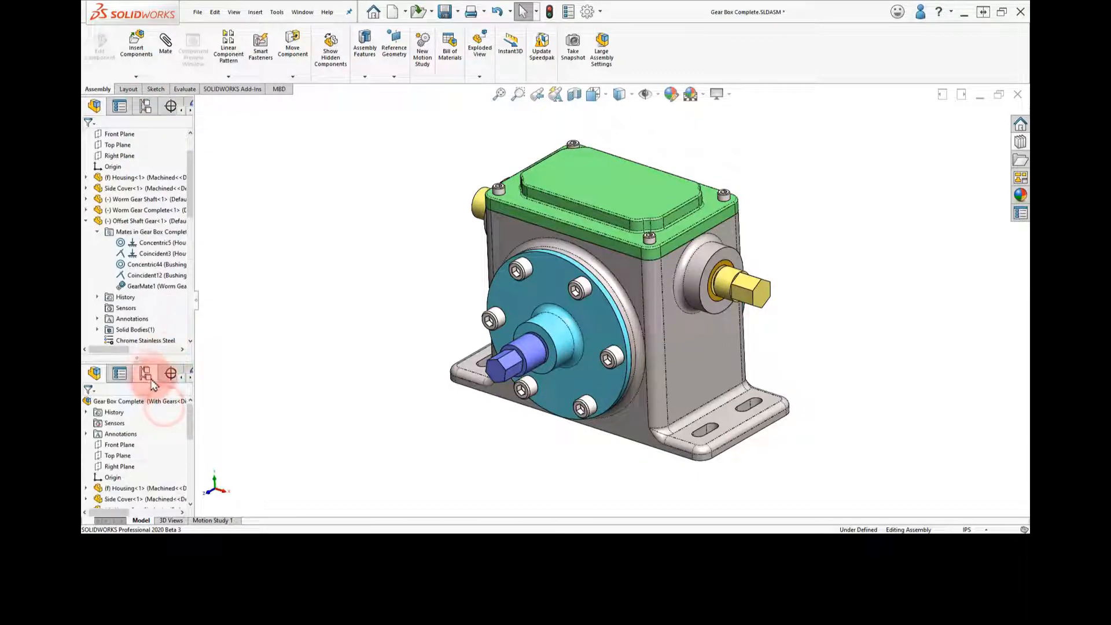
pyautogui.click(146, 373)
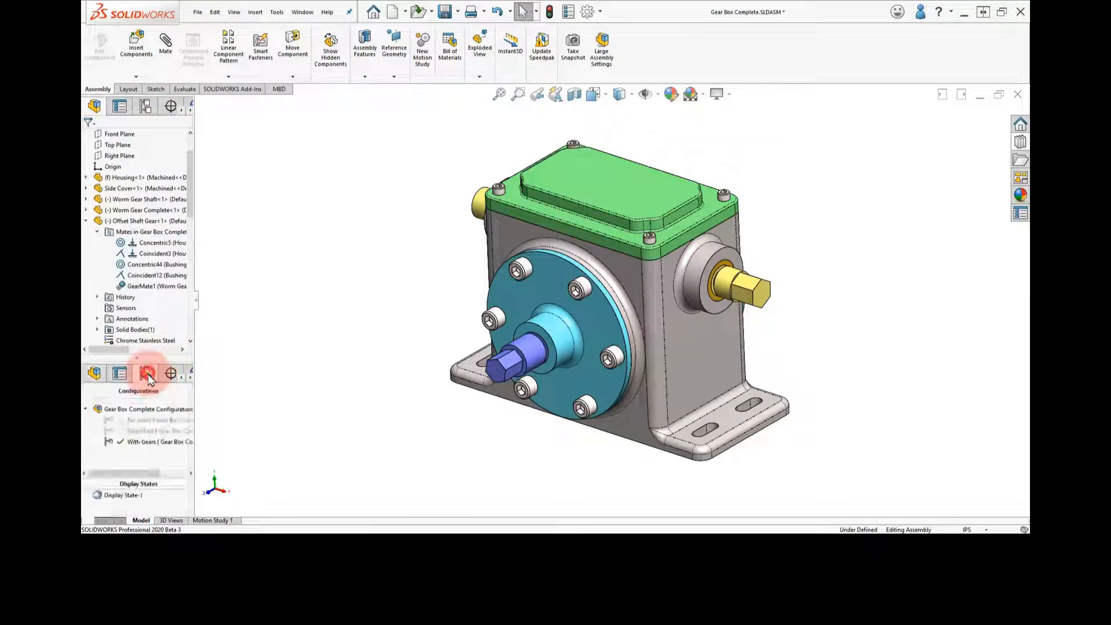
pyautogui.doubleClick(143, 425)
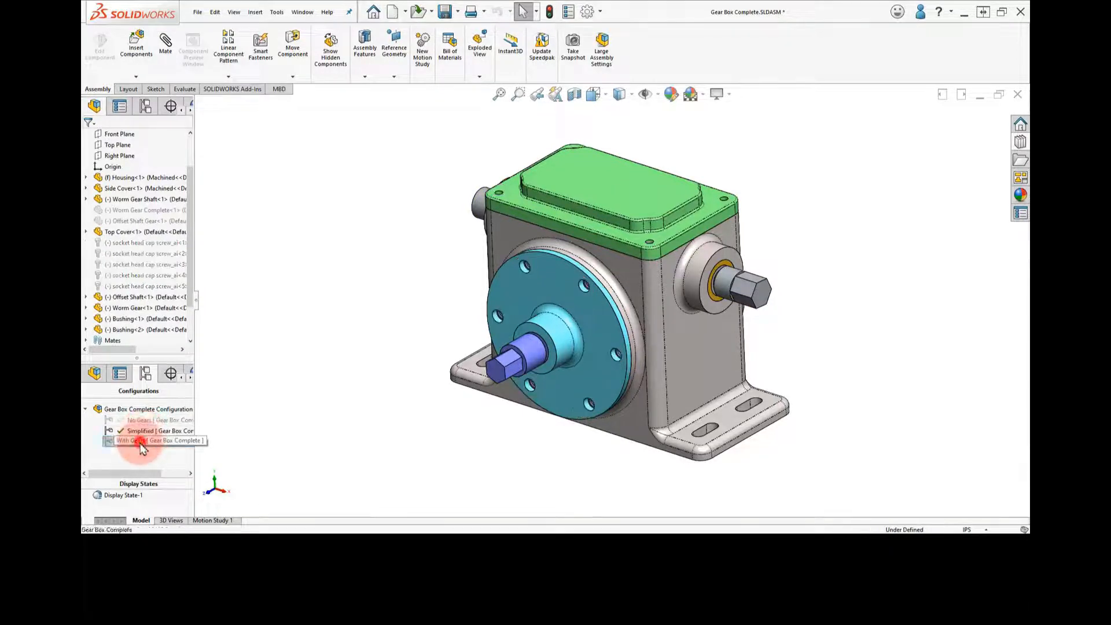
pyautogui.doubleClick(143, 442)
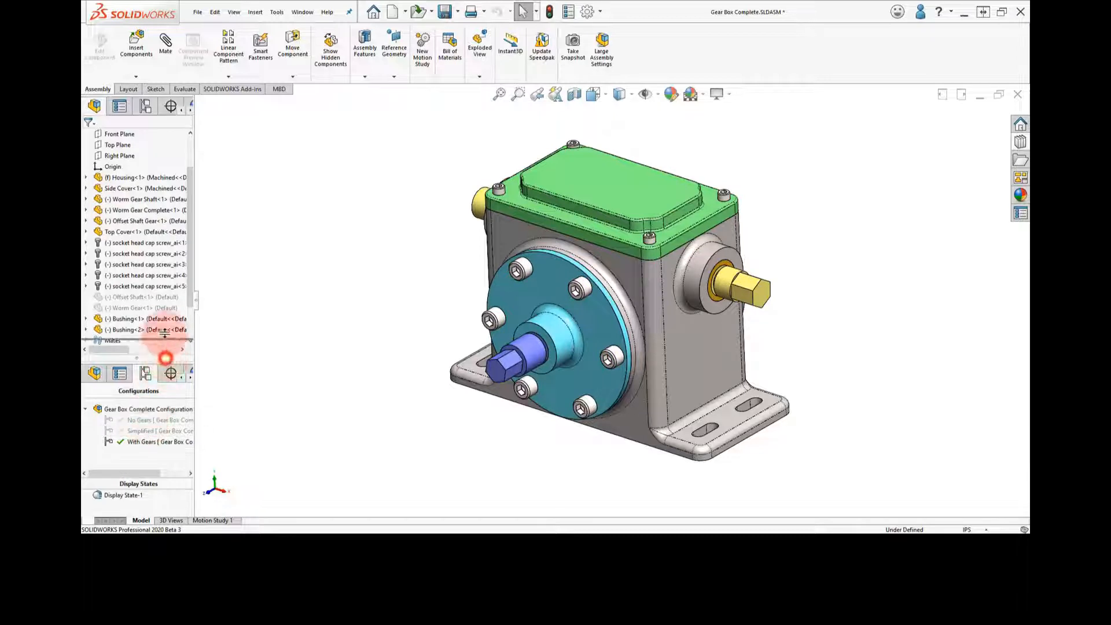
# Resize the split feature tree and configuration areas, widen them and expand the display pane
pyautogui.moveTo(165, 358); pyautogui.dragTo(166, 322)
pyautogui.moveTo(156, 483); pyautogui.dragTo(181, 417)
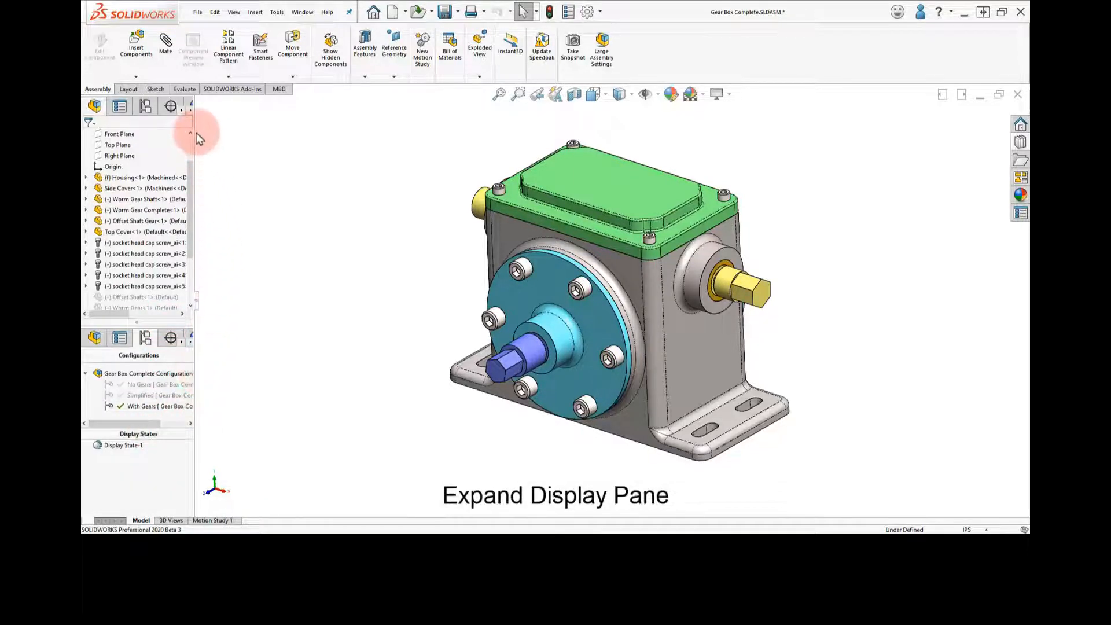
pyautogui.moveTo(193, 131); pyautogui.dragTo(228, 135)
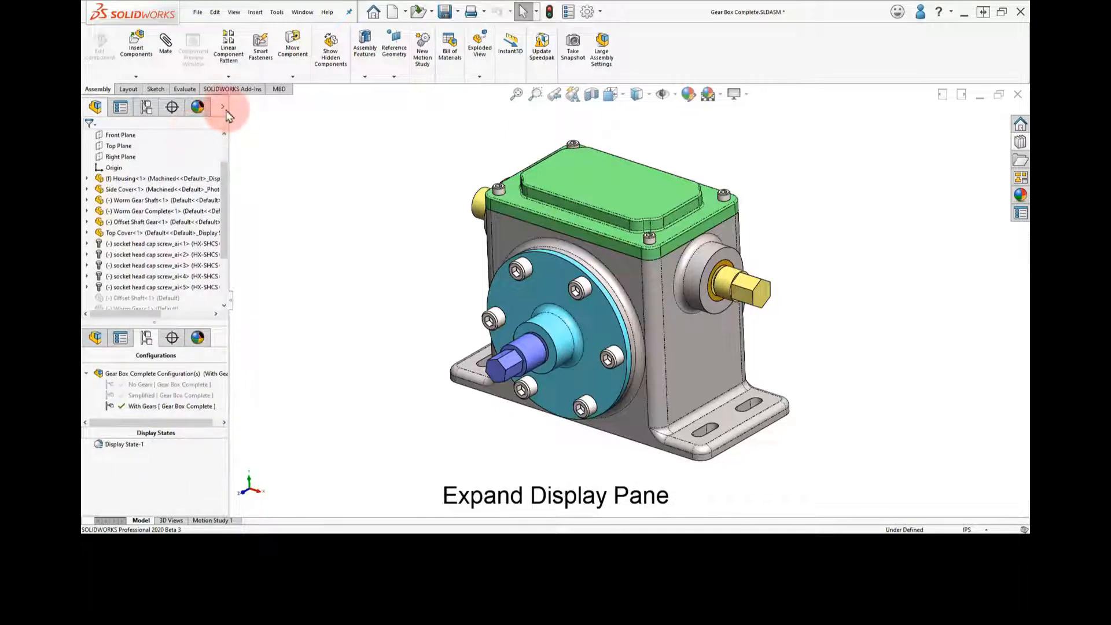
pyautogui.click(224, 108)
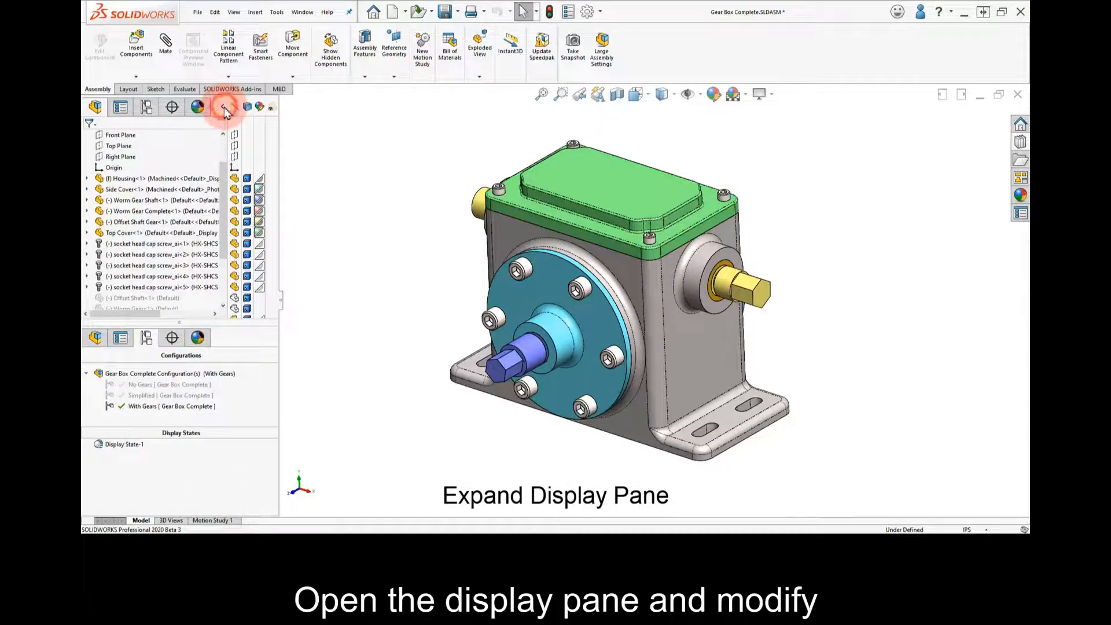
# Make the Housing transparent and hide the Top Cover using the display pane
pyautogui.click(270, 180)
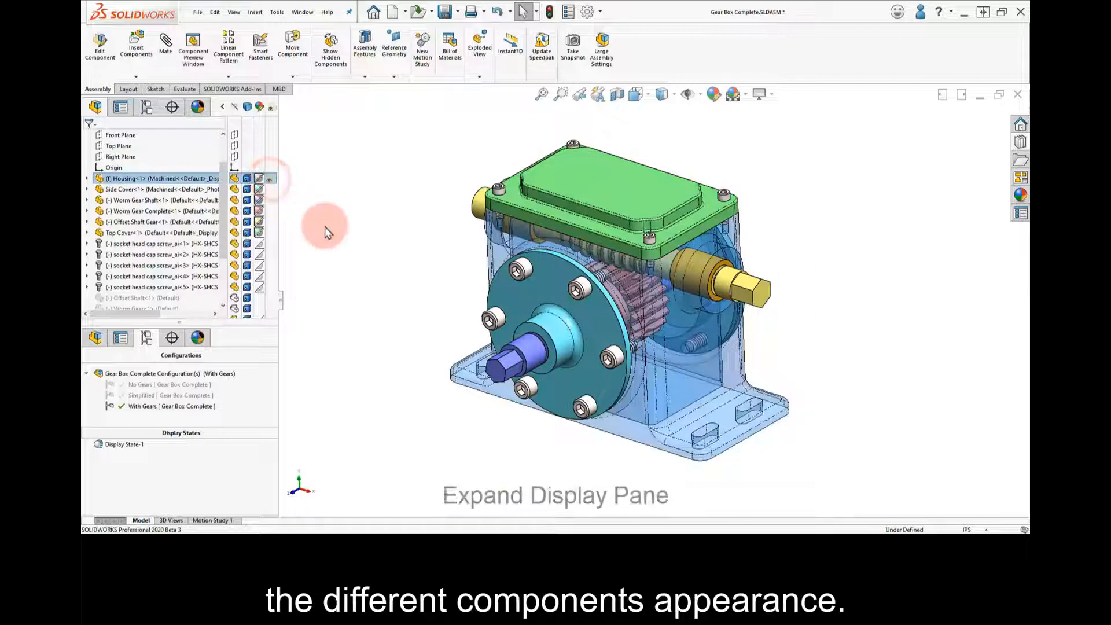
pyautogui.click(342, 244)
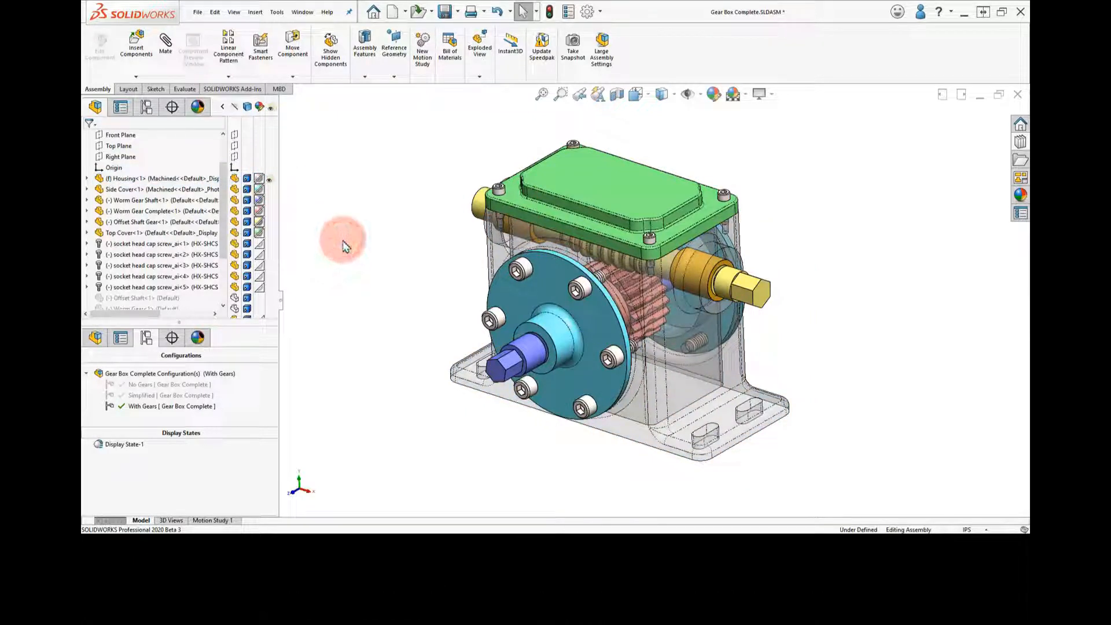
pyautogui.click(246, 234)
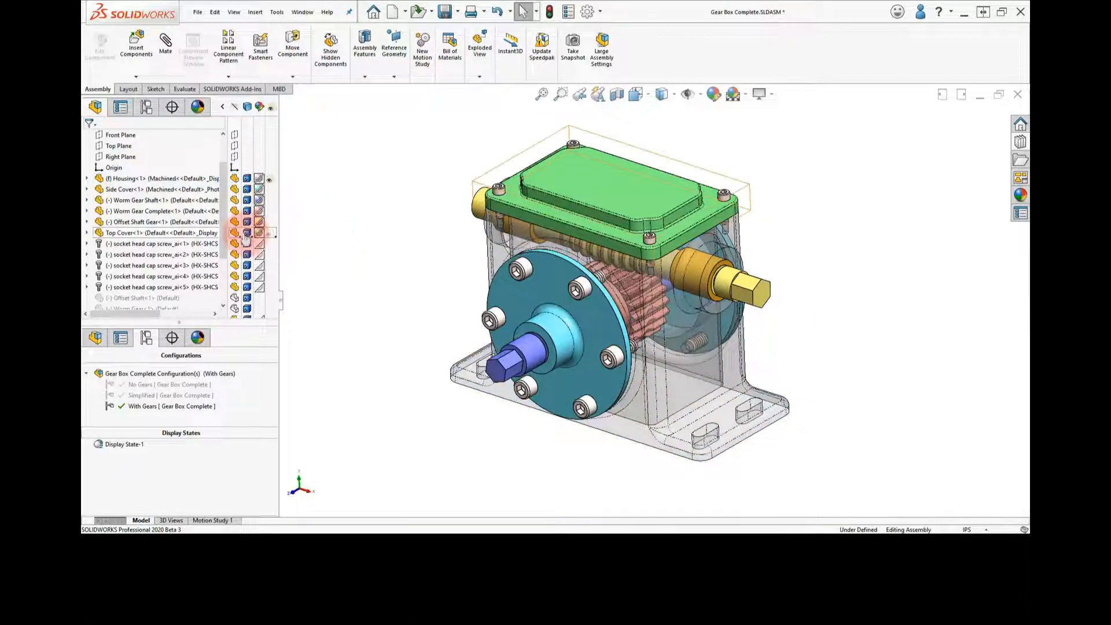
pyautogui.click(234, 234)
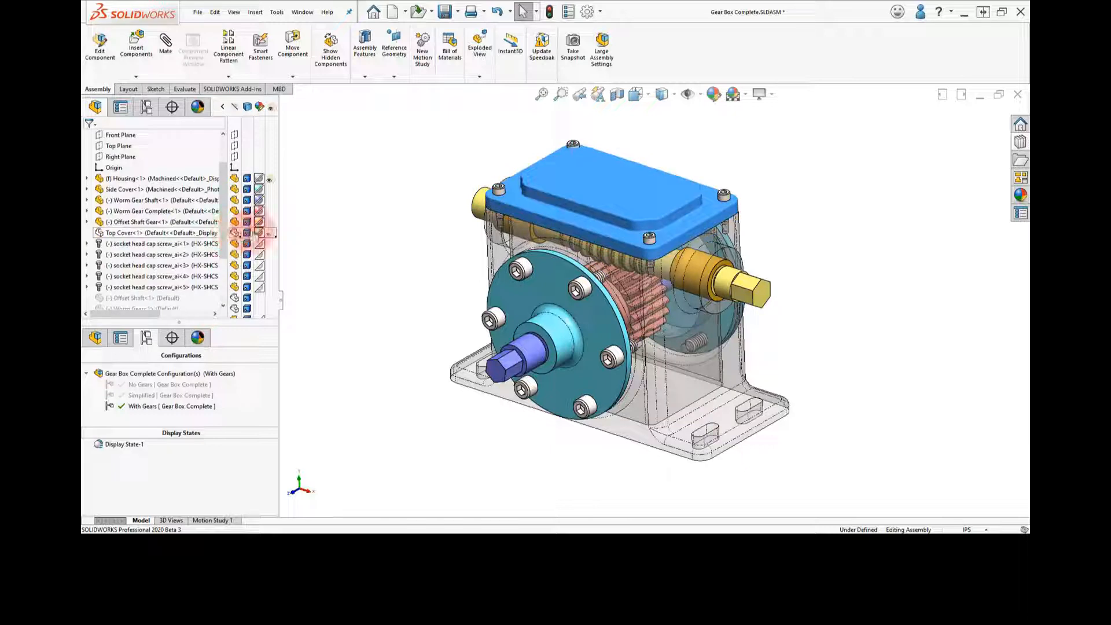
pyautogui.click(347, 235)
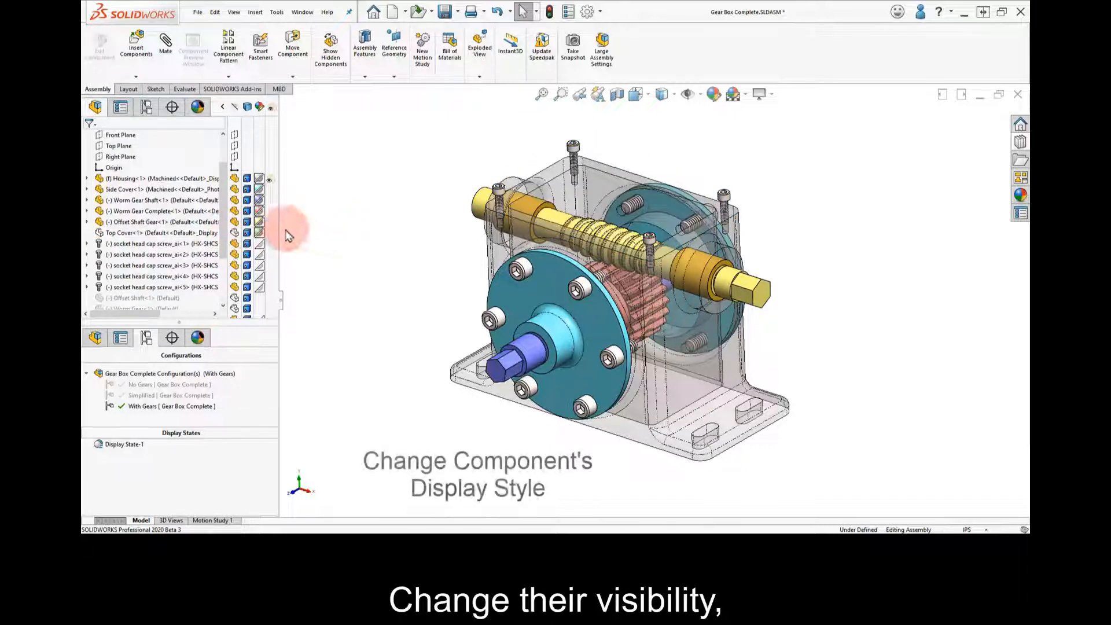
# Set the Side Cover component's display style to Hidden Lines Removed
pyautogui.click(243, 191)
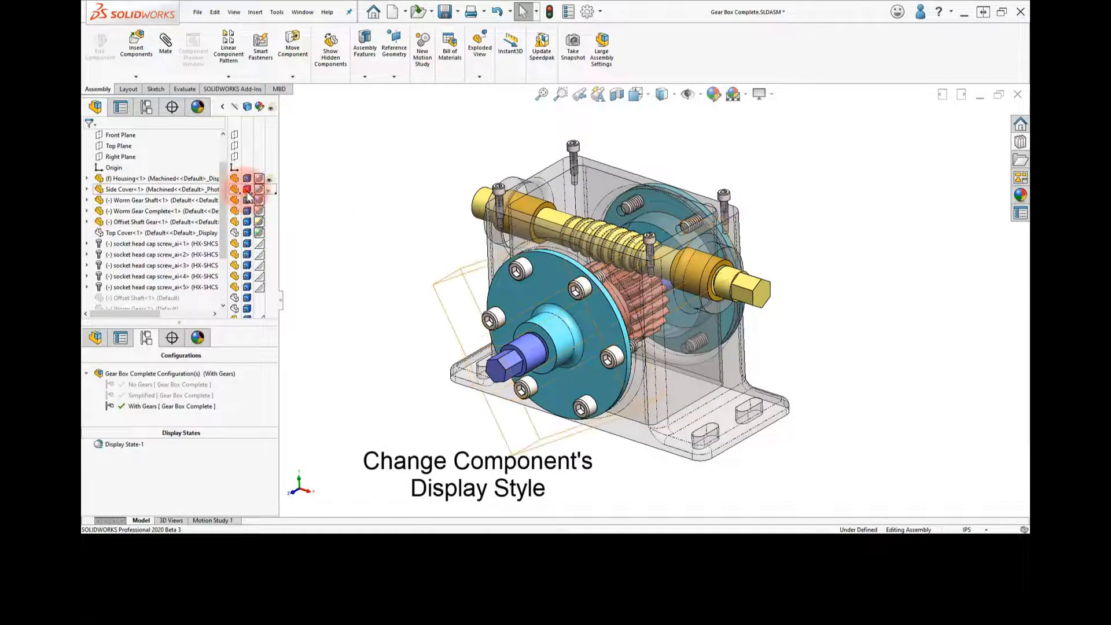
pyautogui.click(247, 193)
pyautogui.click(266, 222)
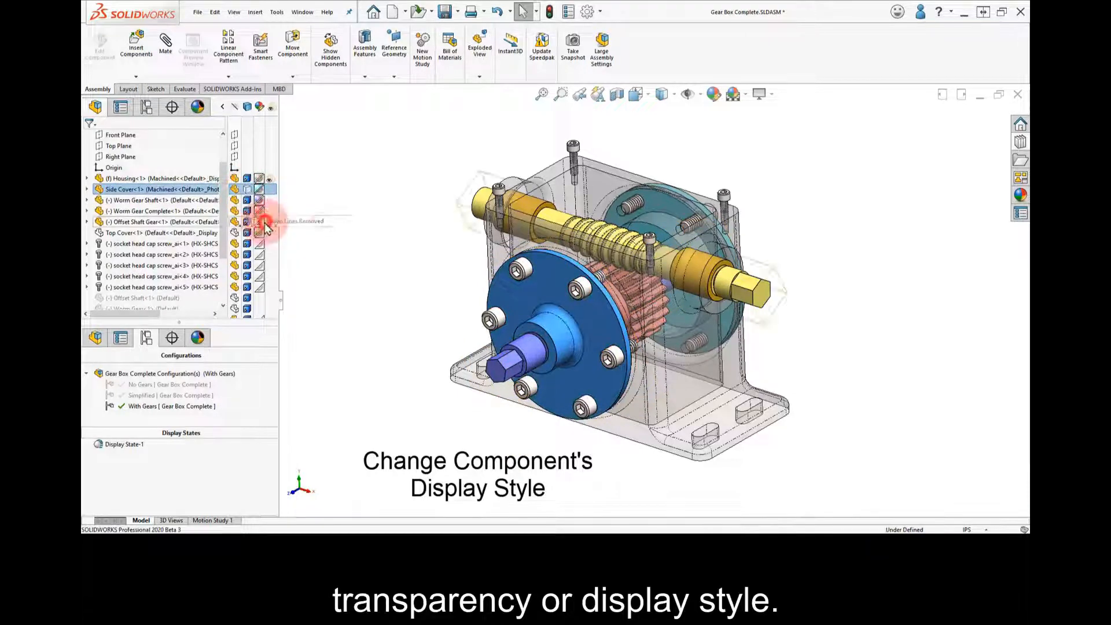
pyautogui.moveTo(362, 261)
pyautogui.mouseDown(button='middle')
pyautogui.moveTo(370, 221)
pyautogui.moveTo(409, 204)
pyautogui.moveTo(442, 208)
pyautogui.moveTo(393, 216)
pyautogui.moveTo(360, 250)
pyautogui.moveTo(363, 264)
pyautogui.mouseUp(button='middle')
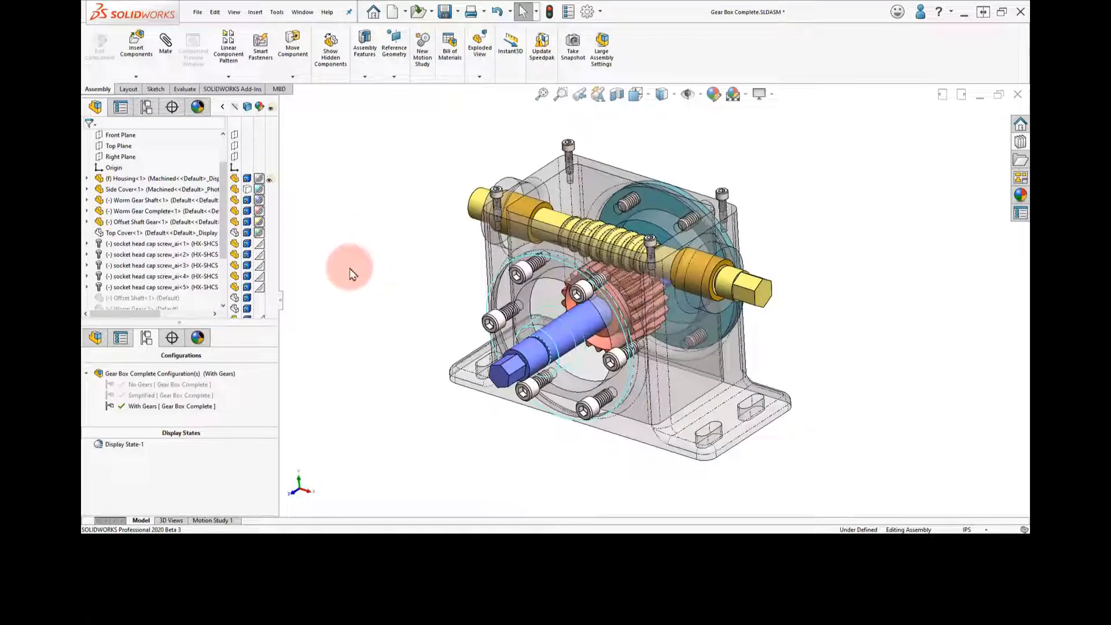
# Set the Housing's display style to Shaded and the Worm Gear Shaft's display style to Wireframe
pyautogui.click(247, 179)
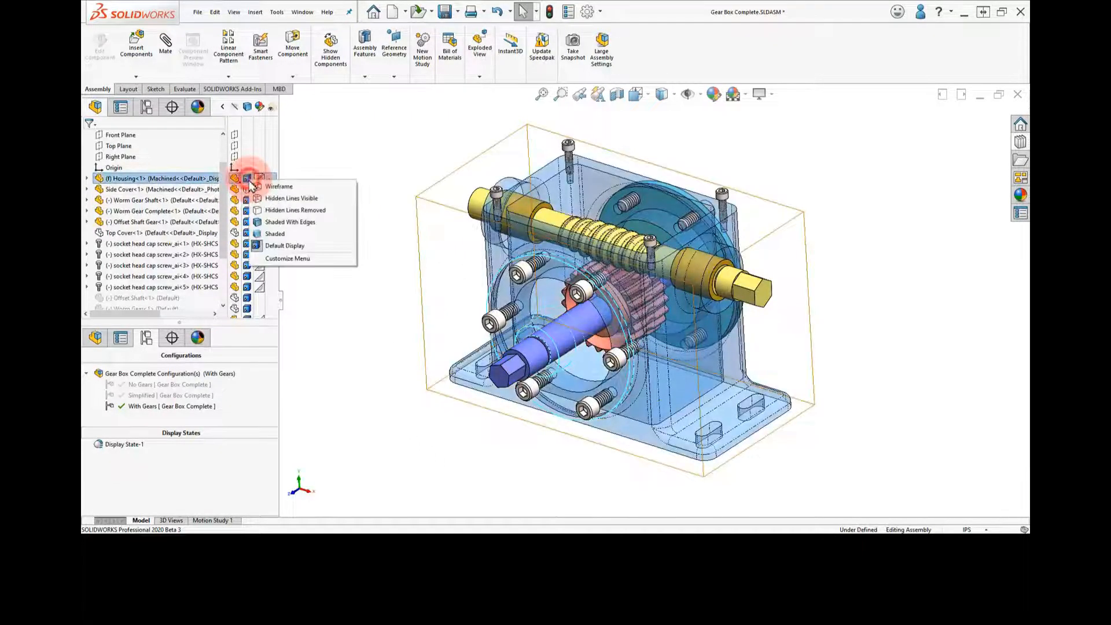
pyautogui.click(272, 234)
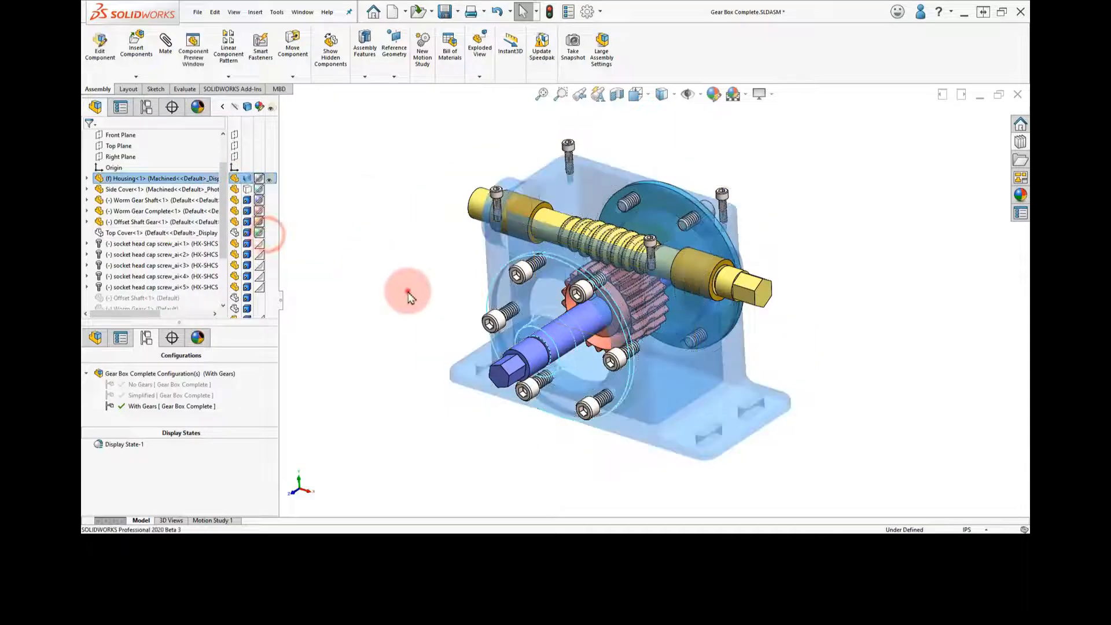
pyautogui.click(408, 296)
pyautogui.moveTo(409, 293); pyautogui.dragTo(385, 273, button='middle')
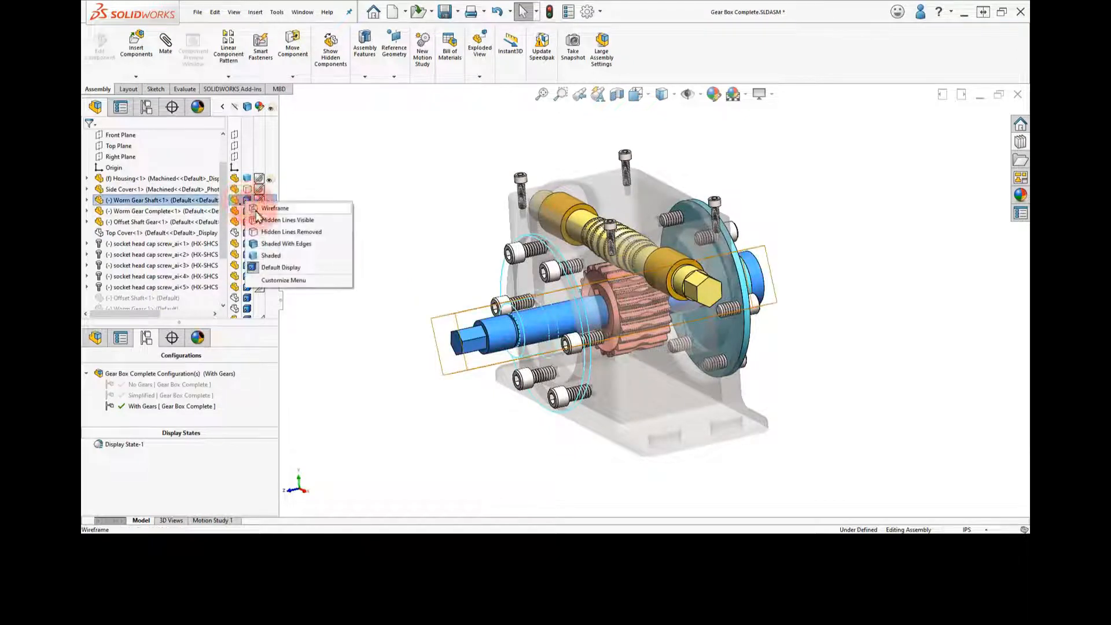
pyautogui.click(257, 211)
pyautogui.click(379, 271)
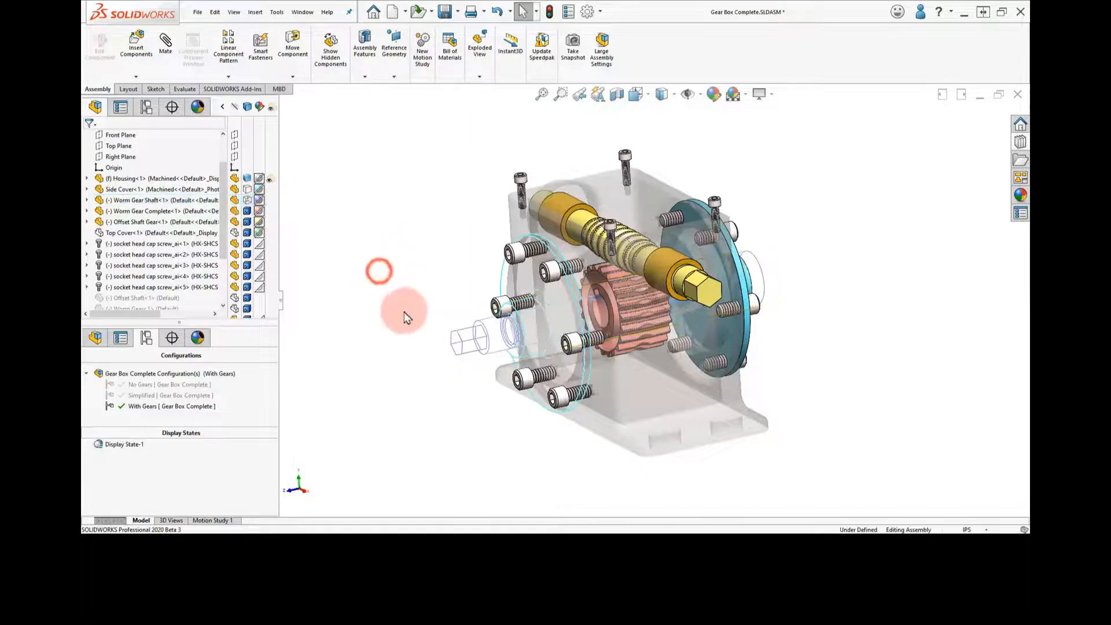
pyautogui.moveTo(405, 313); pyautogui.dragTo(426, 317, button='middle')
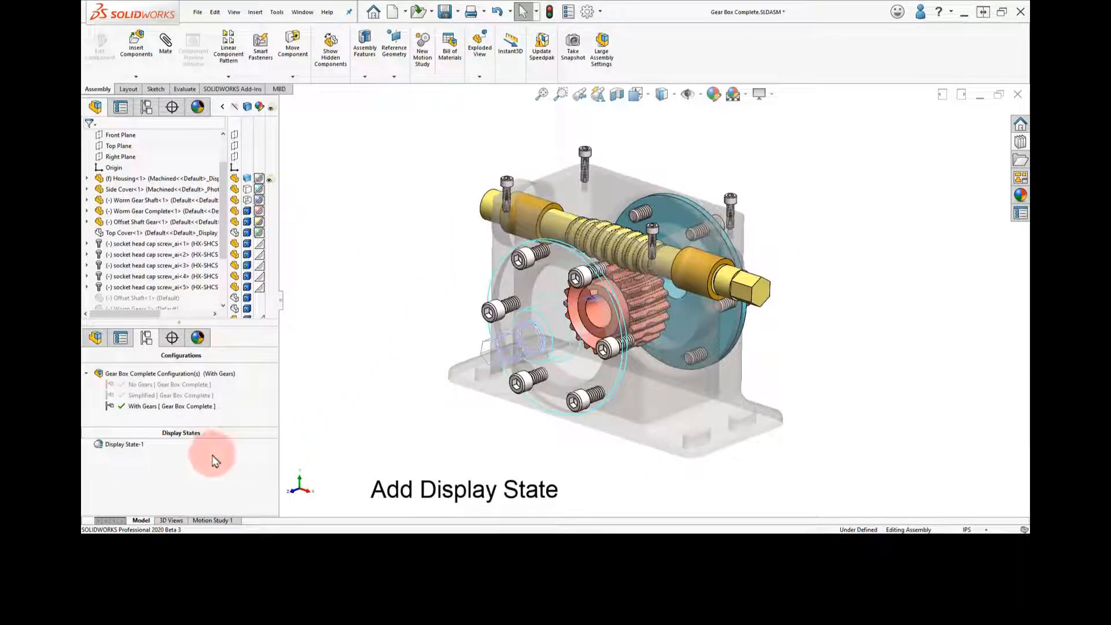
# Add a new display state alongside Display State-1 and rename it All Visible
pyautogui.click(123, 444)
pyautogui.rightClick(123, 448)
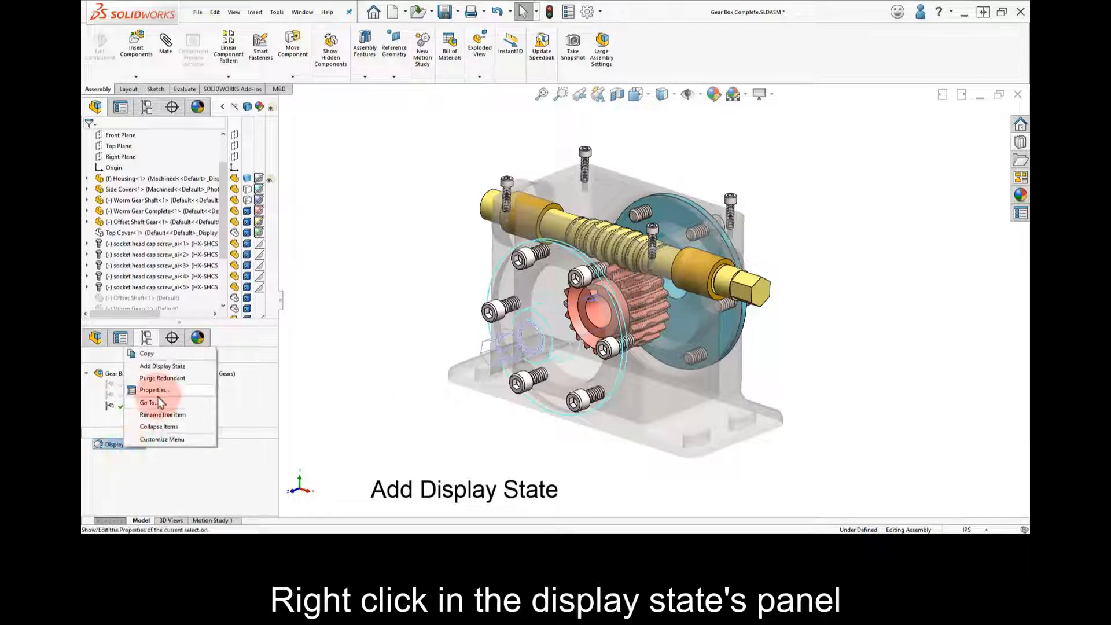
pyautogui.click(162, 368)
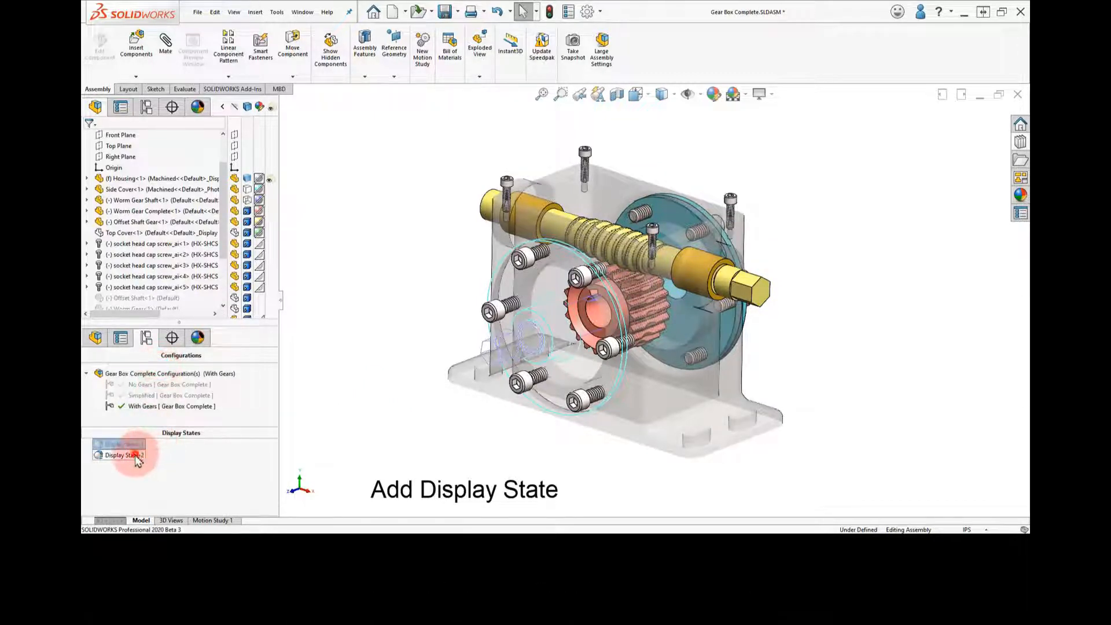
pyautogui.rightClick(136, 457)
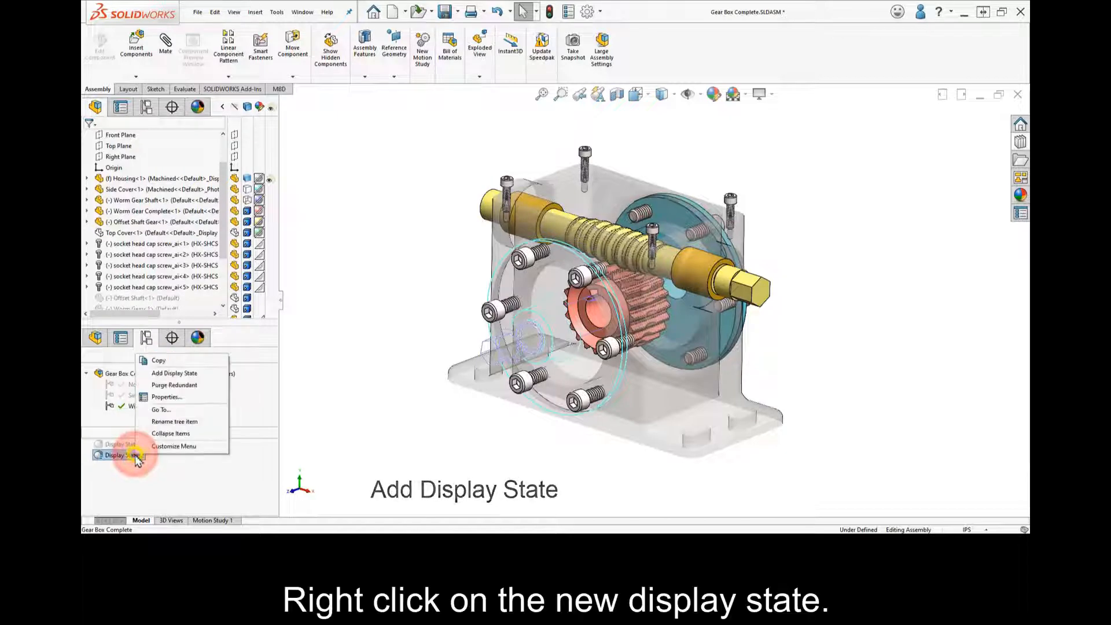
pyautogui.click(186, 402)
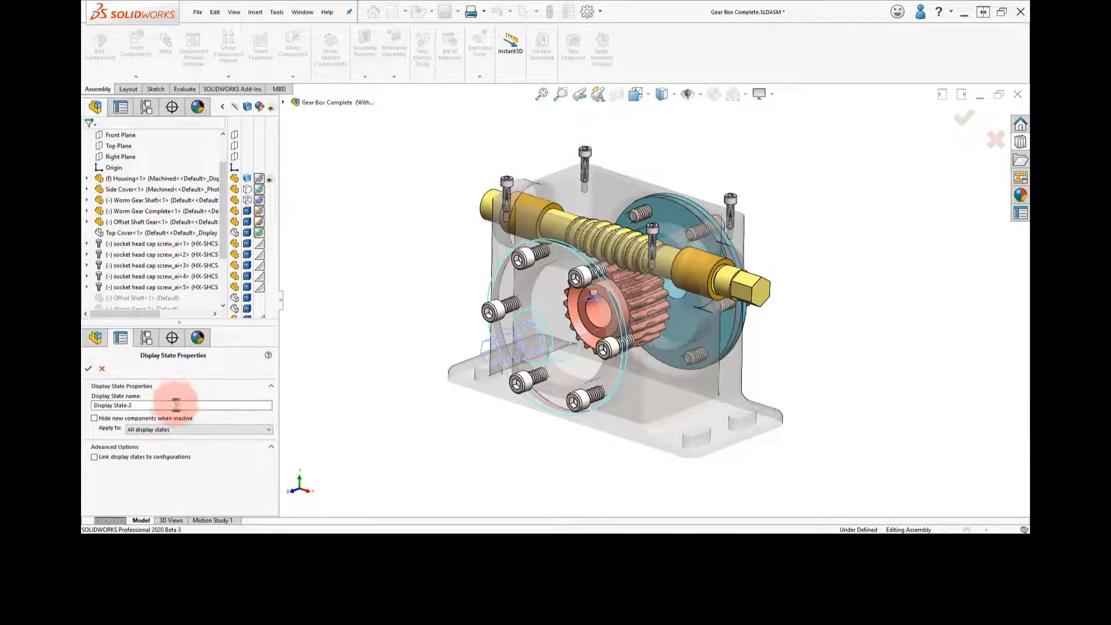
pyautogui.doubleClick(175, 404)
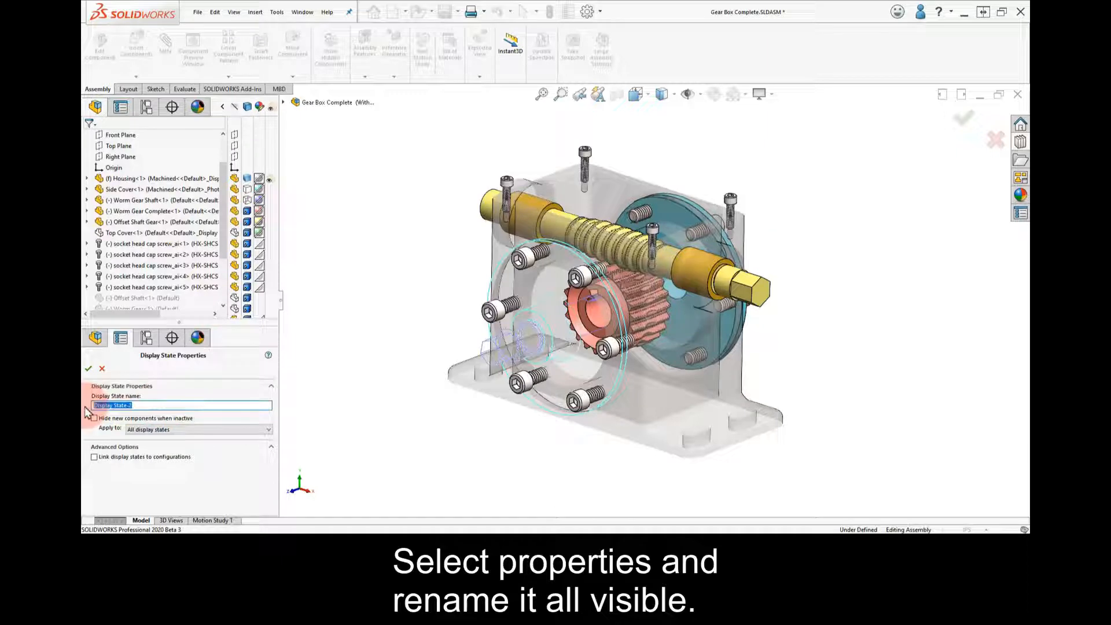
pyautogui.write('All Visible')
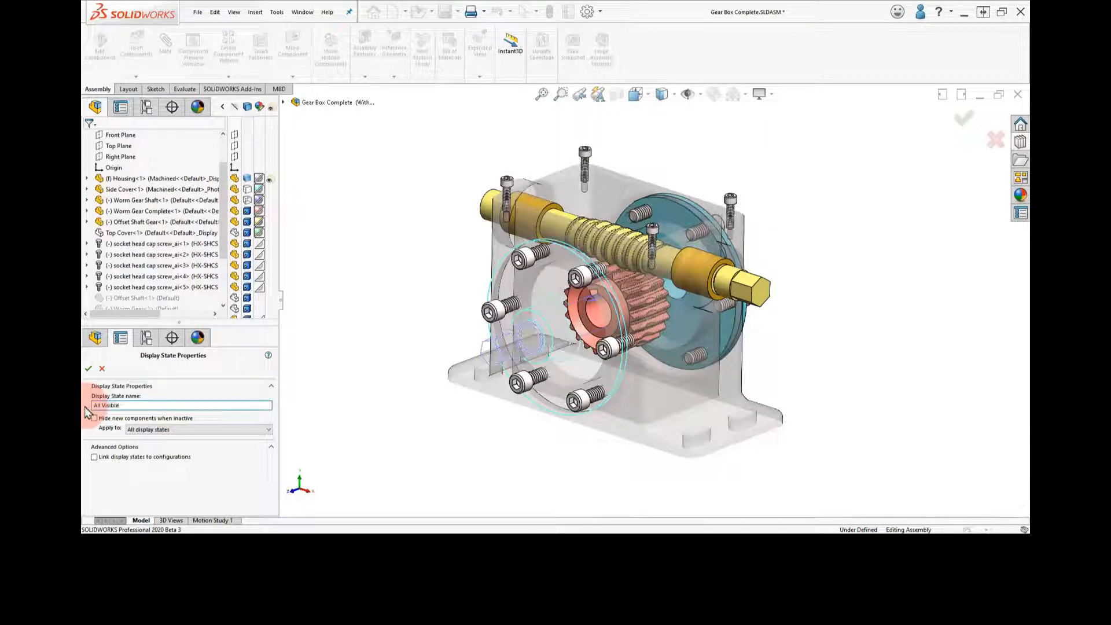
pyautogui.click(88, 370)
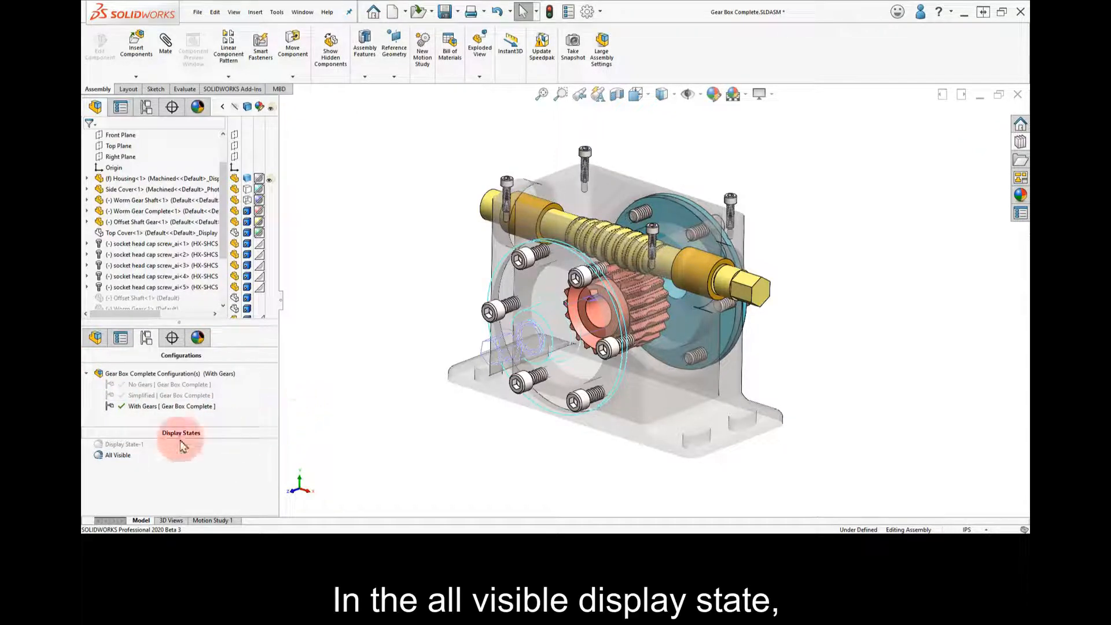
# Return the Housing and Side Cover to Default Display and turn off the Housing's transparency in the All Visible display state
pyautogui.click(252, 179)
pyautogui.click(259, 250)
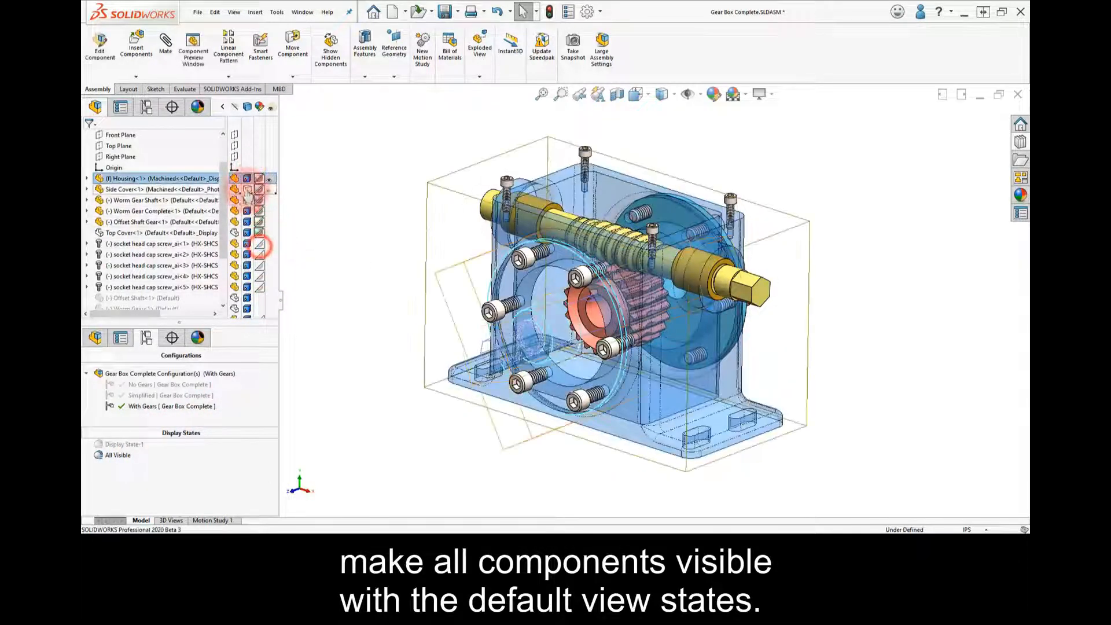
pyautogui.click(249, 191)
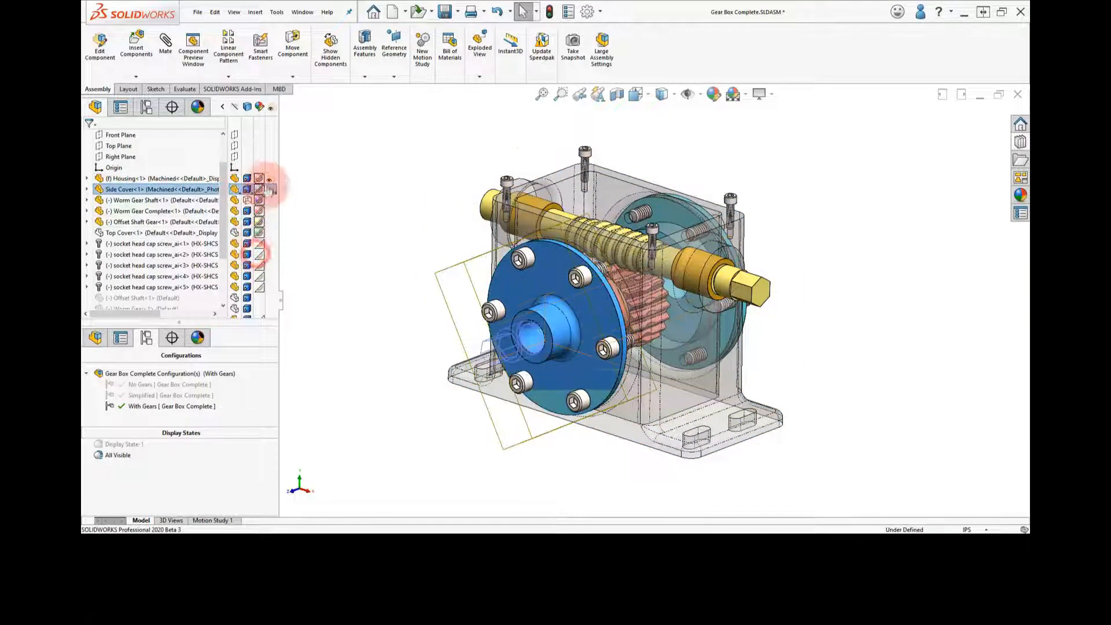
pyautogui.click(269, 178)
# Return the Worm Gear Shaft to Default Display and show the hidden Top Cover
pyautogui.click(248, 201)
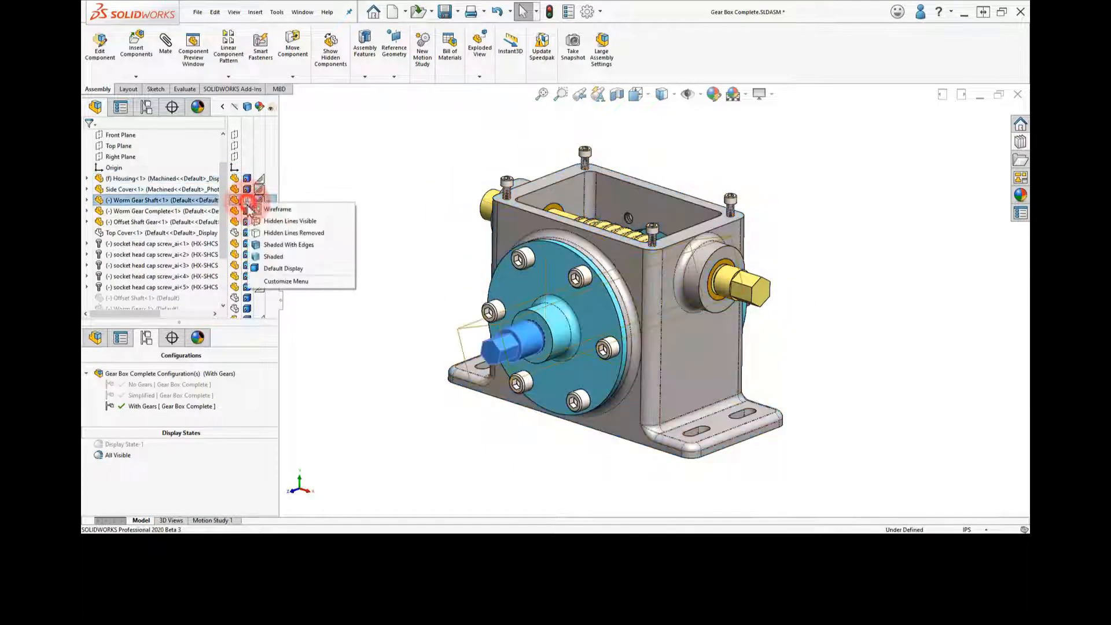
pyautogui.click(256, 266)
pyautogui.click(235, 231)
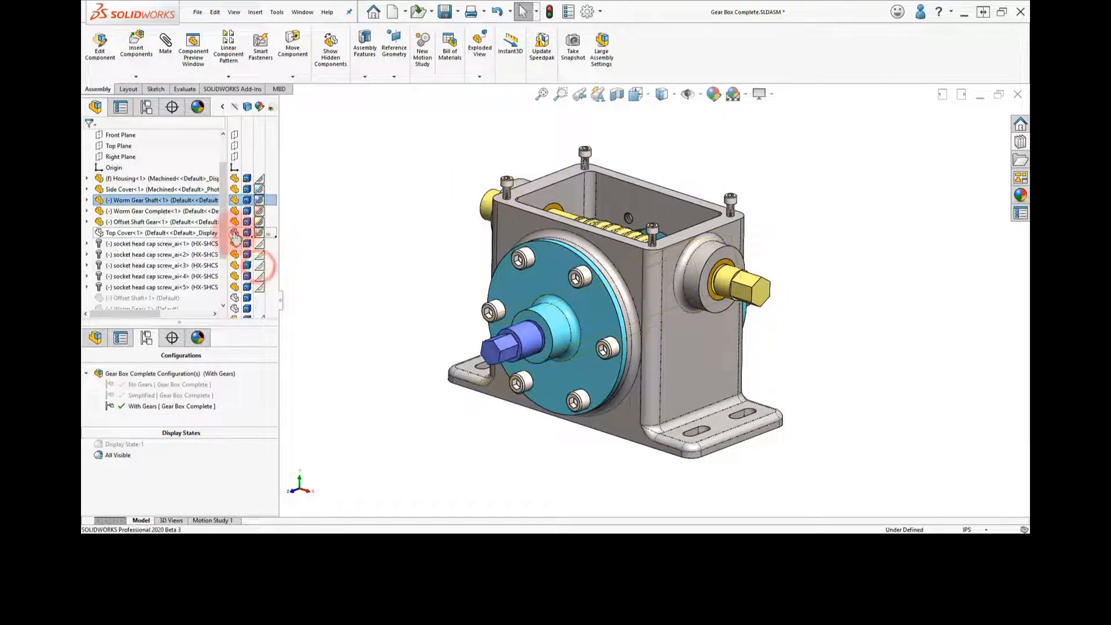
pyautogui.click(323, 260)
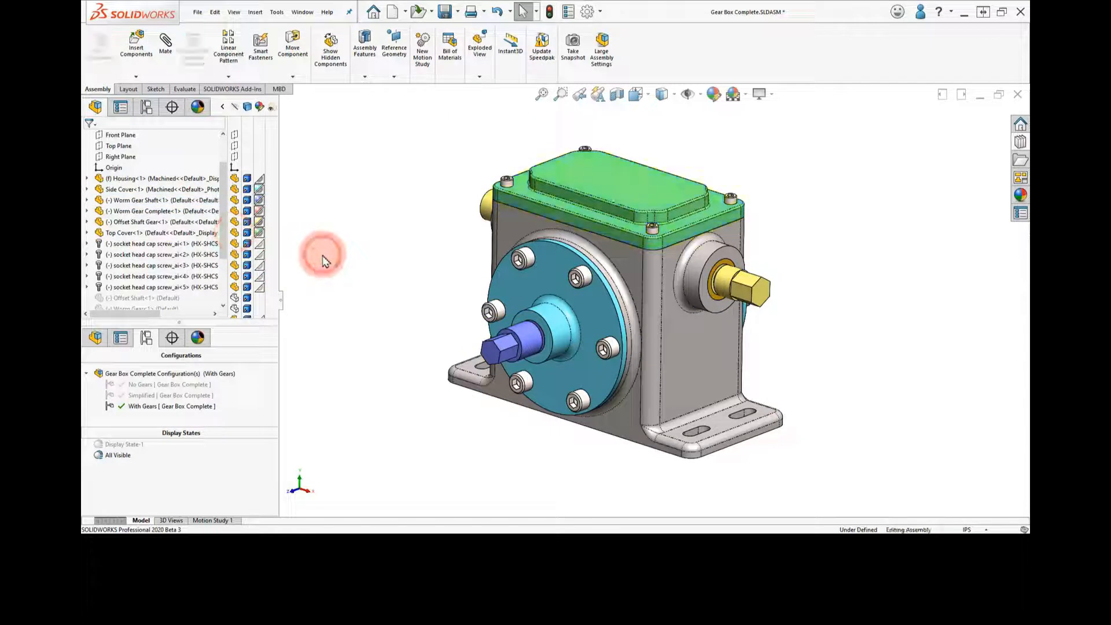
# Switch between Display State-1 and All Visible to compare them, finish with All Visible active and collapse the display pane
pyautogui.doubleClick(122, 451)
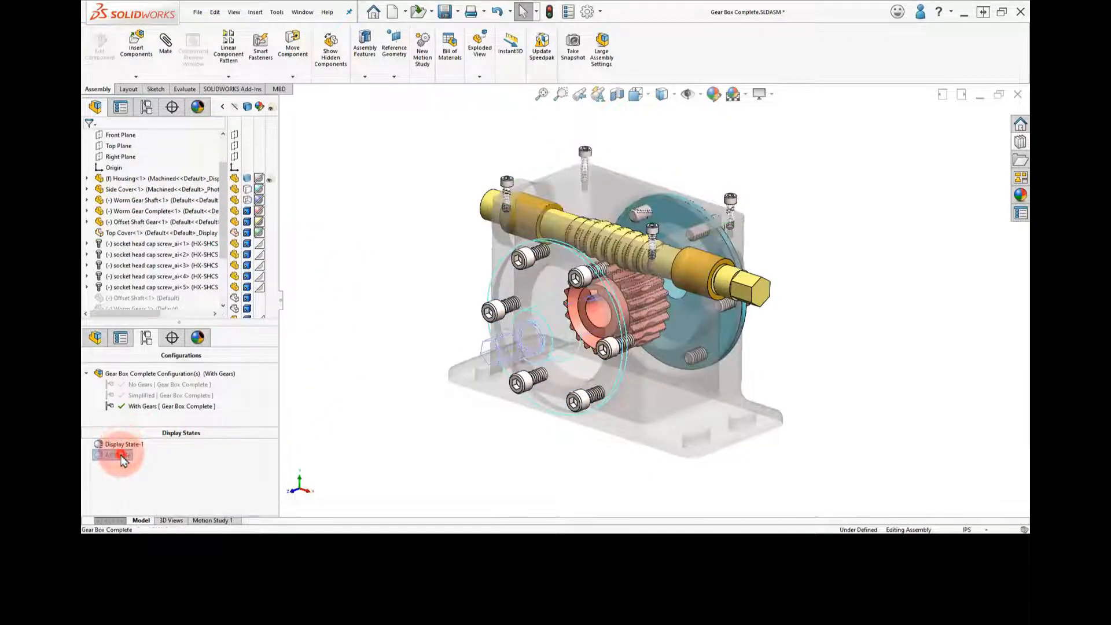
pyautogui.doubleClick(120, 455)
pyautogui.doubleClick(121, 444)
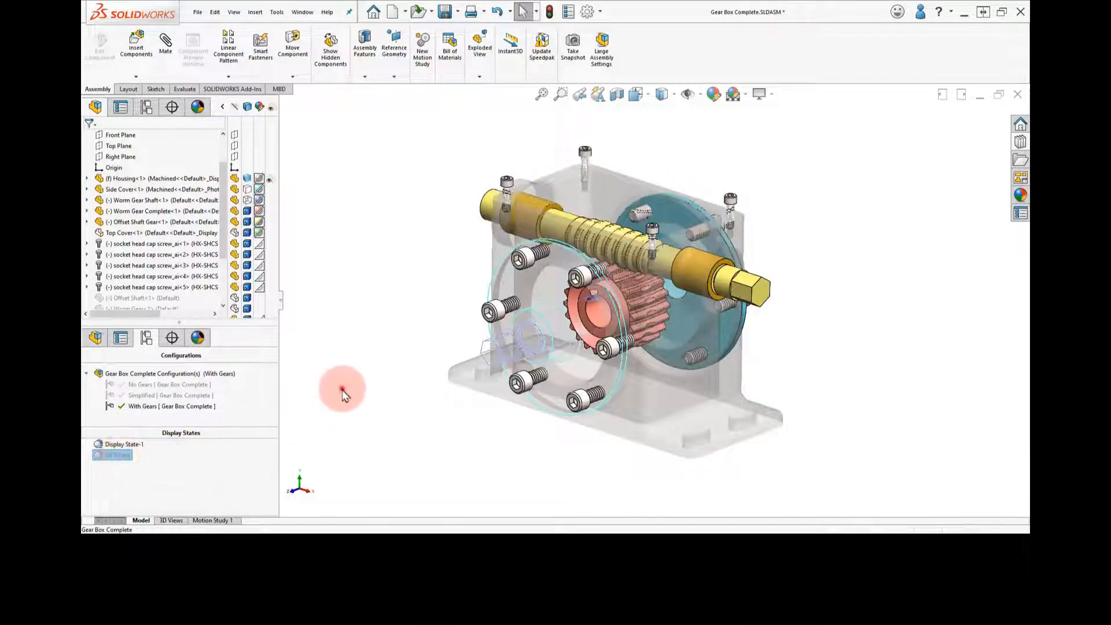
pyautogui.doubleClick(113, 454)
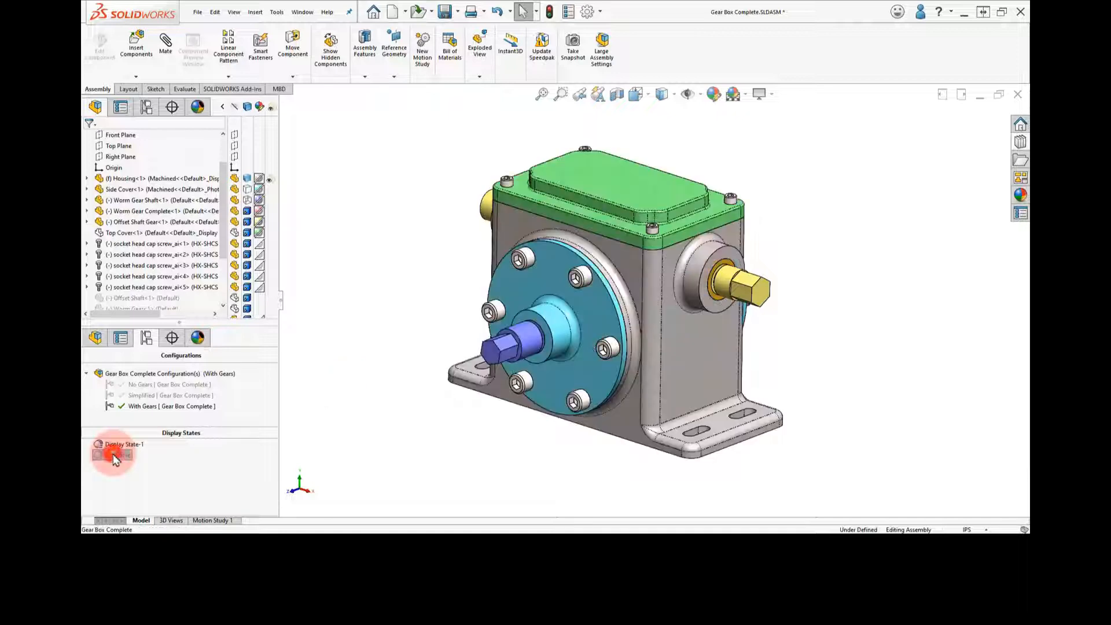
pyautogui.click(302, 393)
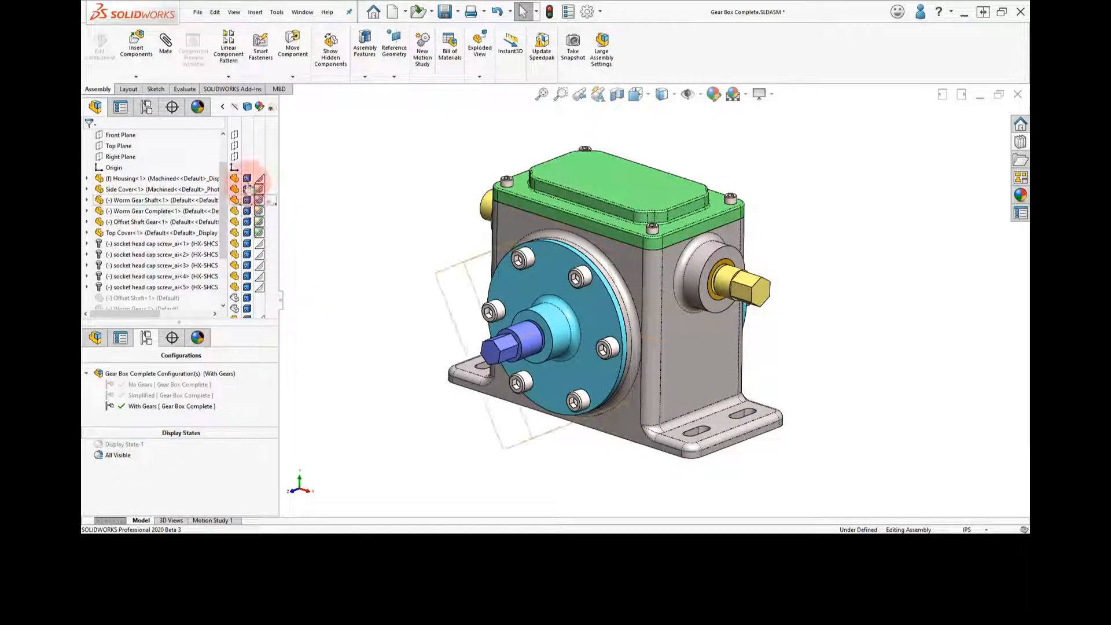
pyautogui.click(222, 107)
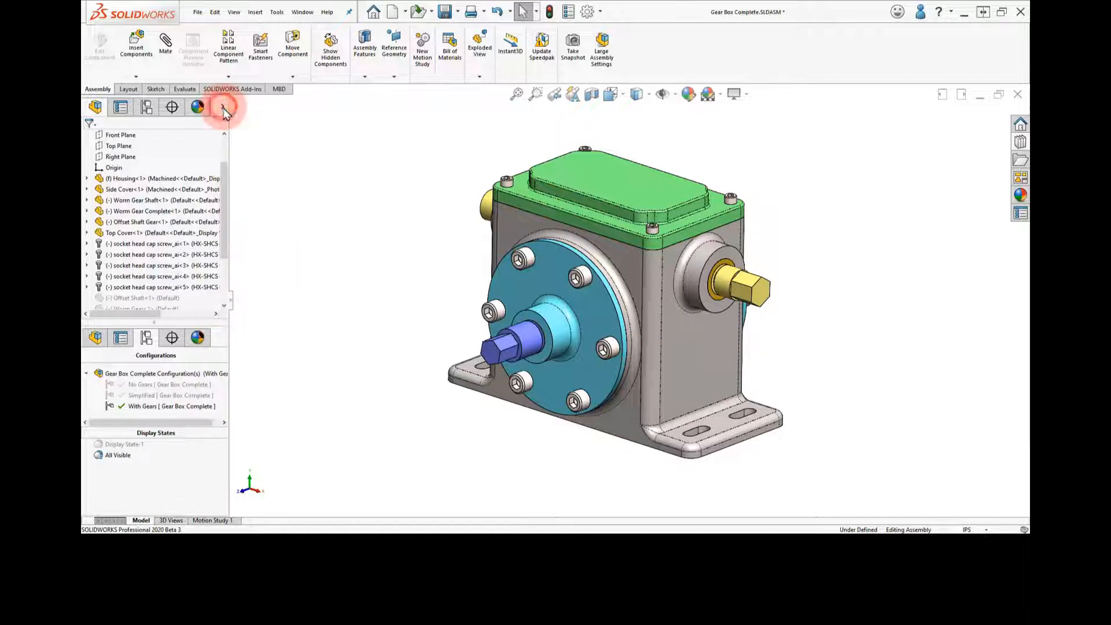
pyautogui.click(276, 183)
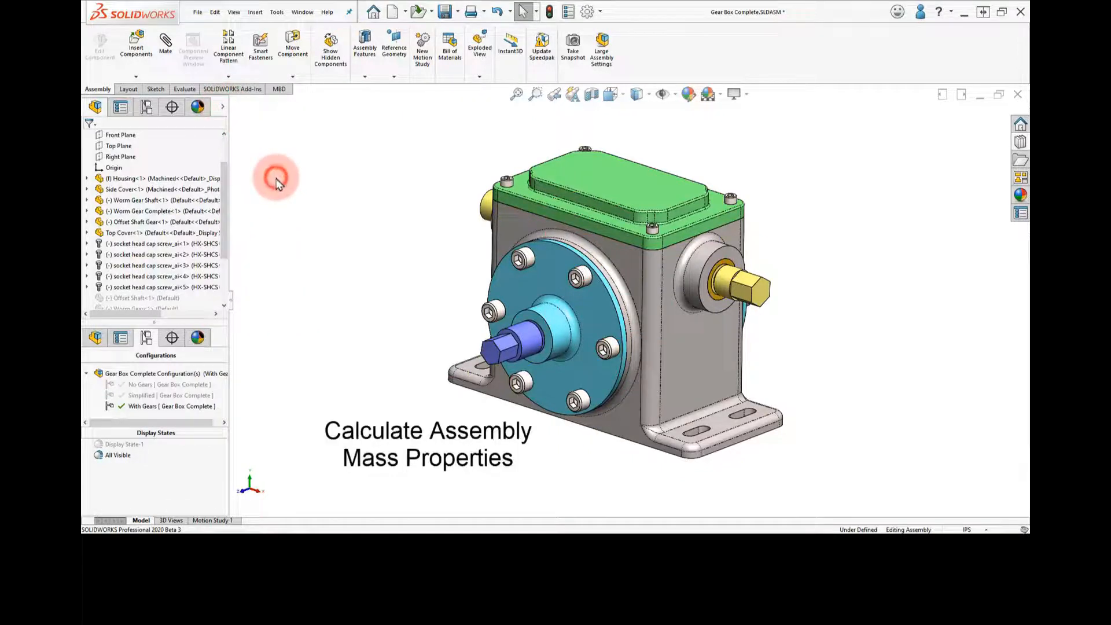
# Calculate the mass properties of the whole gear box assembly, review the results and close them
pyautogui.click(185, 89)
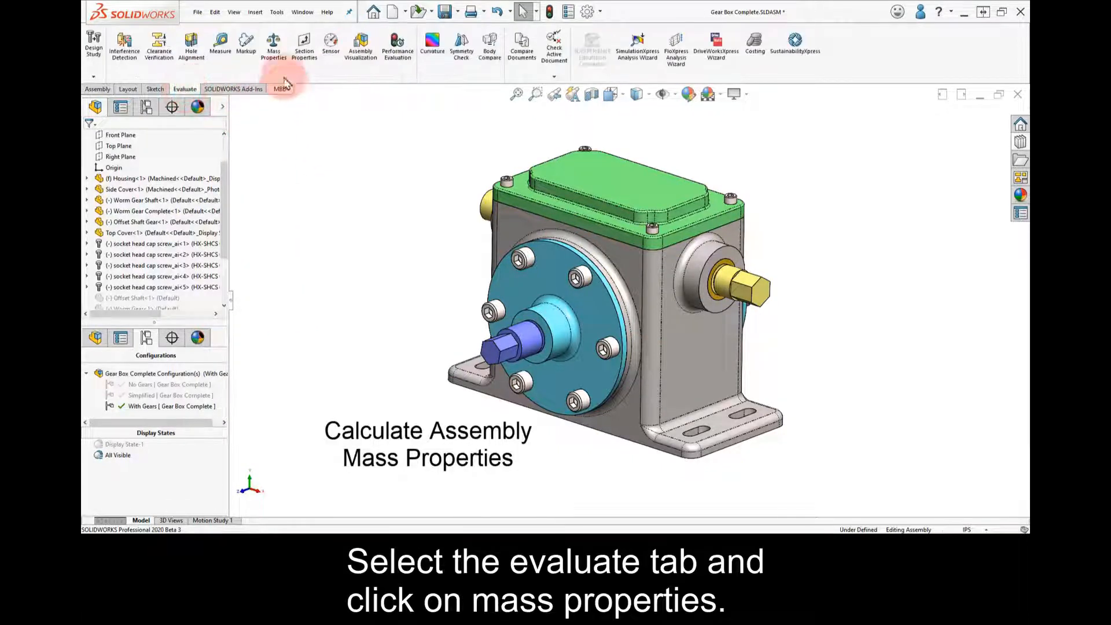
pyautogui.click(275, 57)
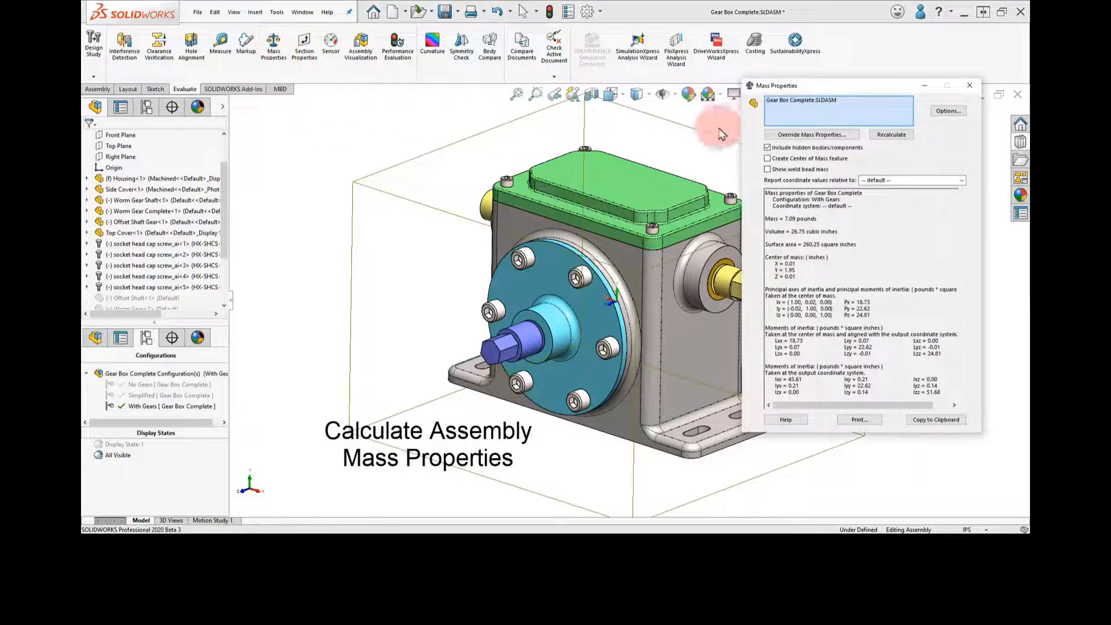
pyautogui.moveTo(866, 90); pyautogui.dragTo(329, 99)
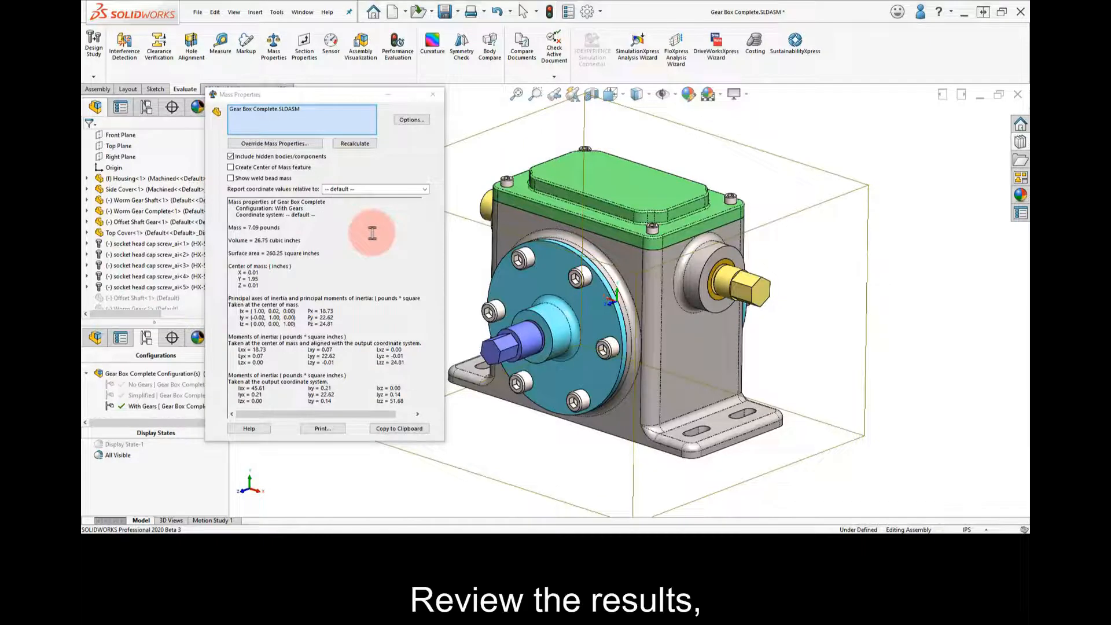
pyautogui.click(435, 99)
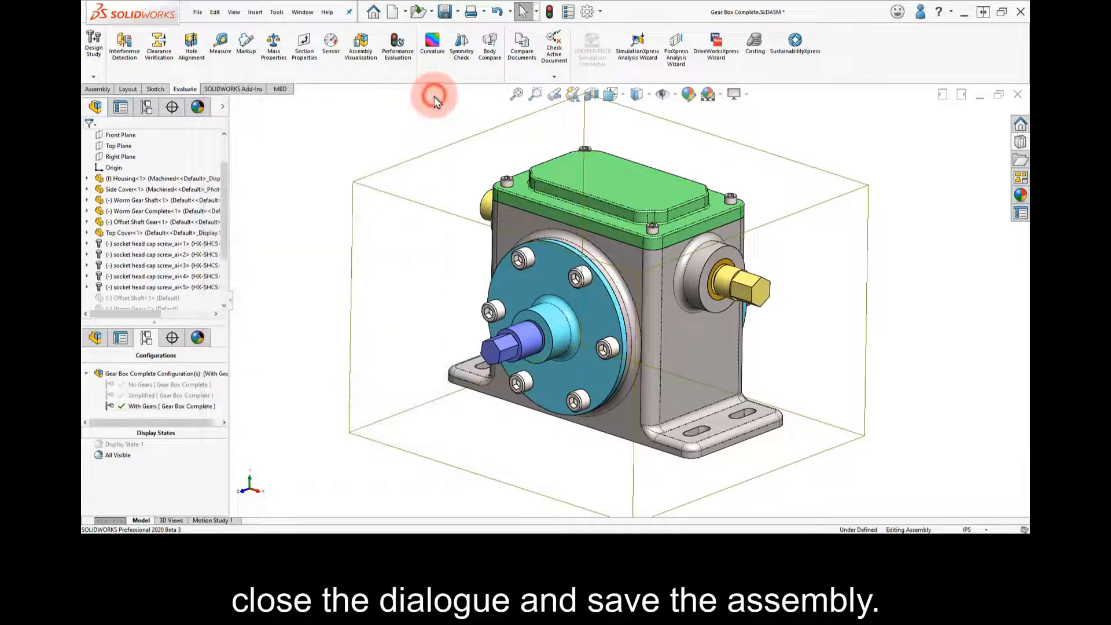